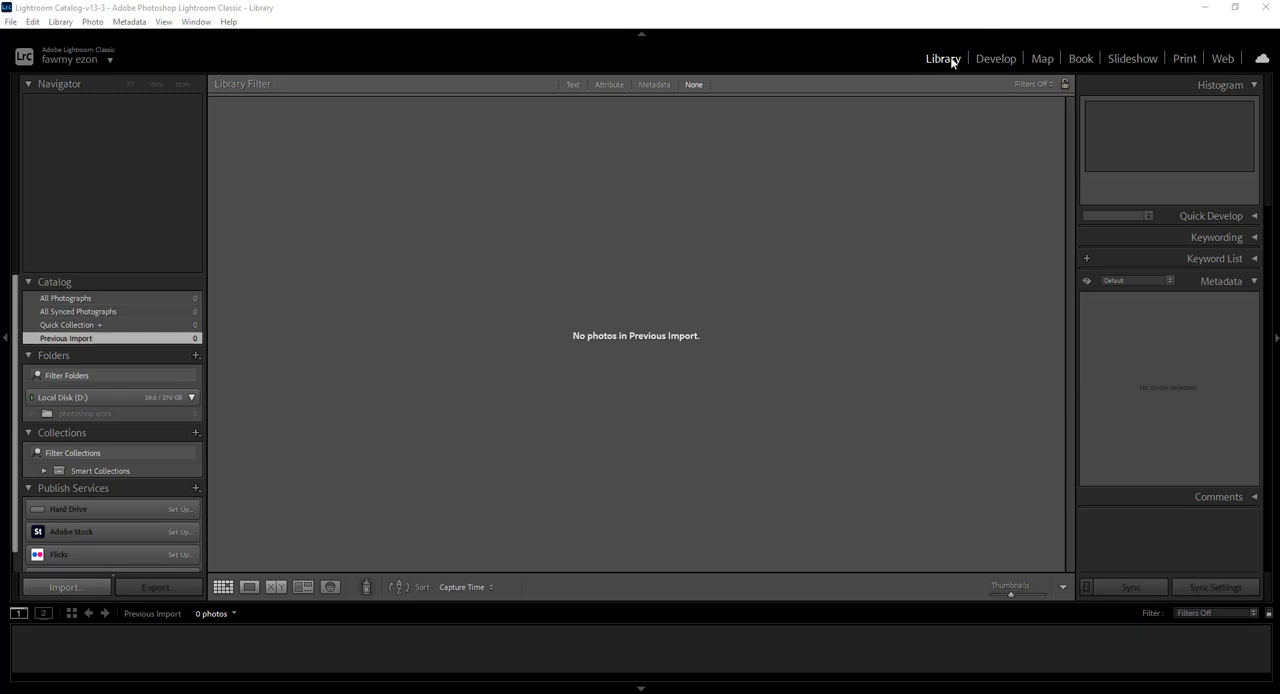
# Look through the Develop, Map and Library modules, ending in Develop
pyautogui.click(995, 58)
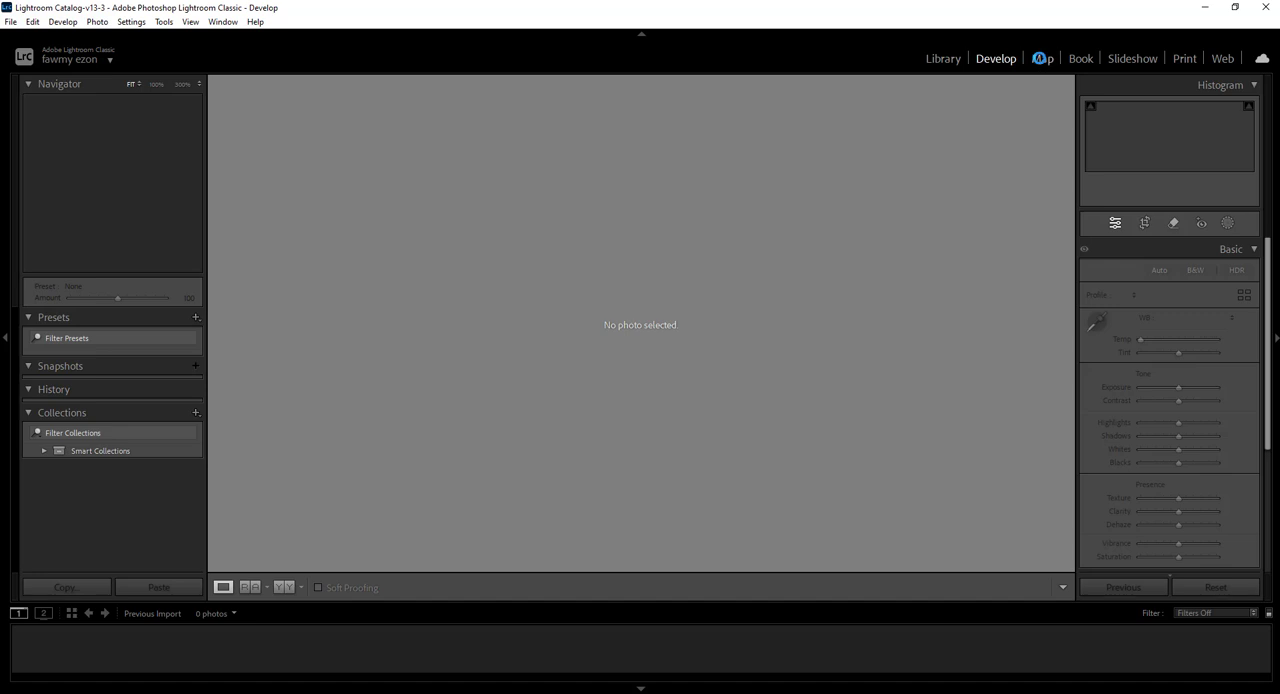
pyautogui.click(1041, 58)
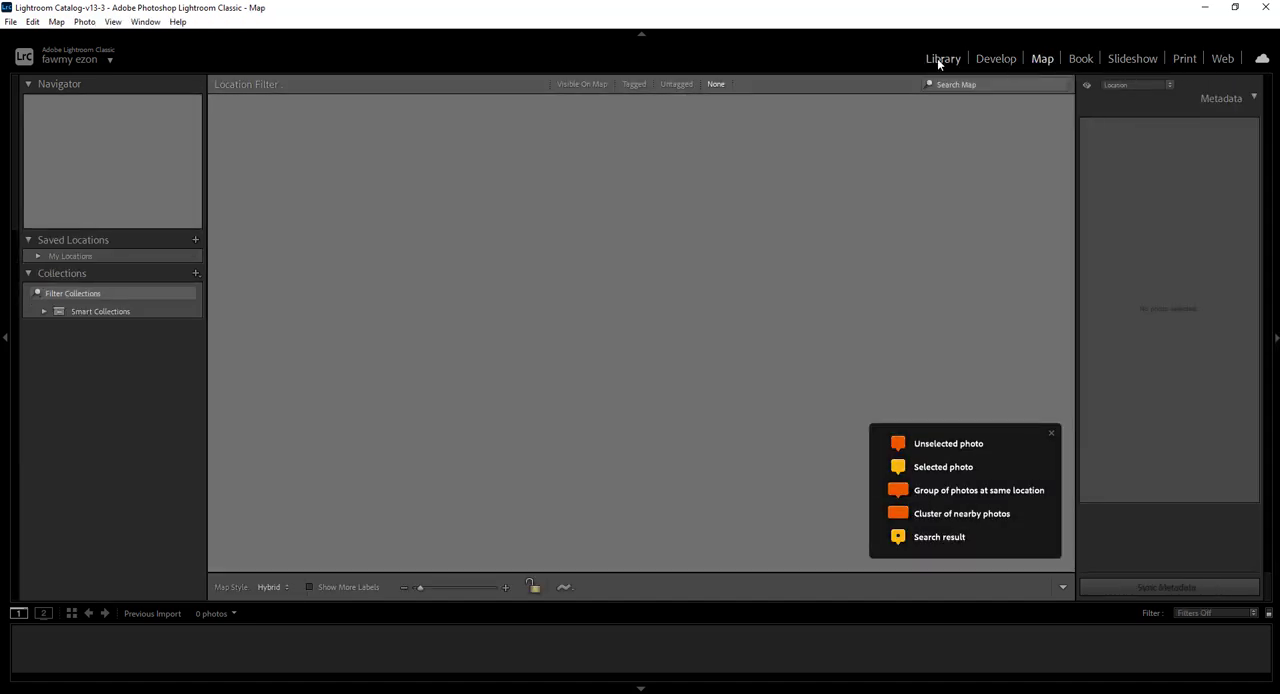
pyautogui.click(937, 58)
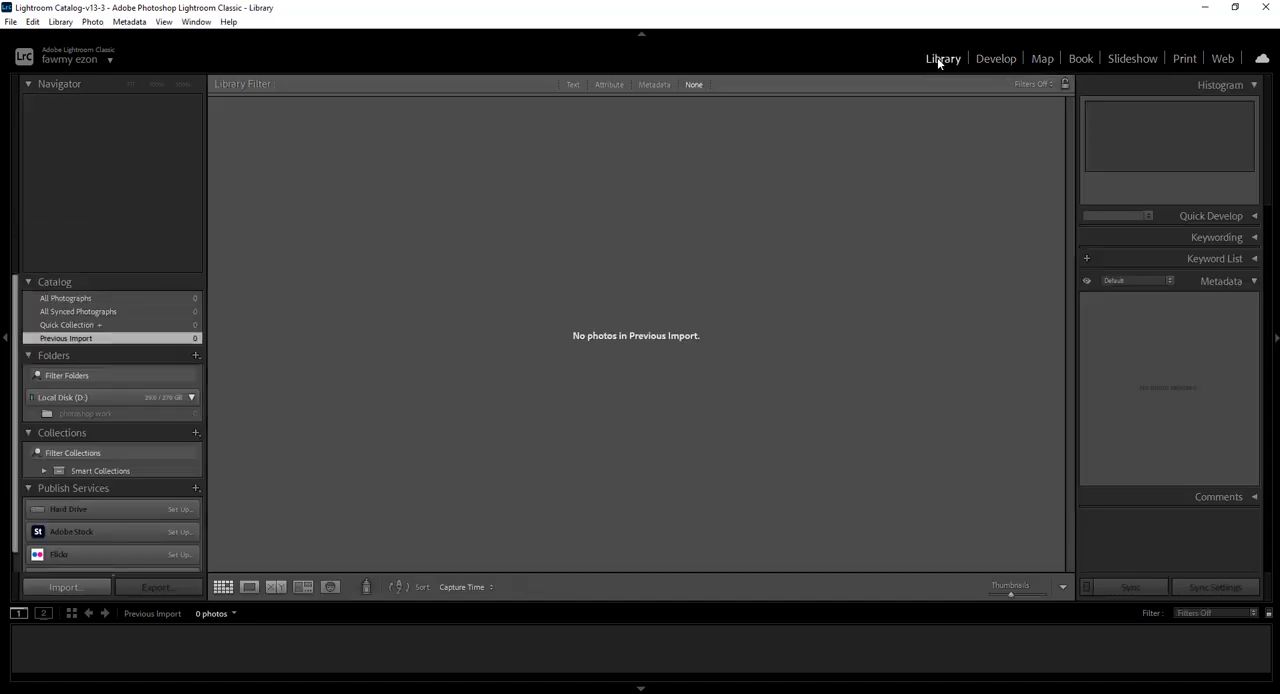
pyautogui.click(999, 58)
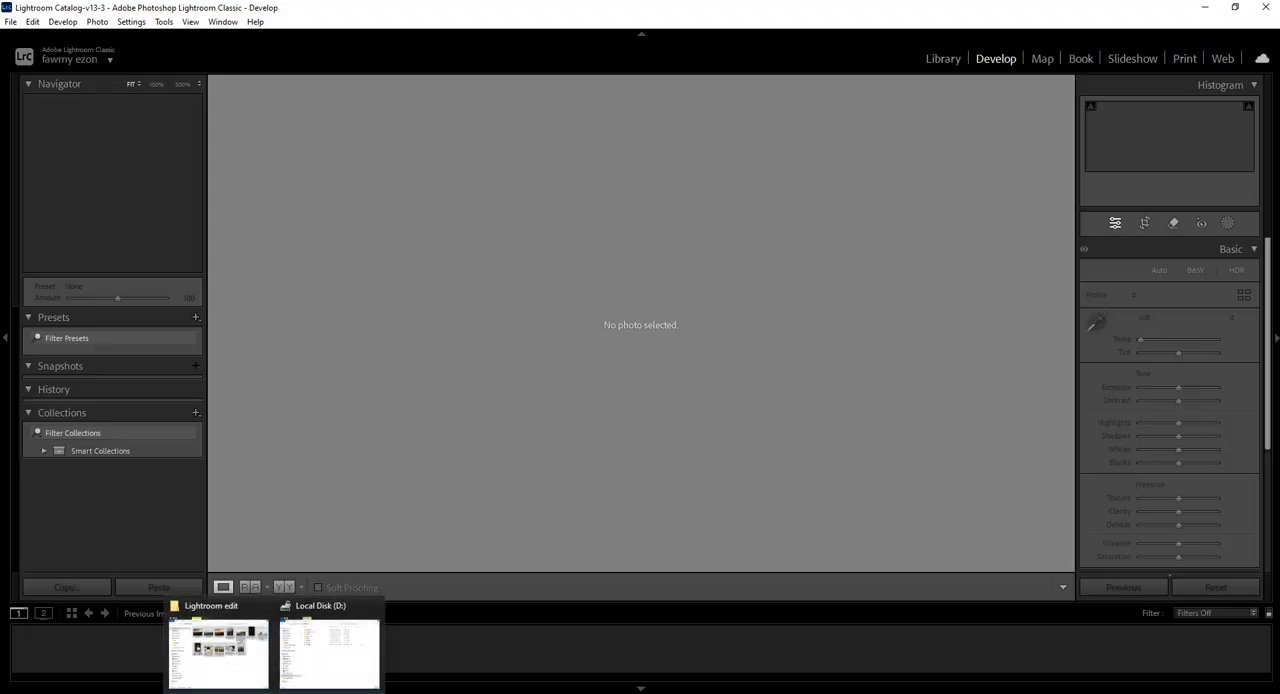
# Switch to File Explorer and try to bring all photos from the Lightroom edit folder into the Develop module
pyautogui.click(218, 648)
pyautogui.click(1190, 450)
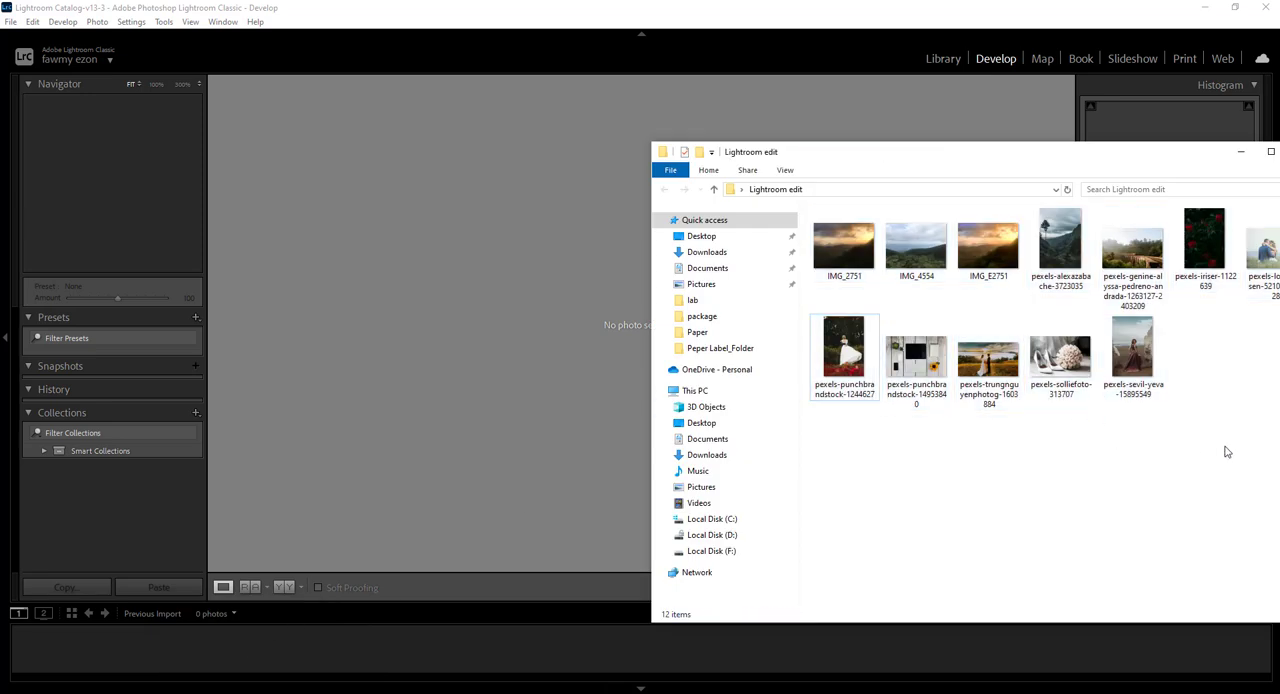
pyautogui.moveTo(1245, 452); pyautogui.dragTo(775, 197)
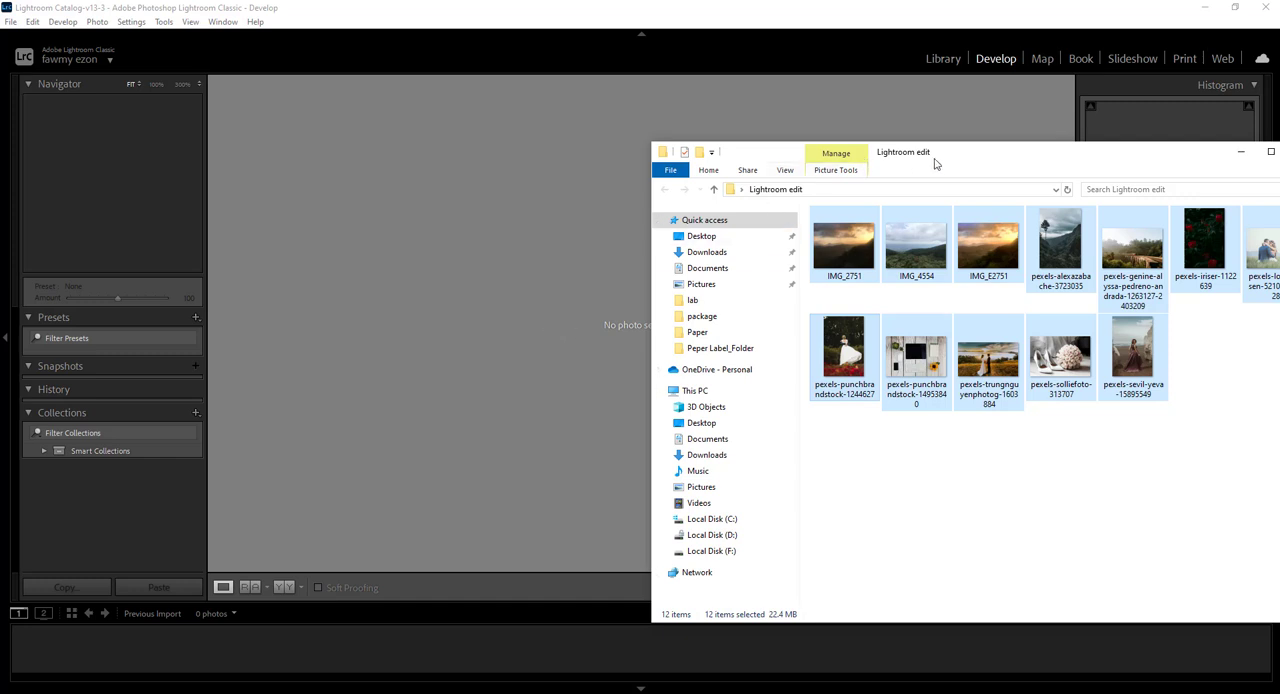
pyautogui.moveTo(937, 165); pyautogui.dragTo(1106, 193)
pyautogui.moveTo(1013, 400); pyautogui.dragTo(607, 340)
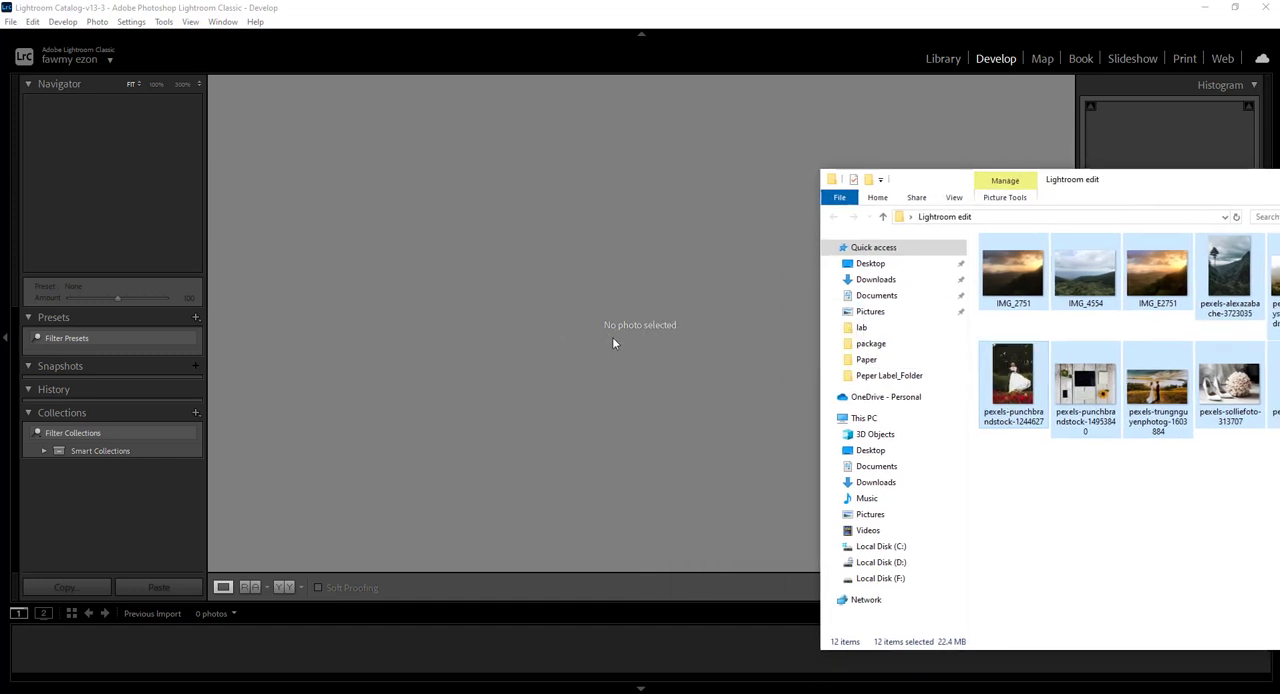
pyautogui.click(1094, 520)
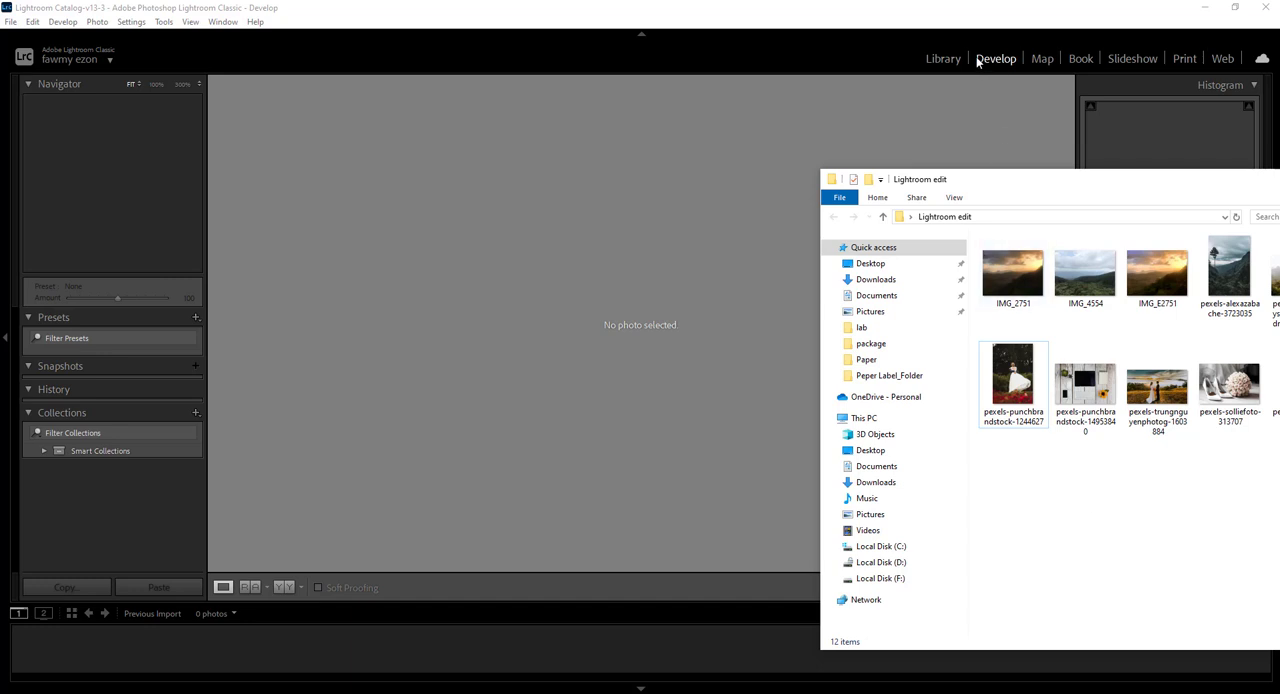
# Bring all photos from the Lightroom edit folder into the Library module's import window and cancel the import
pyautogui.click(944, 58)
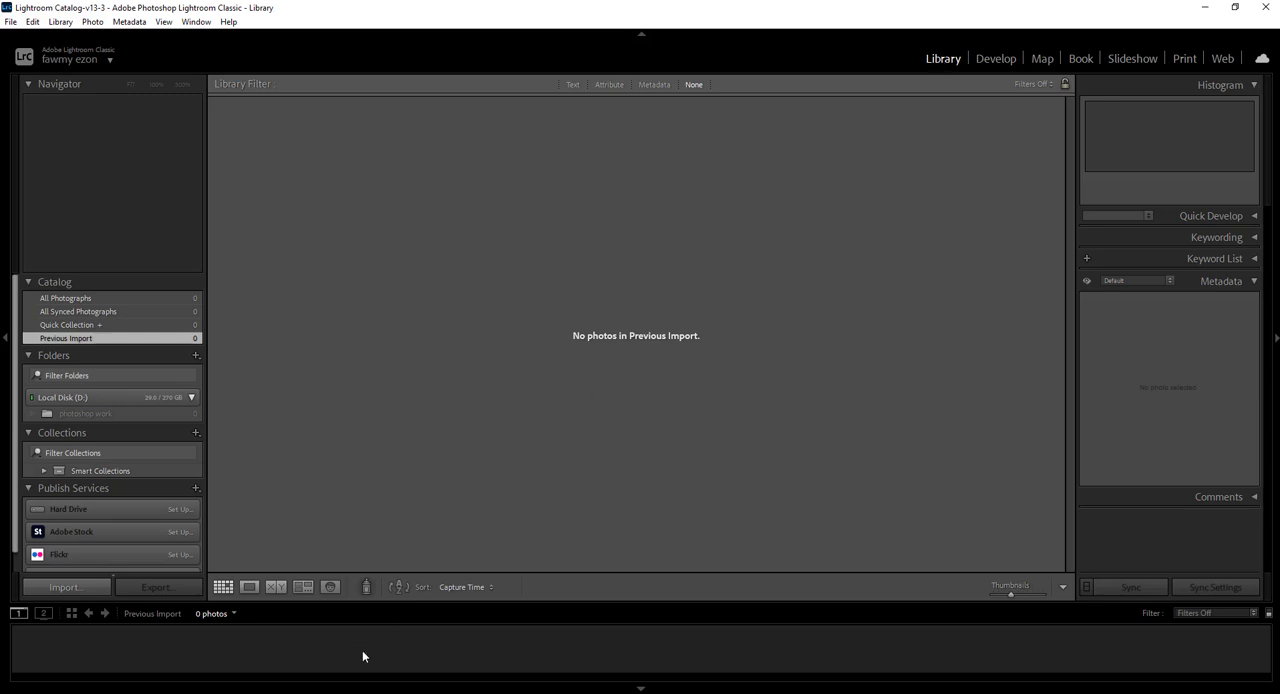
pyautogui.click(234, 653)
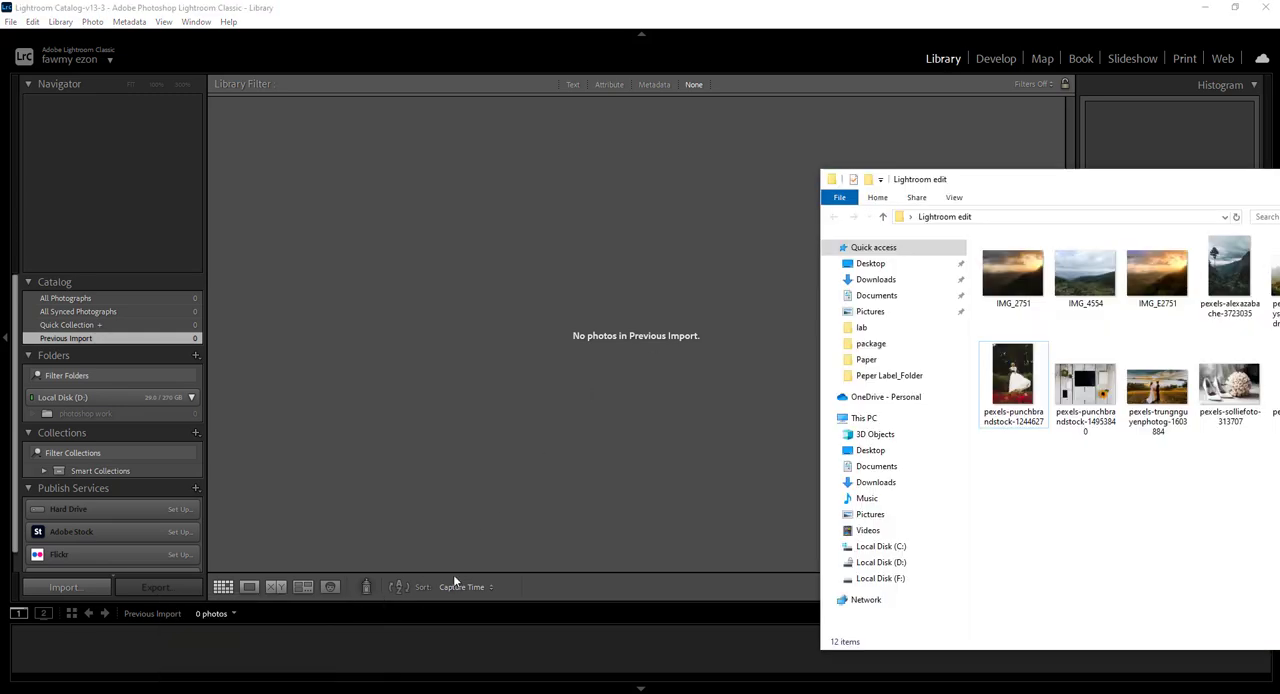
pyautogui.click(1013, 378)
pyautogui.click(1178, 511)
pyautogui.moveTo(1194, 189); pyautogui.dragTo(922, 194)
pyautogui.moveTo(1150, 494); pyautogui.dragTo(742, 279)
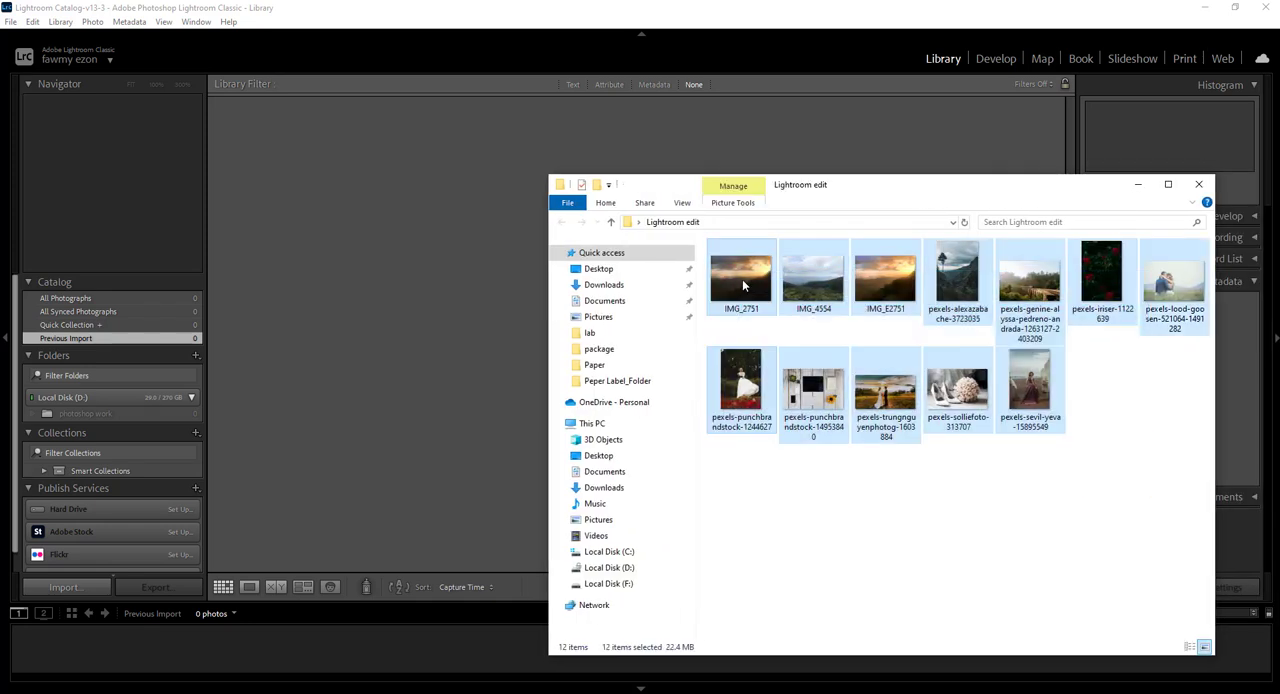
pyautogui.moveTo(421, 247); pyautogui.dragTo(421, 247)
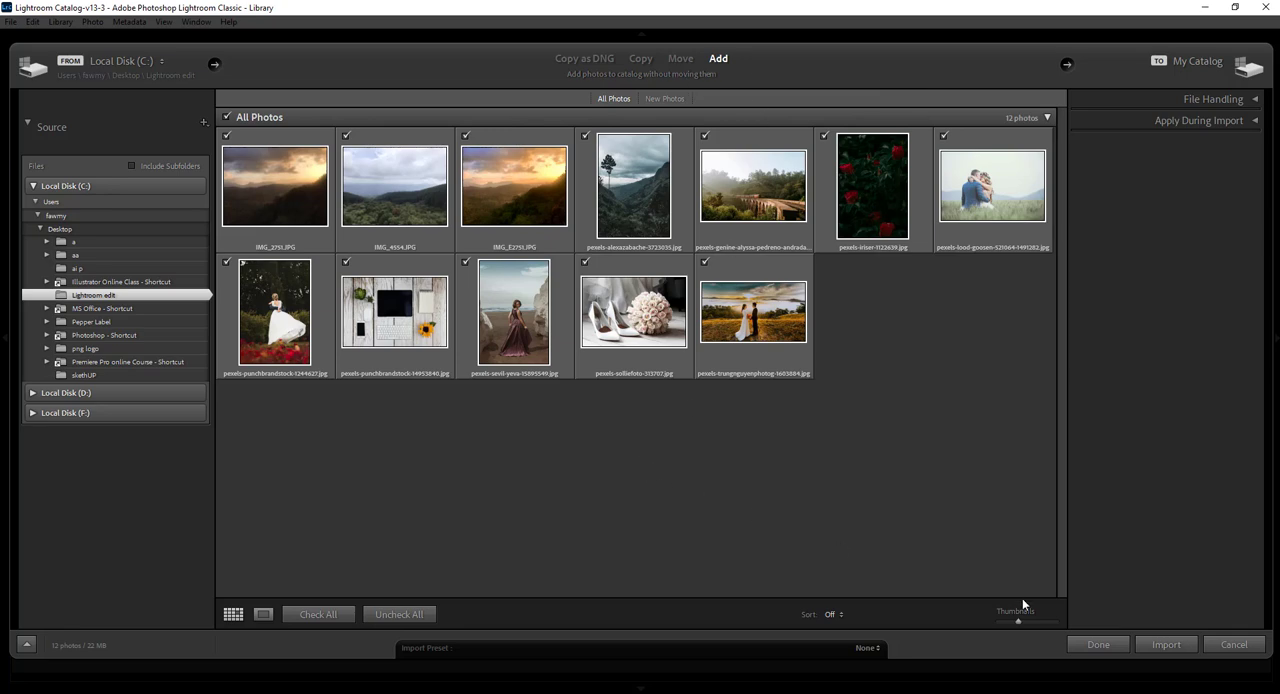
pyautogui.click(1233, 645)
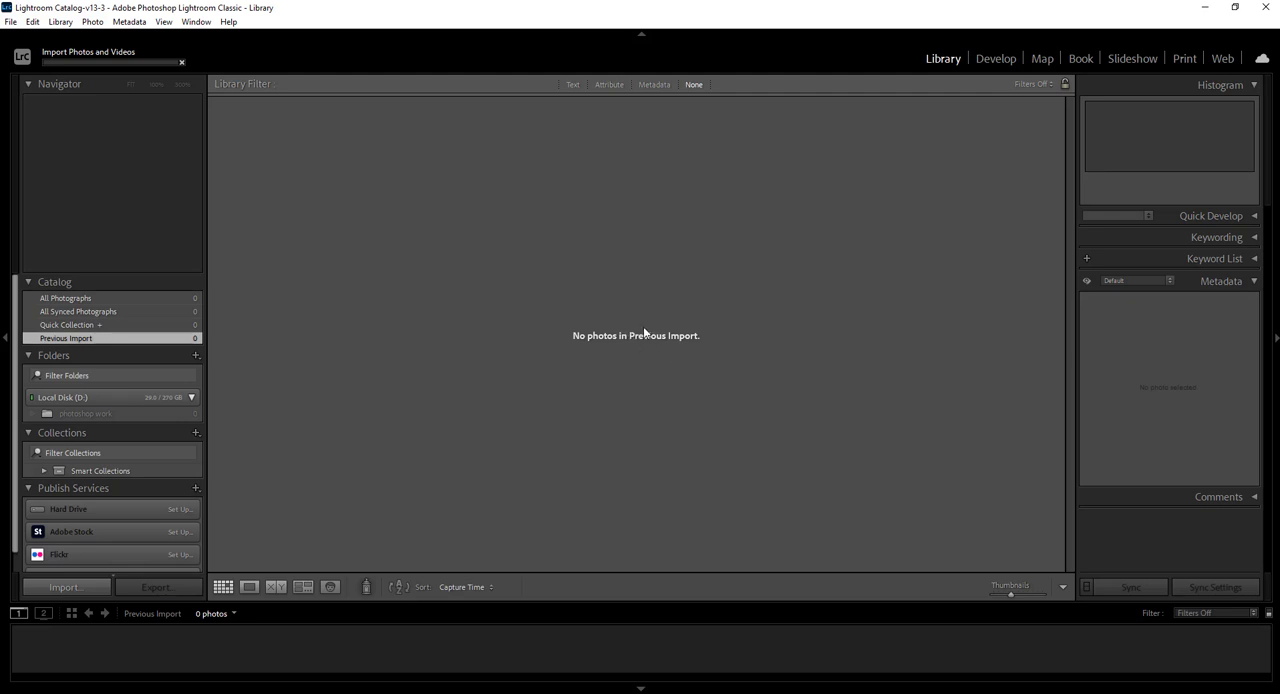
# Start a photo and video import with the Lightroom edit folder on the Desktop as the source
pyautogui.click(10, 22)
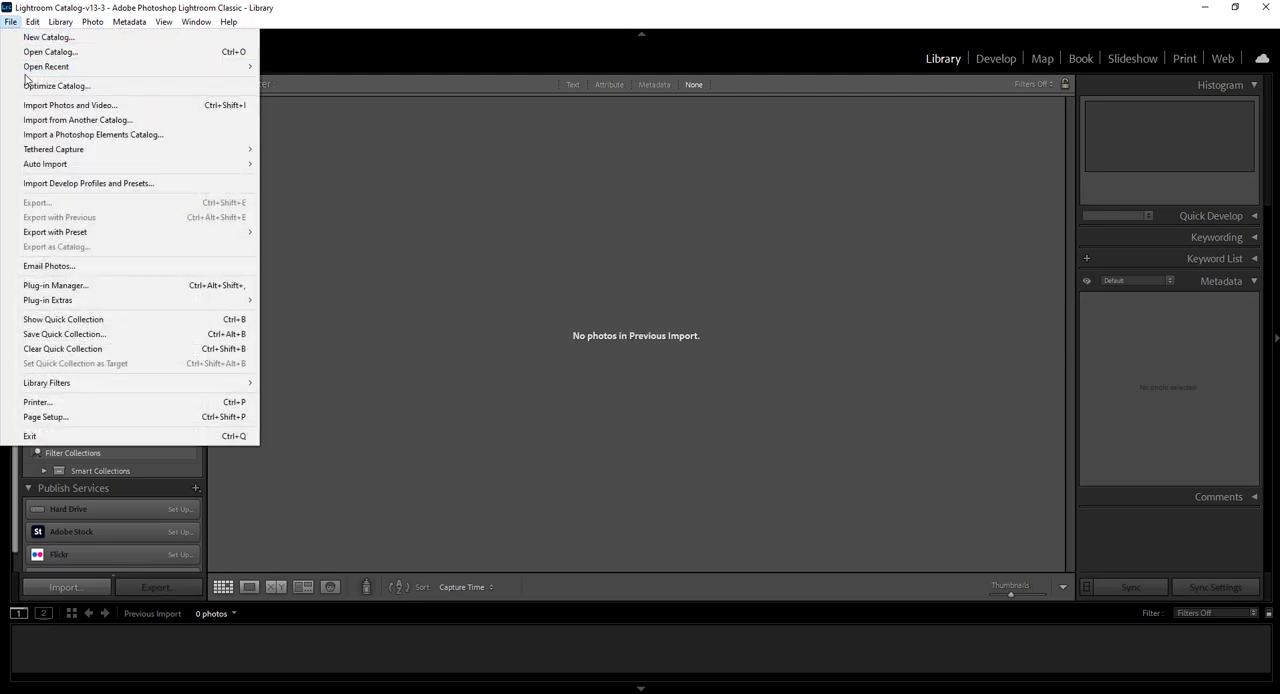
pyautogui.moveTo(31, 68)
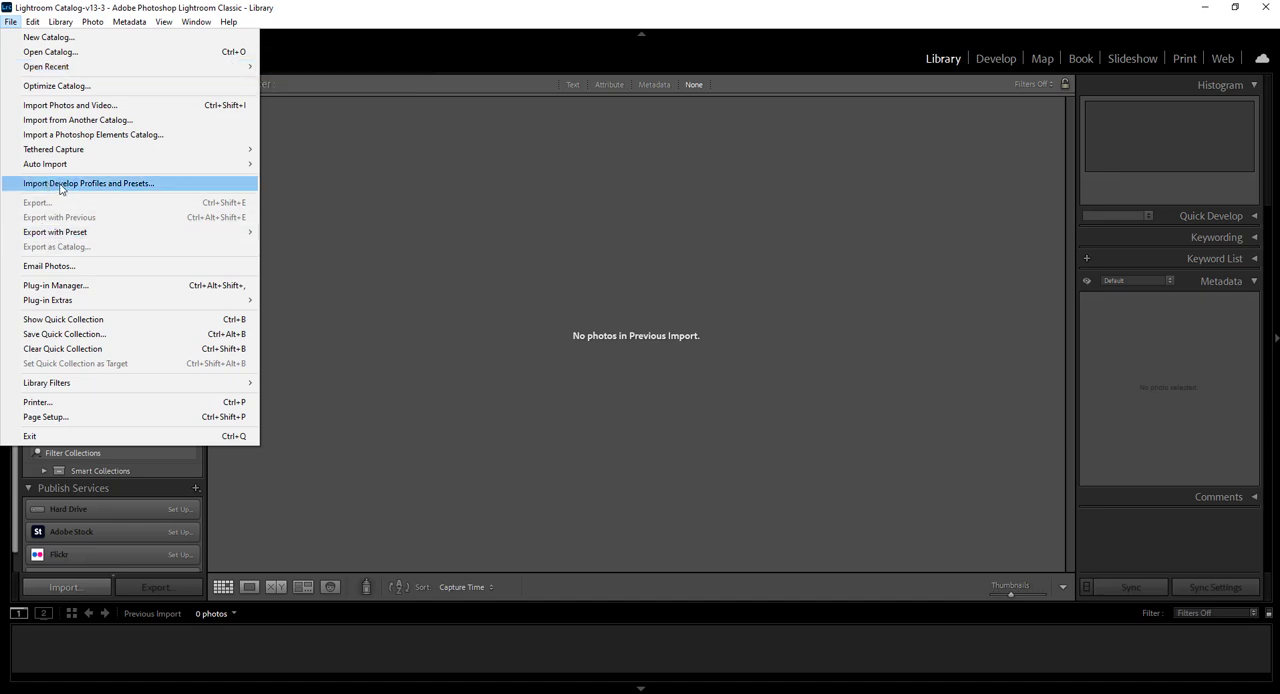
pyautogui.moveTo(60, 166)
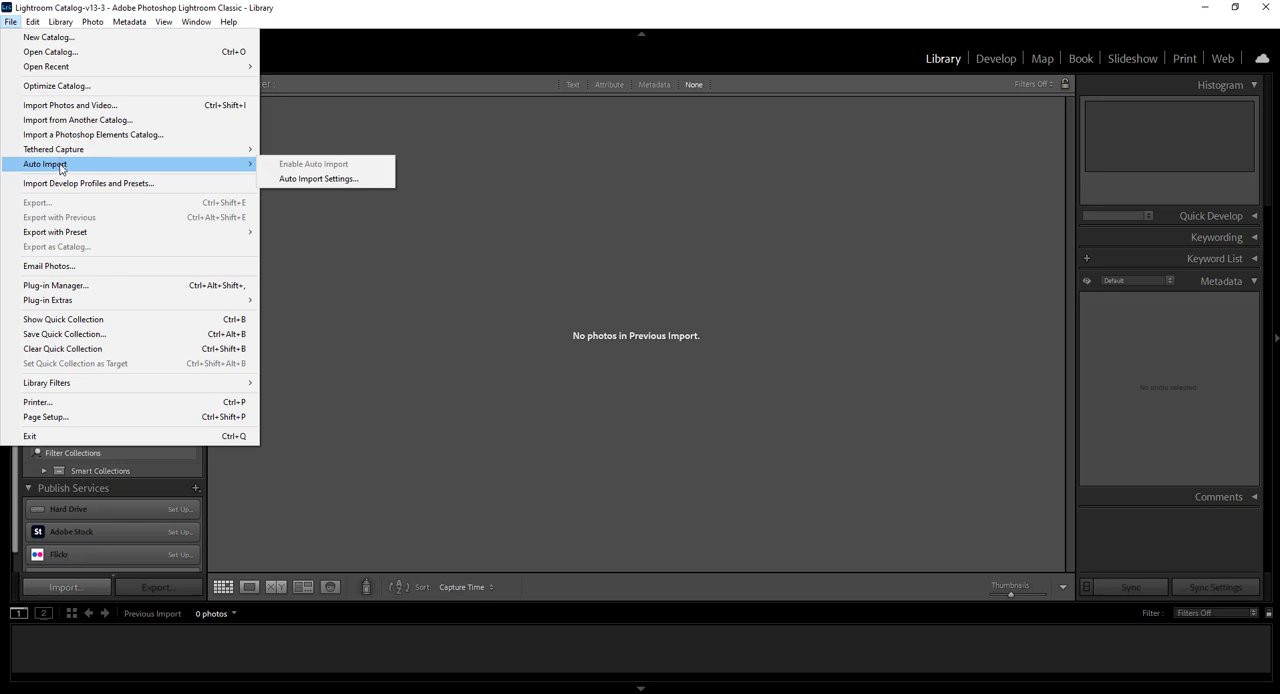
pyautogui.click(95, 105)
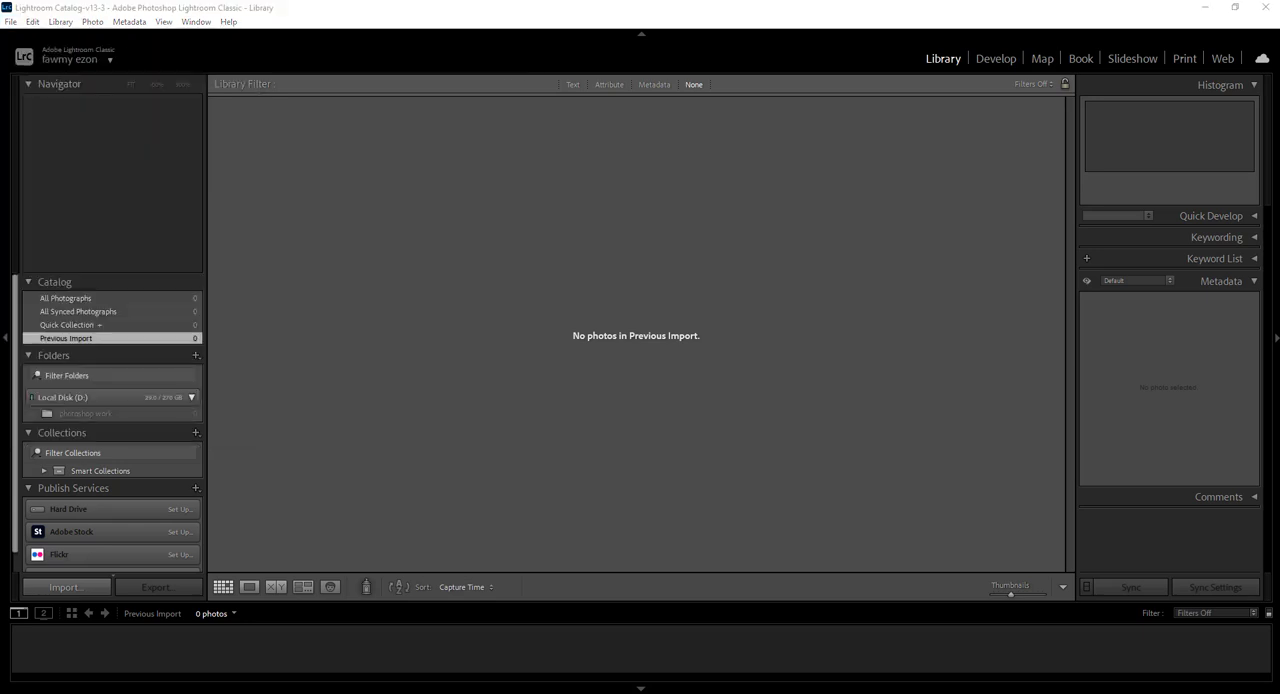
pyautogui.click(12, 21)
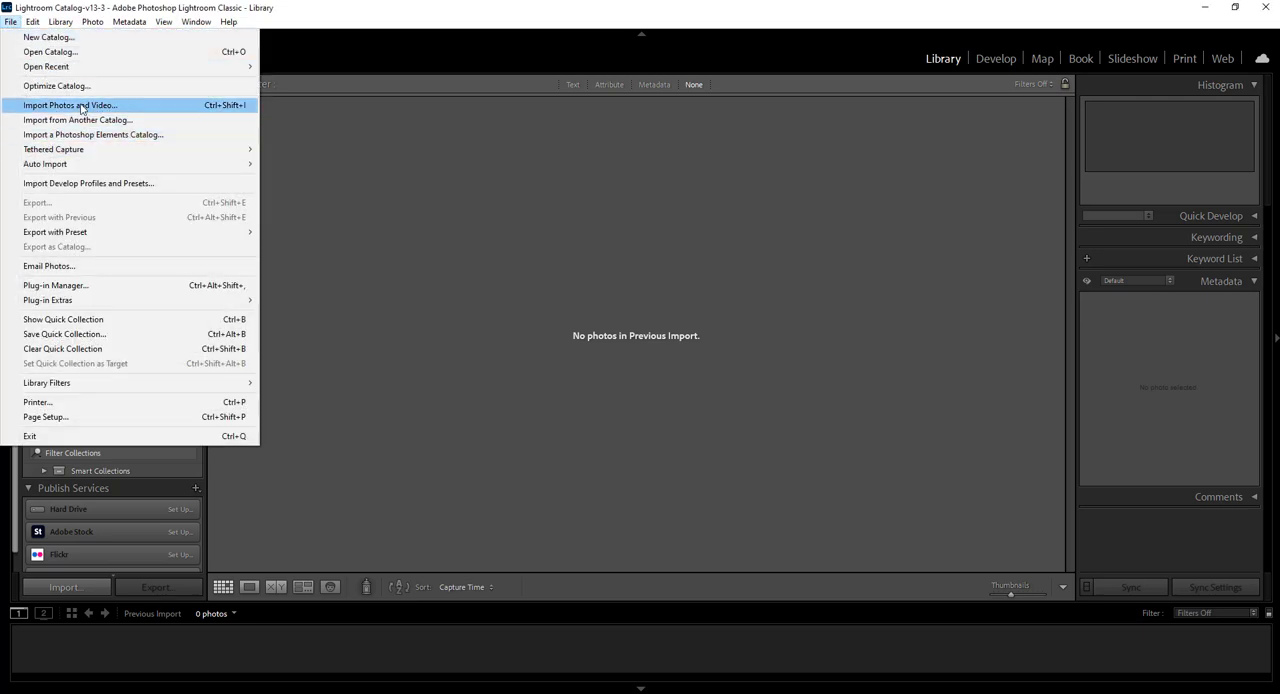
pyautogui.click(101, 106)
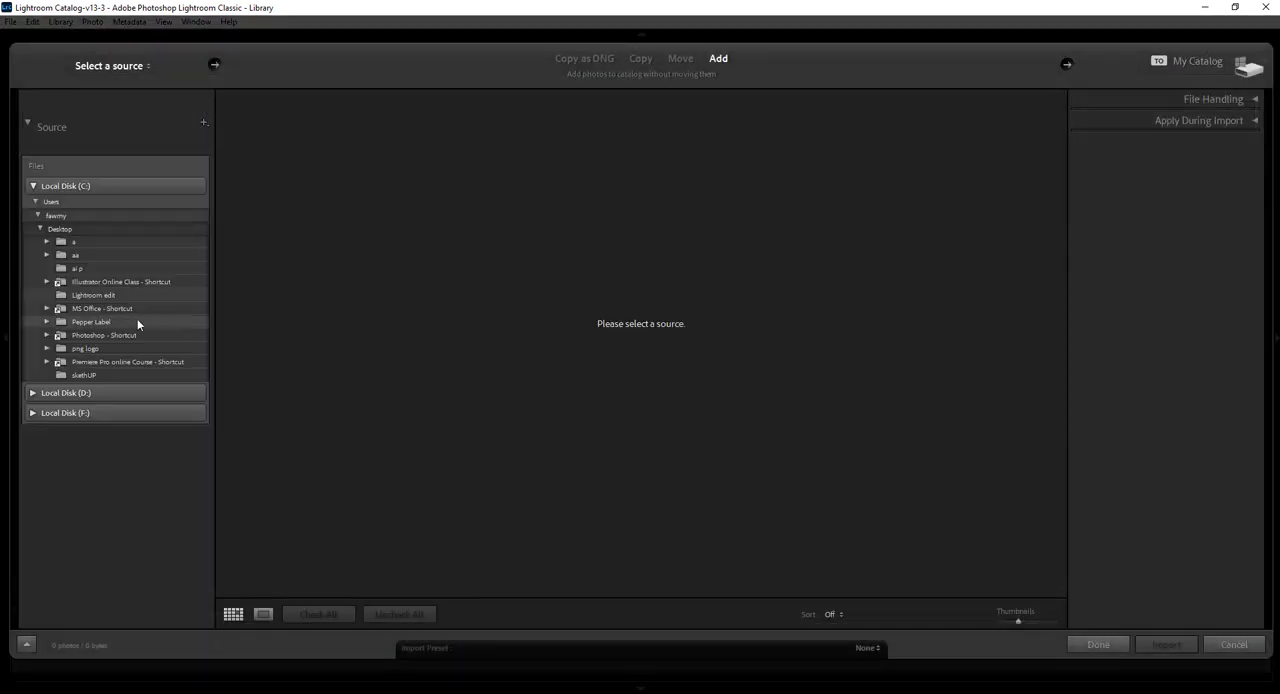
pyautogui.click(77, 297)
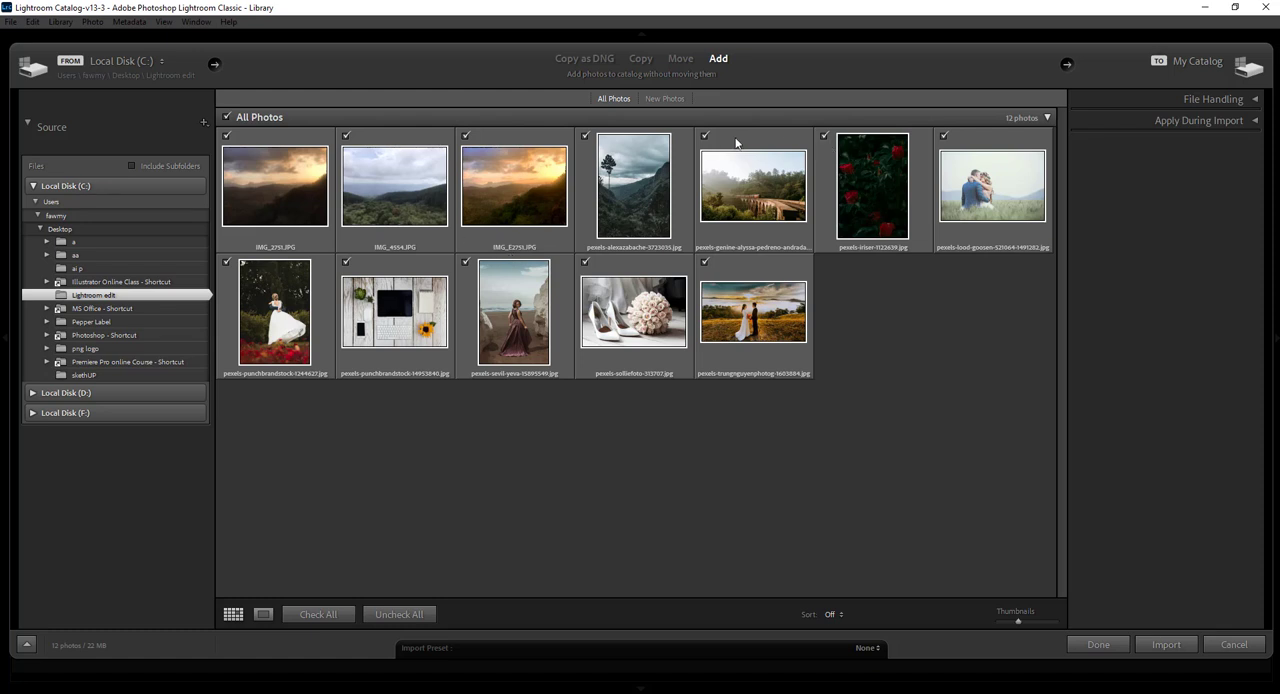
# Exclude IMG_2751, IMG_4554 and the lone-tree, bridge, bridal shoes and beach dress photos from the import
pyautogui.click(704, 137)
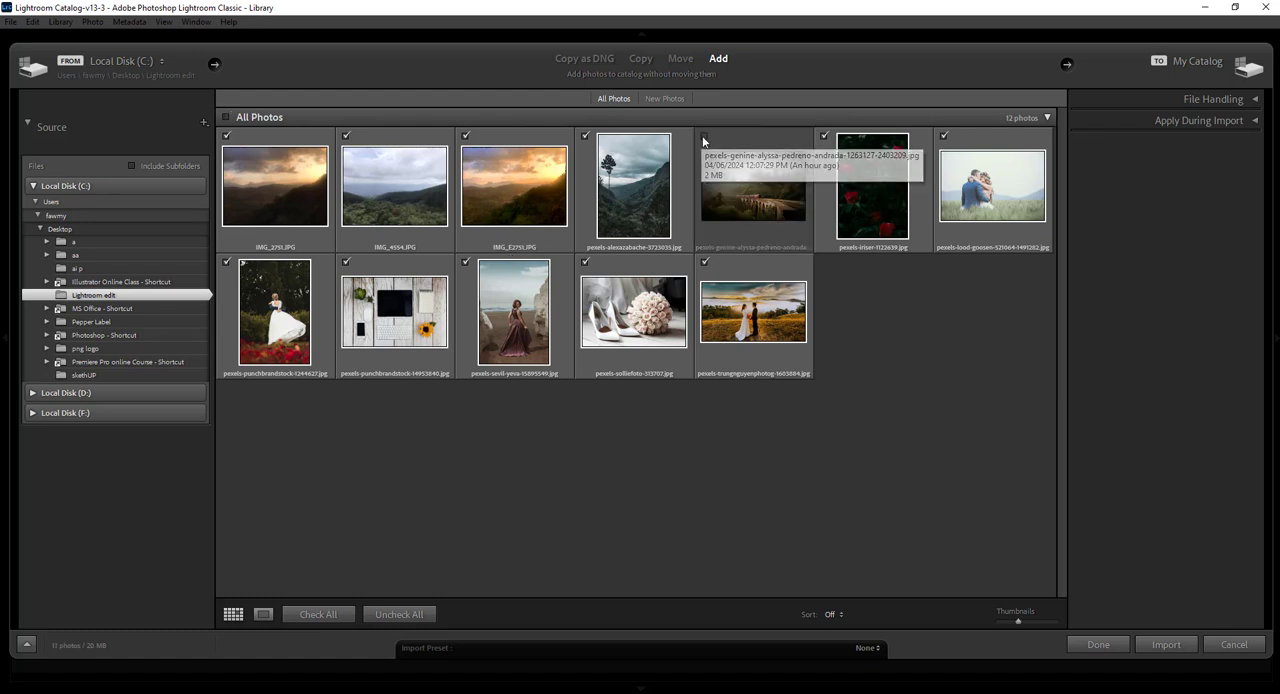
pyautogui.click(585, 136)
pyautogui.click(585, 262)
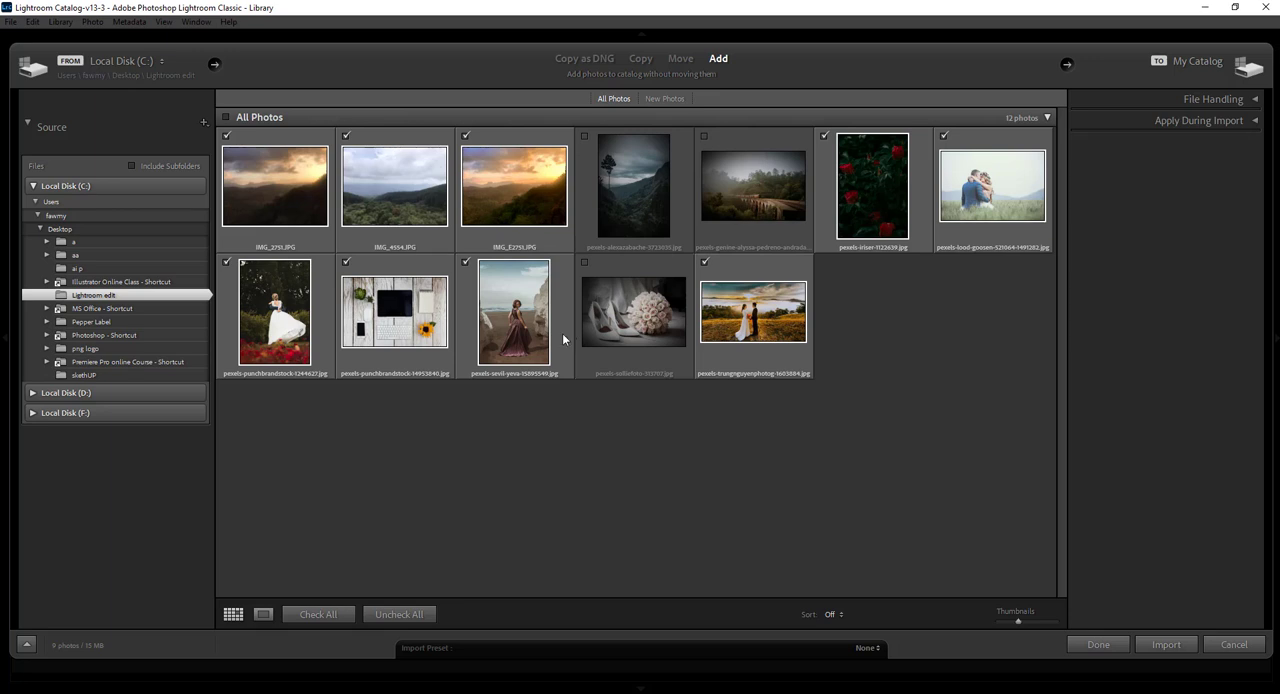
pyautogui.click(465, 262)
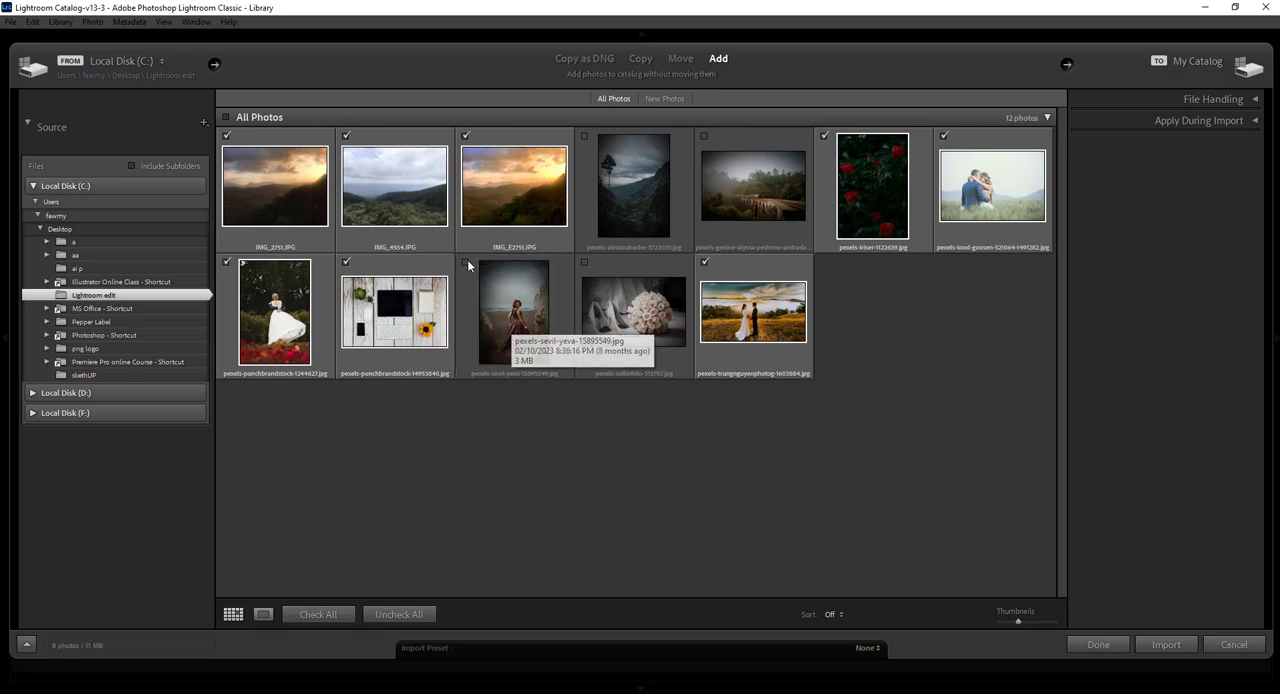
pyautogui.click(227, 137)
pyautogui.click(346, 136)
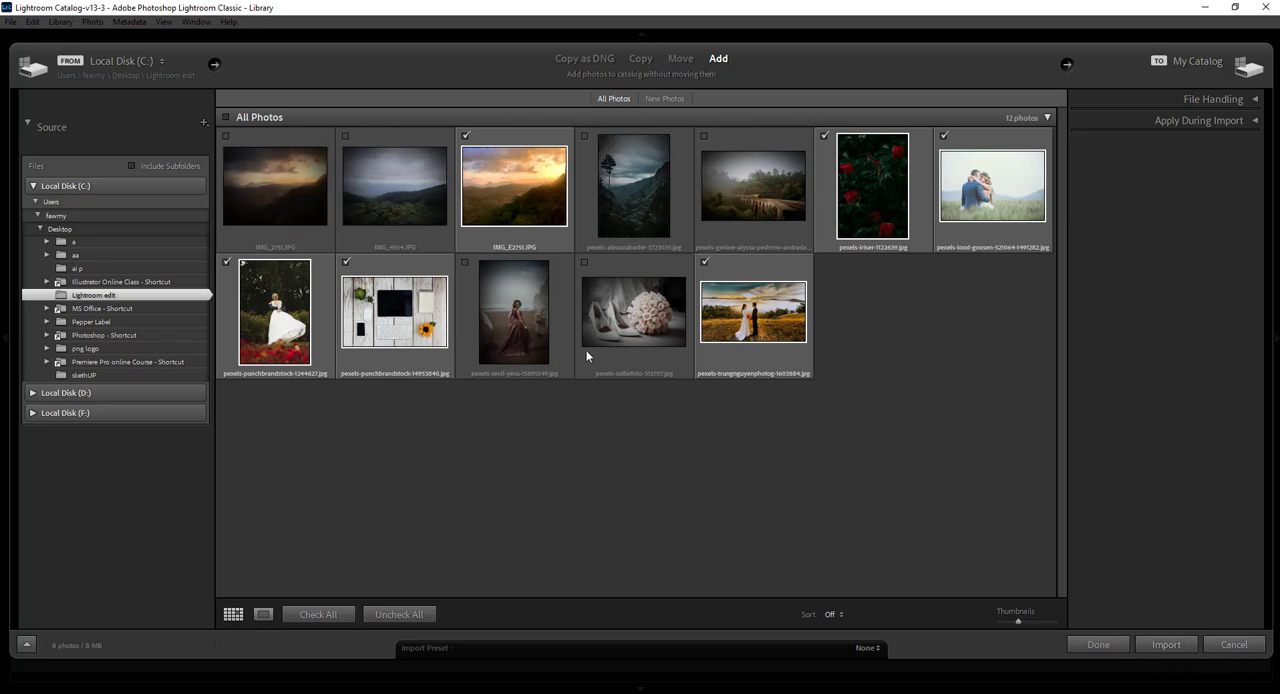
# Import all photos of the folder into the catalog with Add and enable address lookup
pyautogui.click(226, 117)
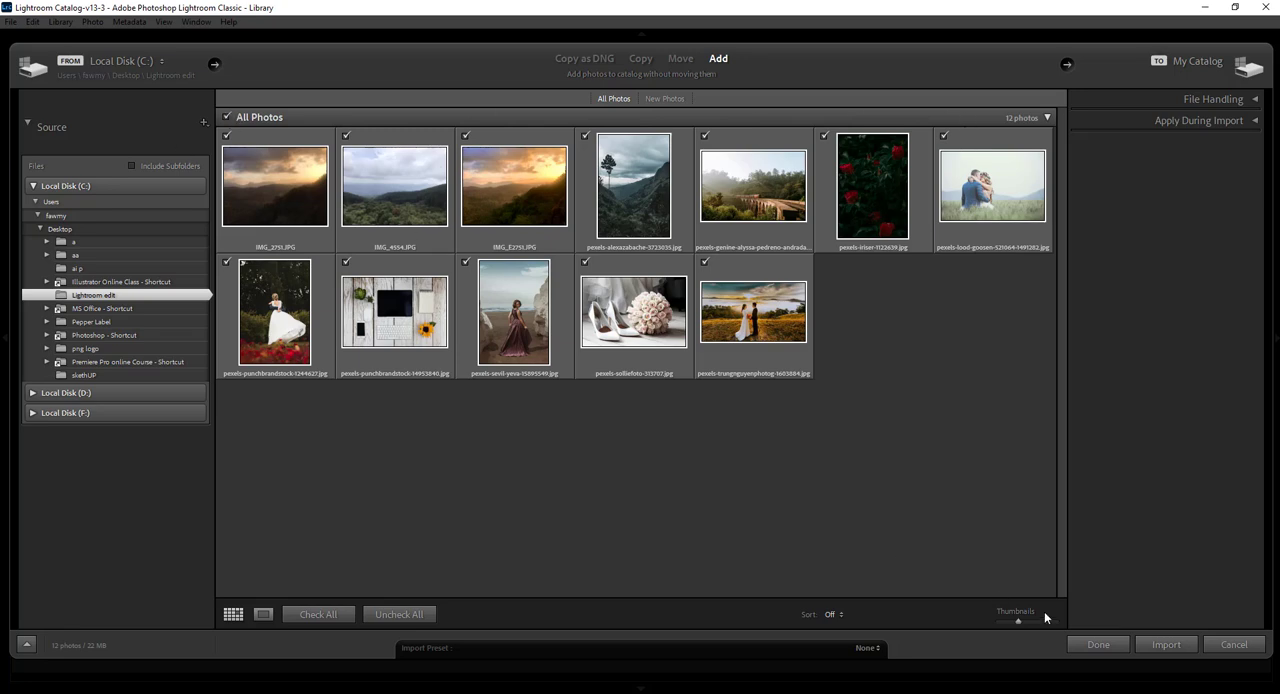
pyautogui.click(1168, 644)
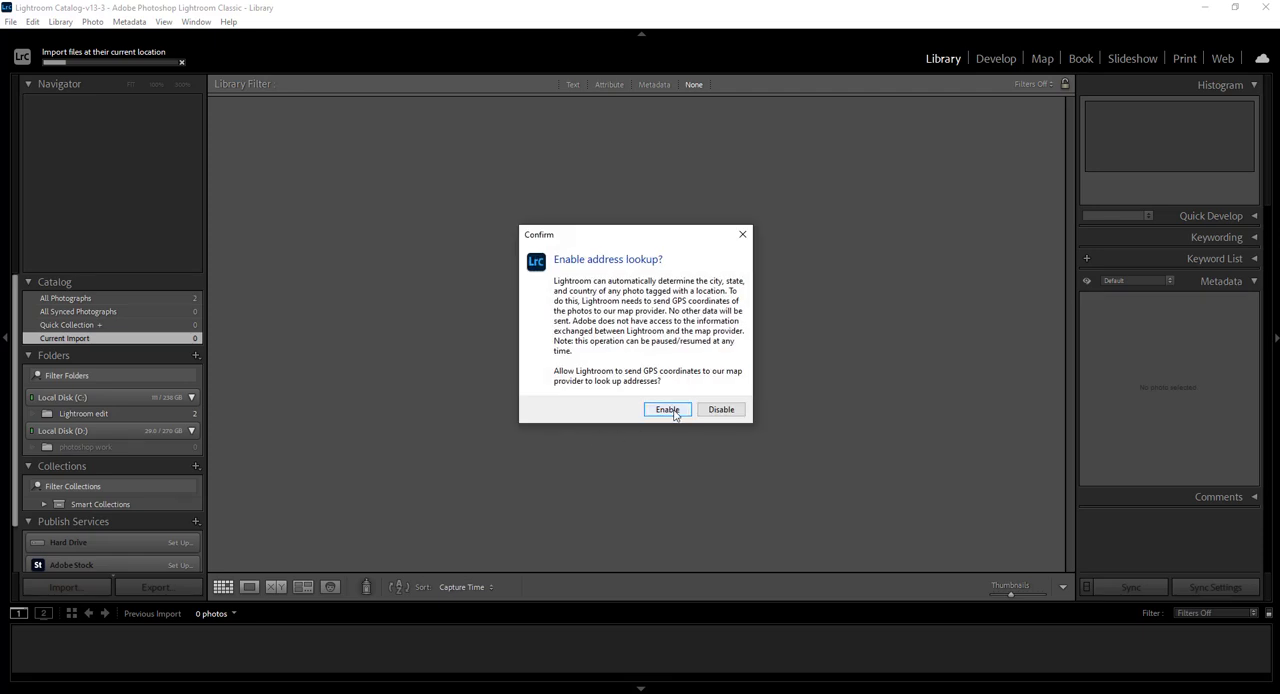
pyautogui.click(668, 411)
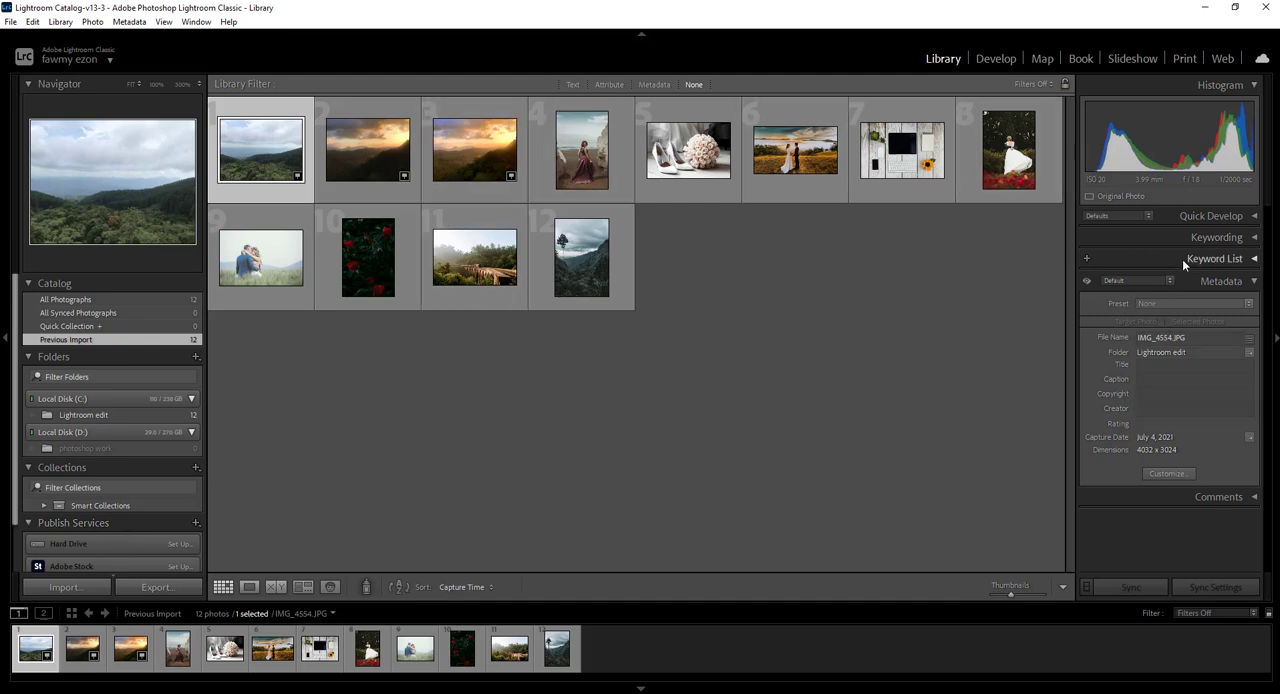
# Examine the Quick Develop and Keywording options for the first imported photo
pyautogui.click(1254, 282)
pyautogui.click(1254, 217)
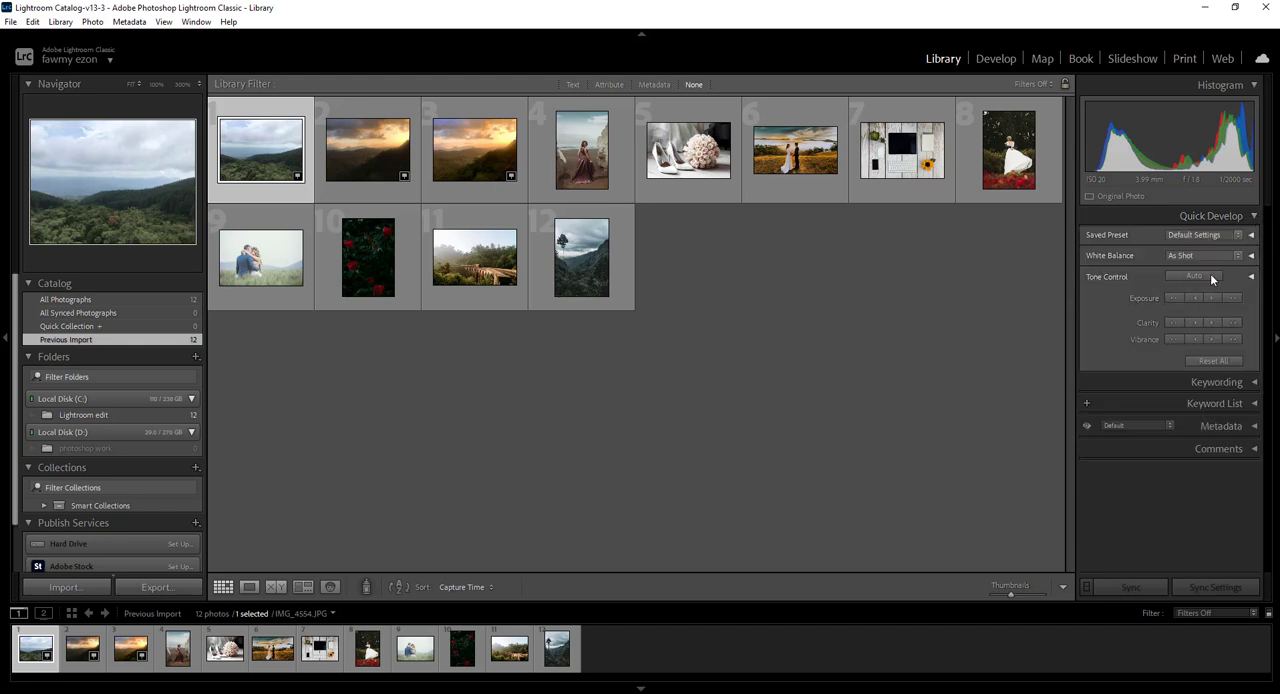
pyautogui.click(1252, 216)
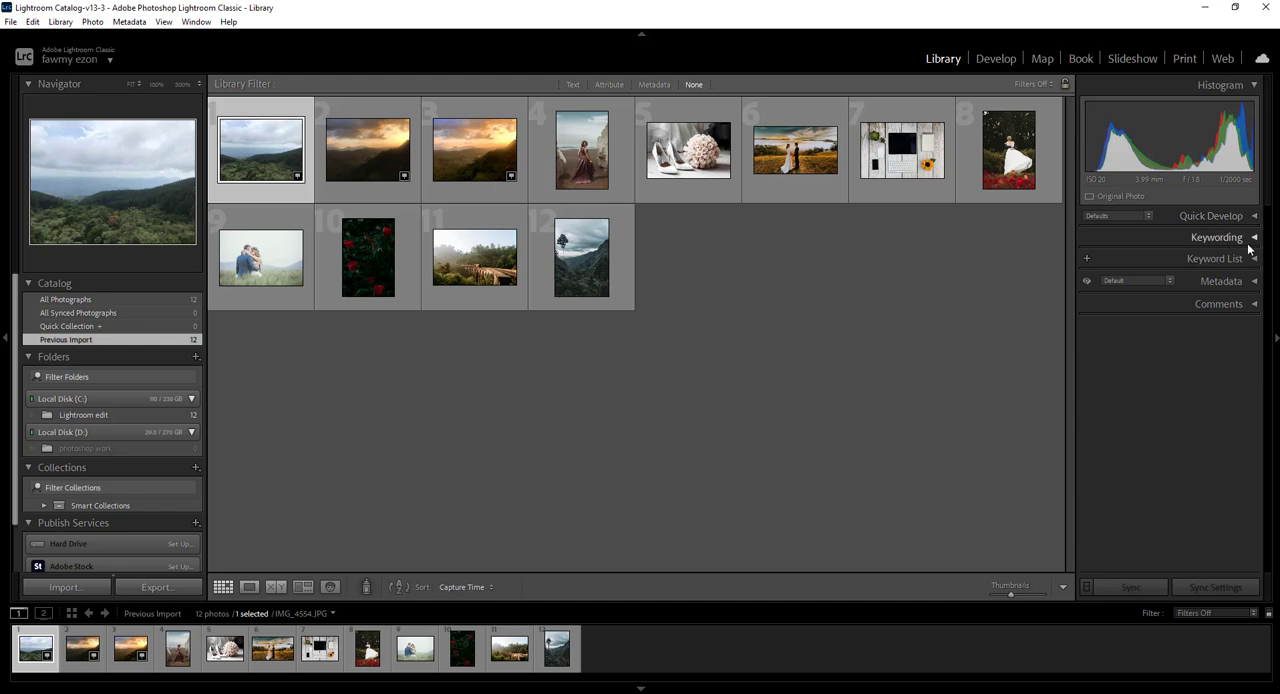
pyautogui.click(1252, 238)
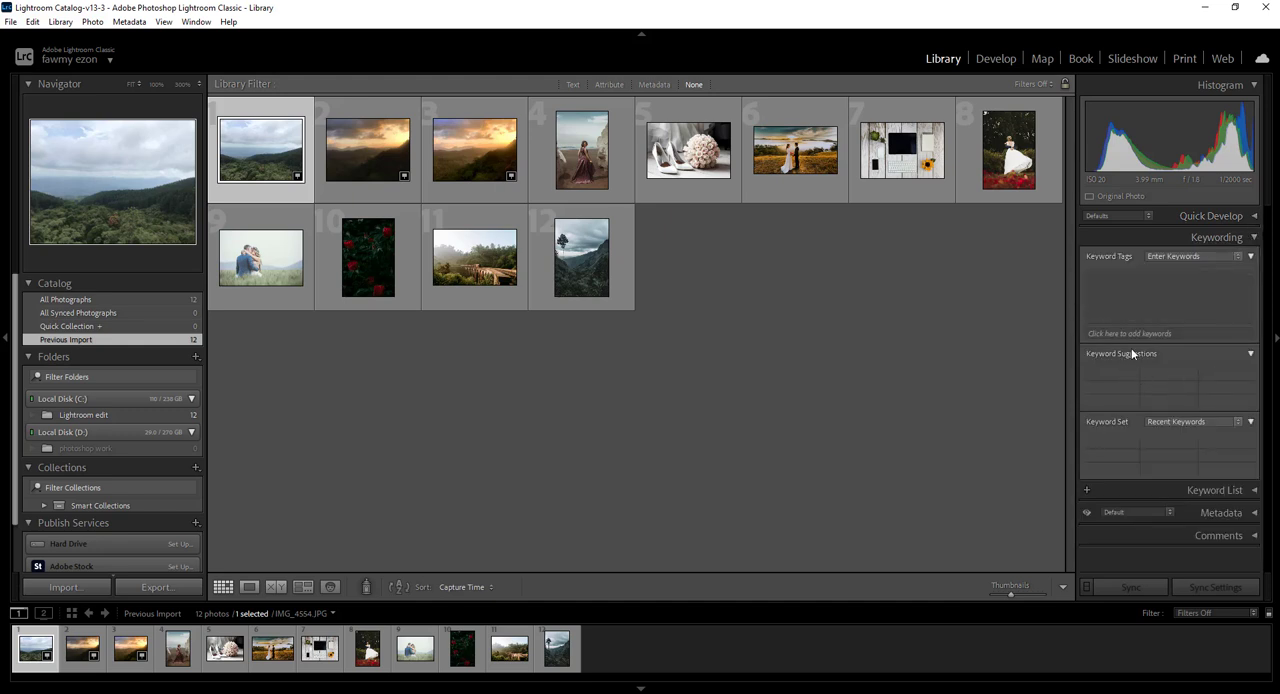
pyautogui.click(1125, 280)
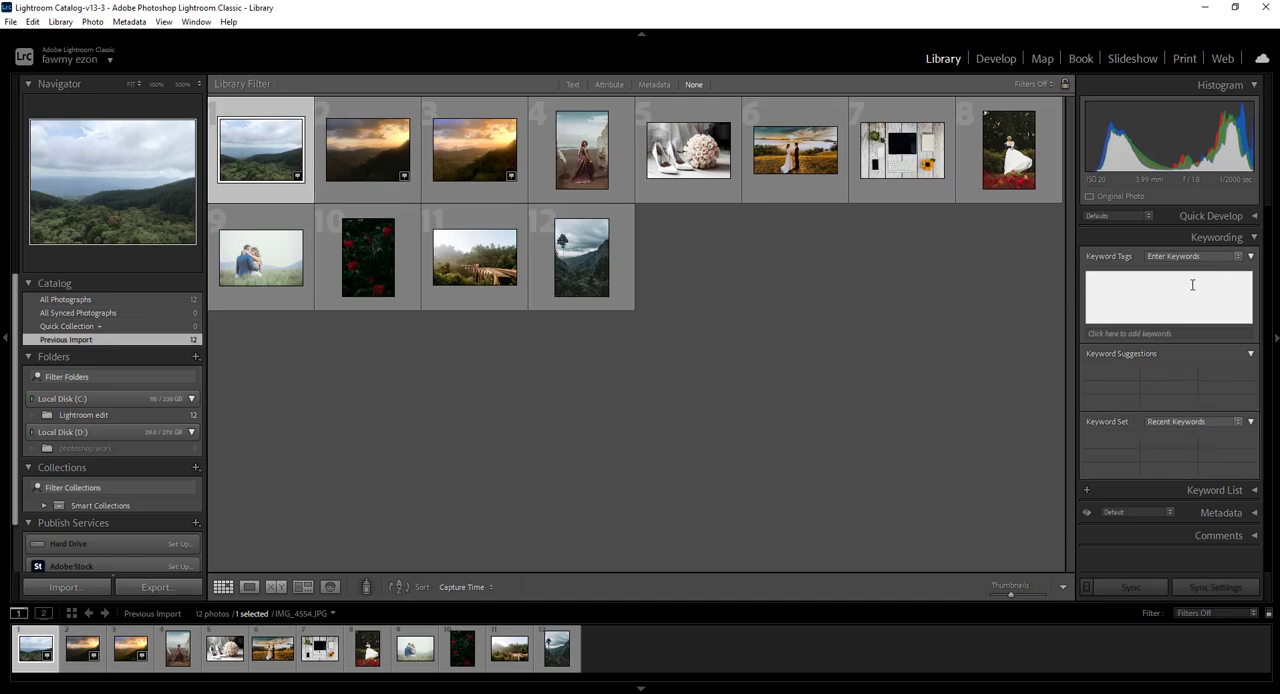
pyautogui.click(1253, 238)
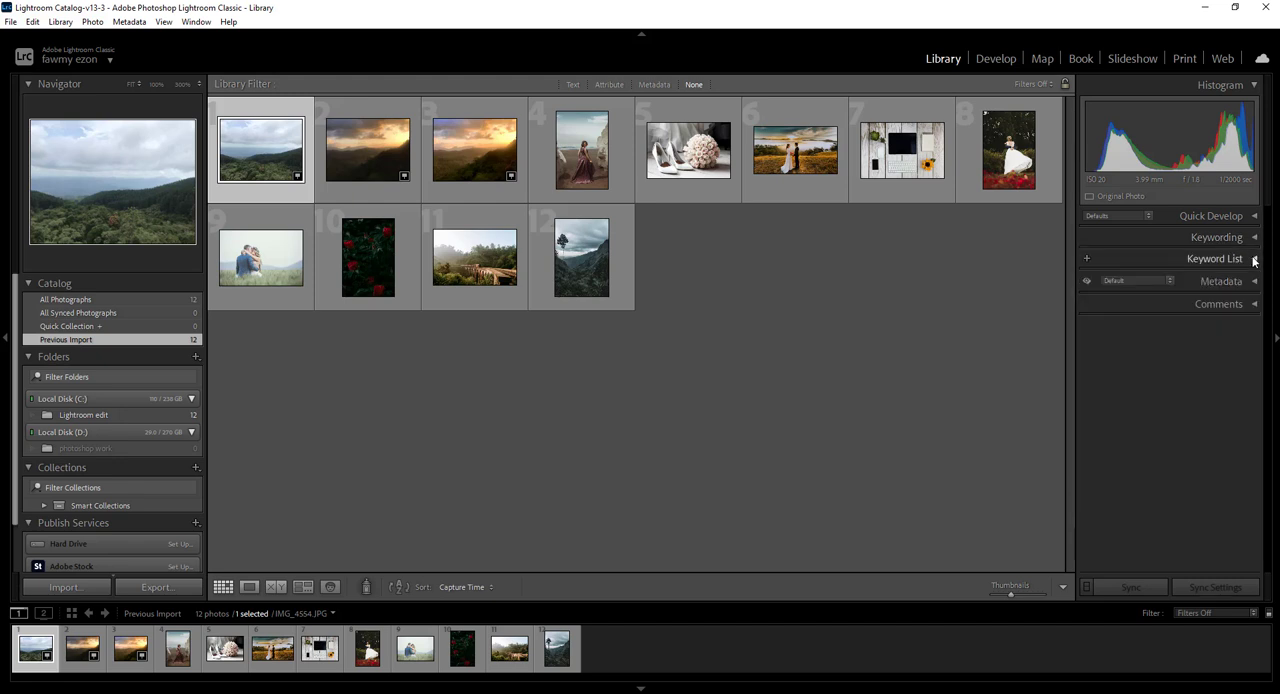
# Check the Keyword List and view the metadata of the first photo and of IMG_2751
pyautogui.click(1255, 259)
pyautogui.click(1255, 259)
pyautogui.click(1255, 282)
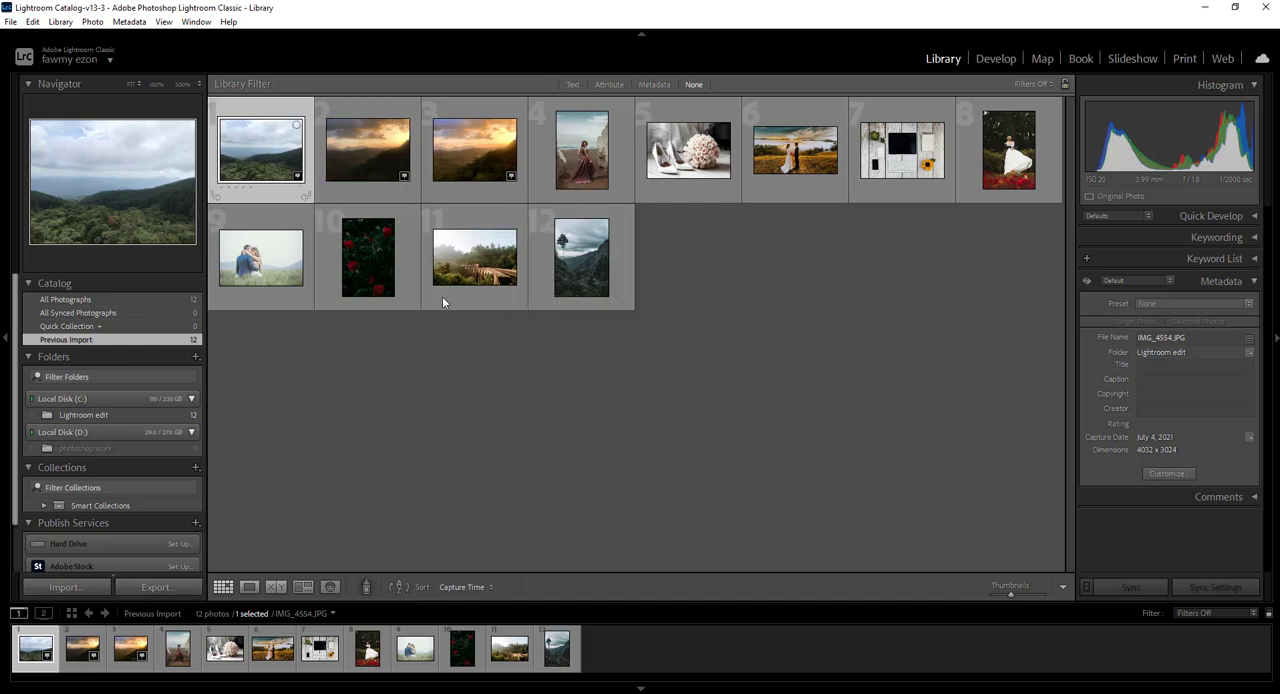
pyautogui.click(368, 150)
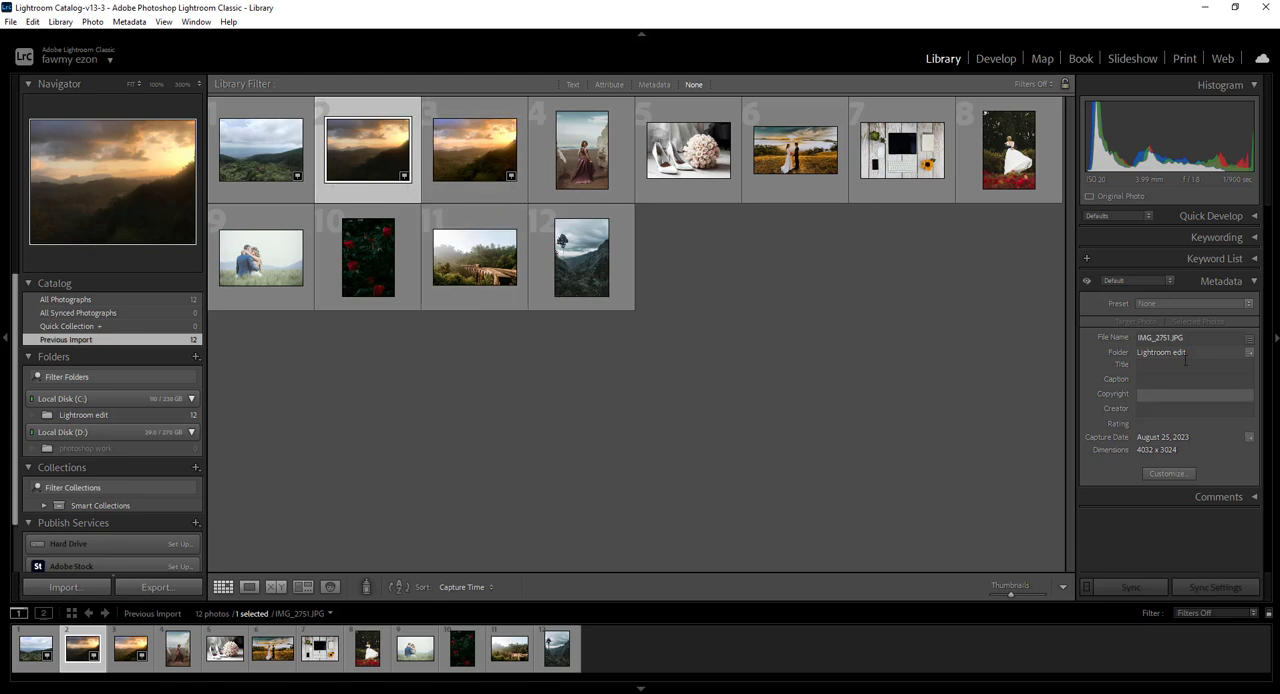
# Compare the metadata of IMG_E2751, IMG_2751, IMG_4554 and the beach dress, sunset wedding couple and desk photos
pyautogui.click(492, 150)
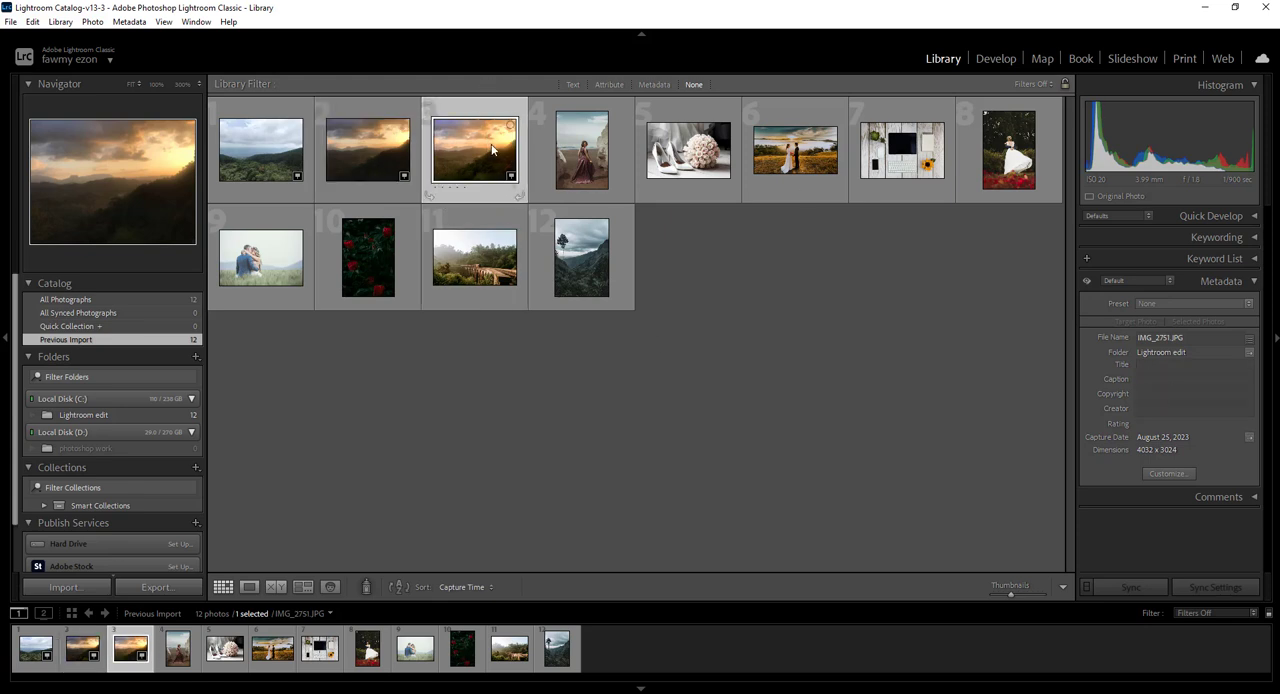
pyautogui.click(584, 152)
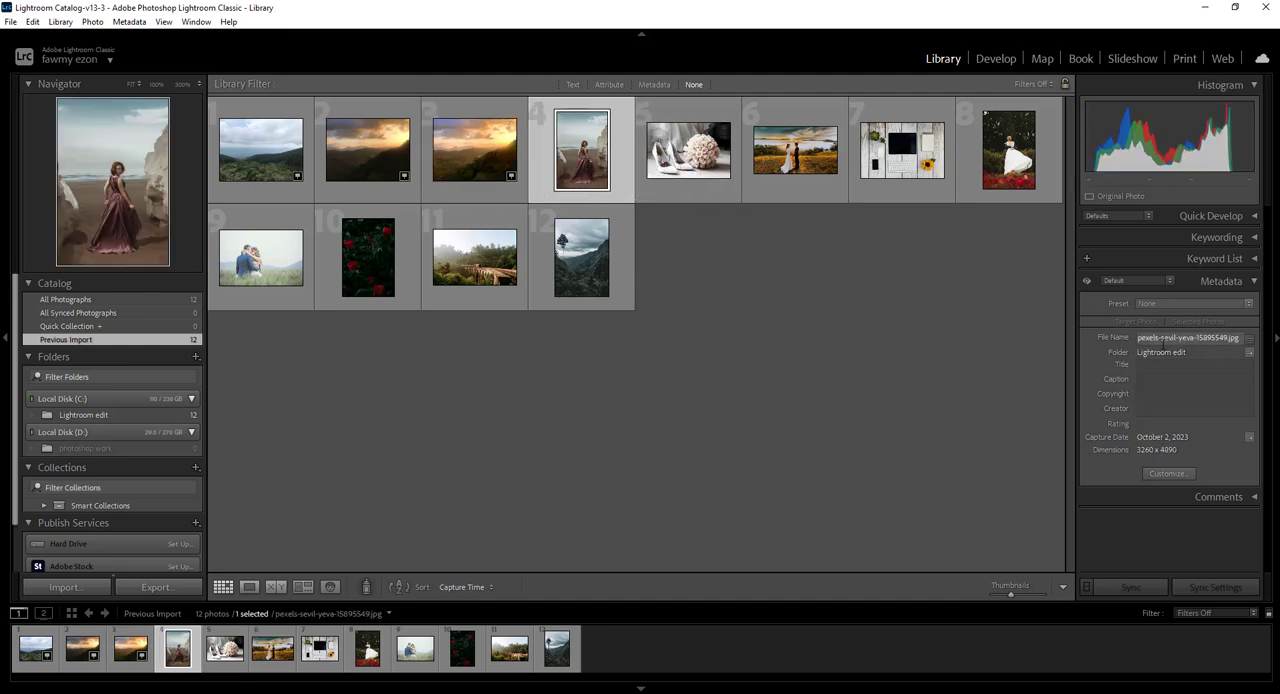
pyautogui.click(456, 160)
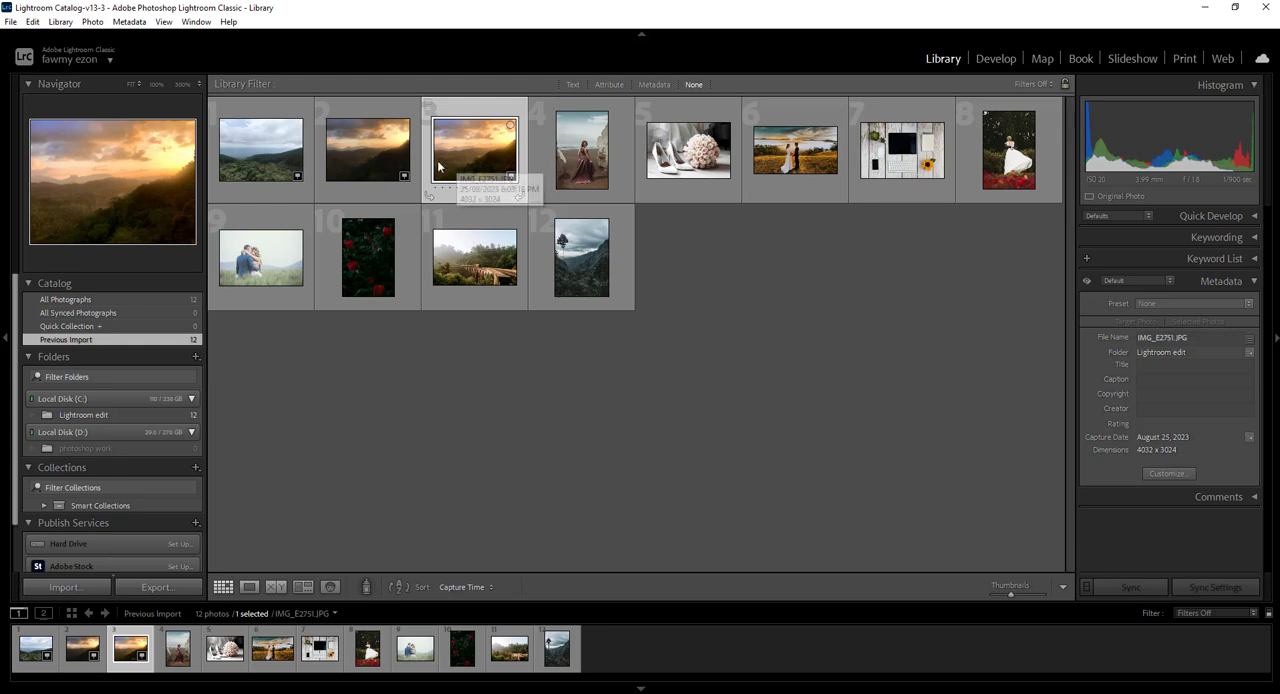
pyautogui.click(367, 158)
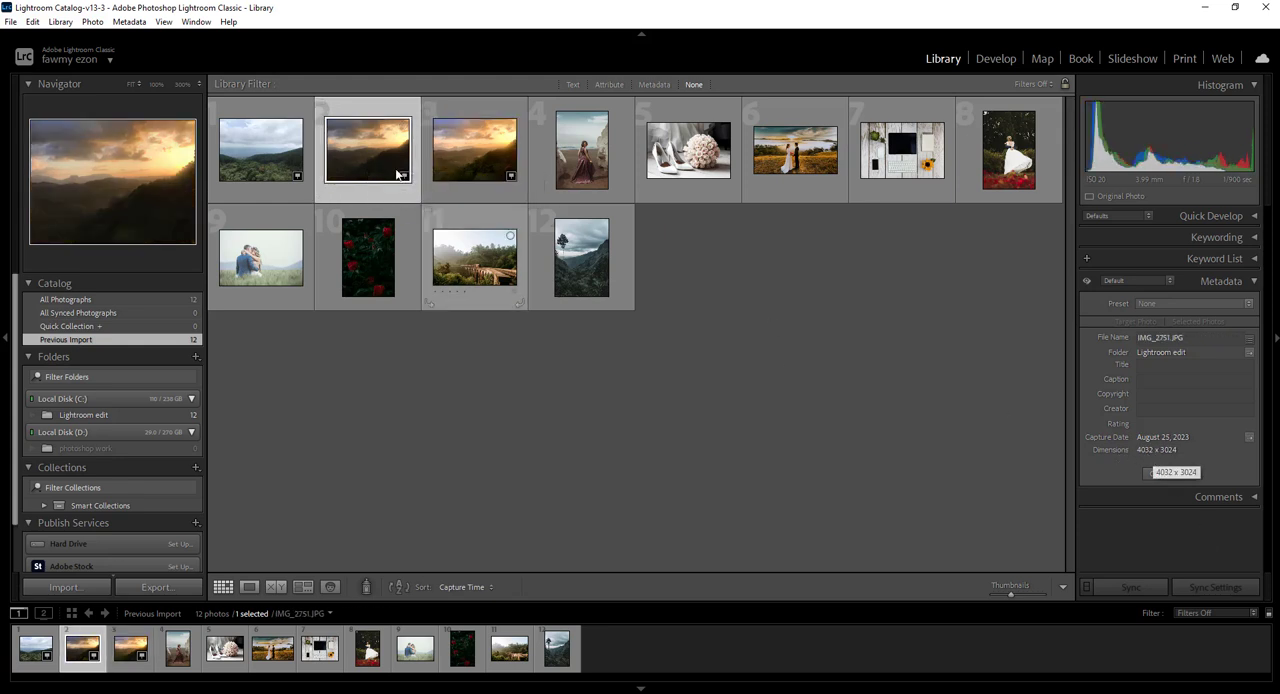
pyautogui.click(273, 156)
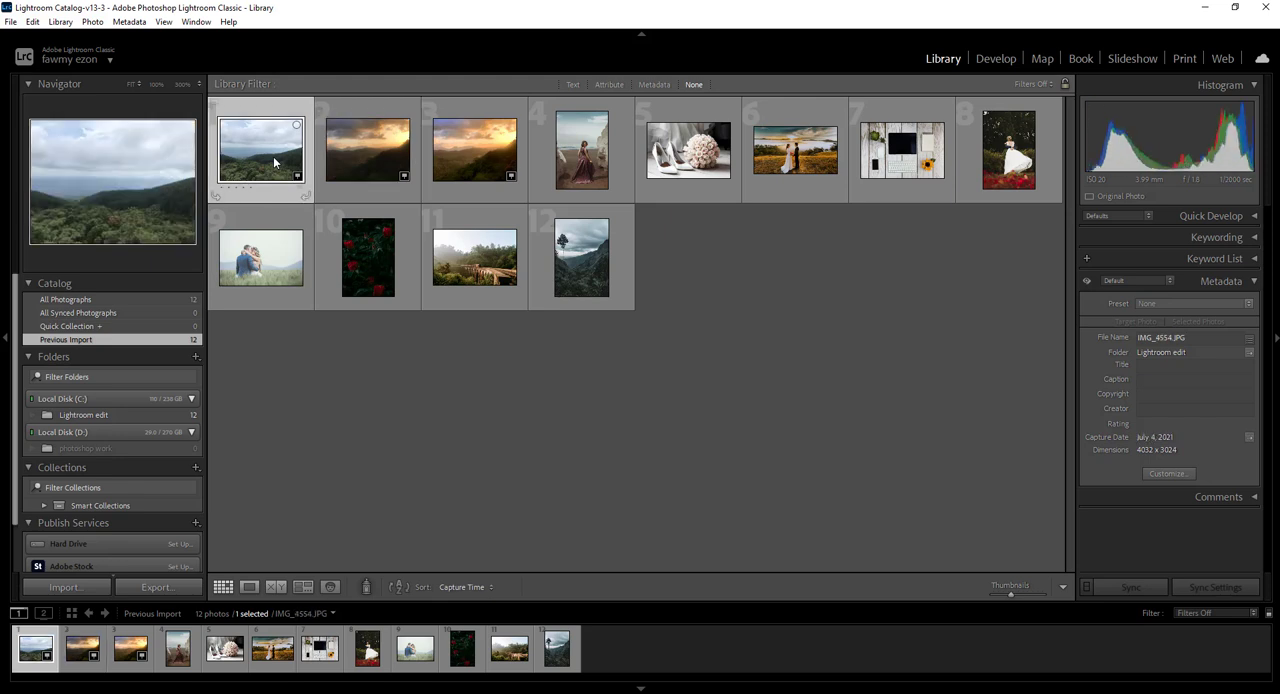
pyautogui.click(795, 150)
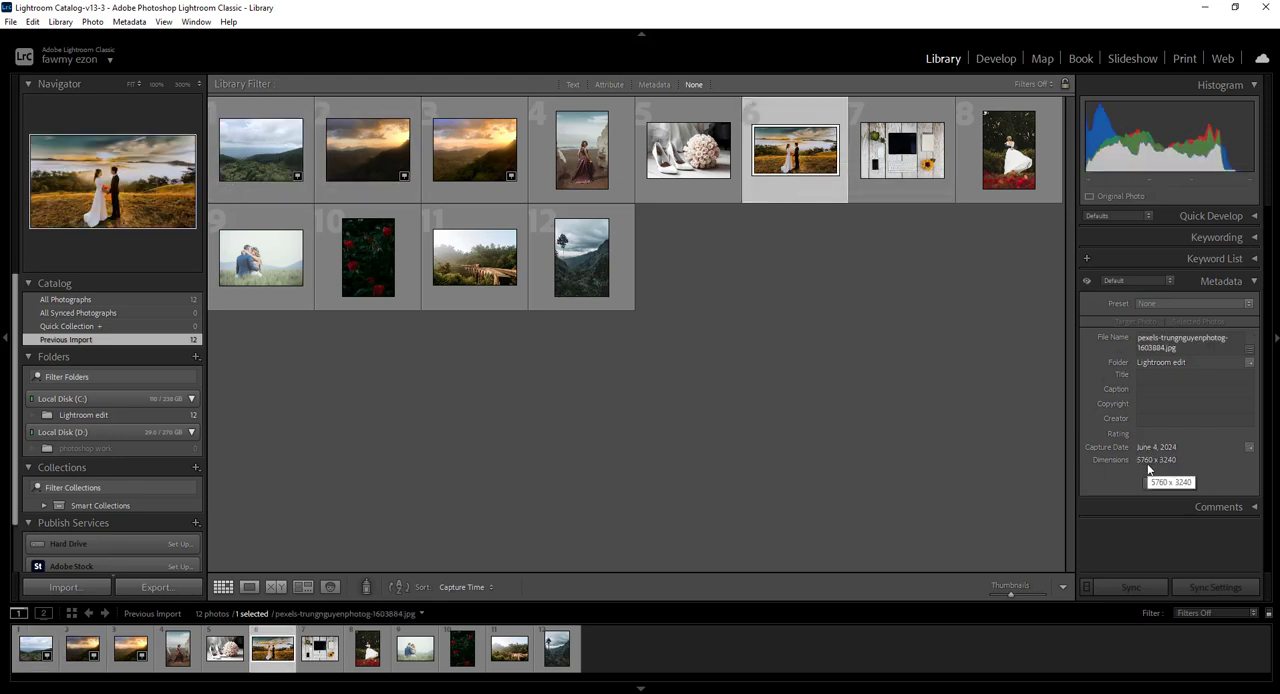
pyautogui.click(949, 150)
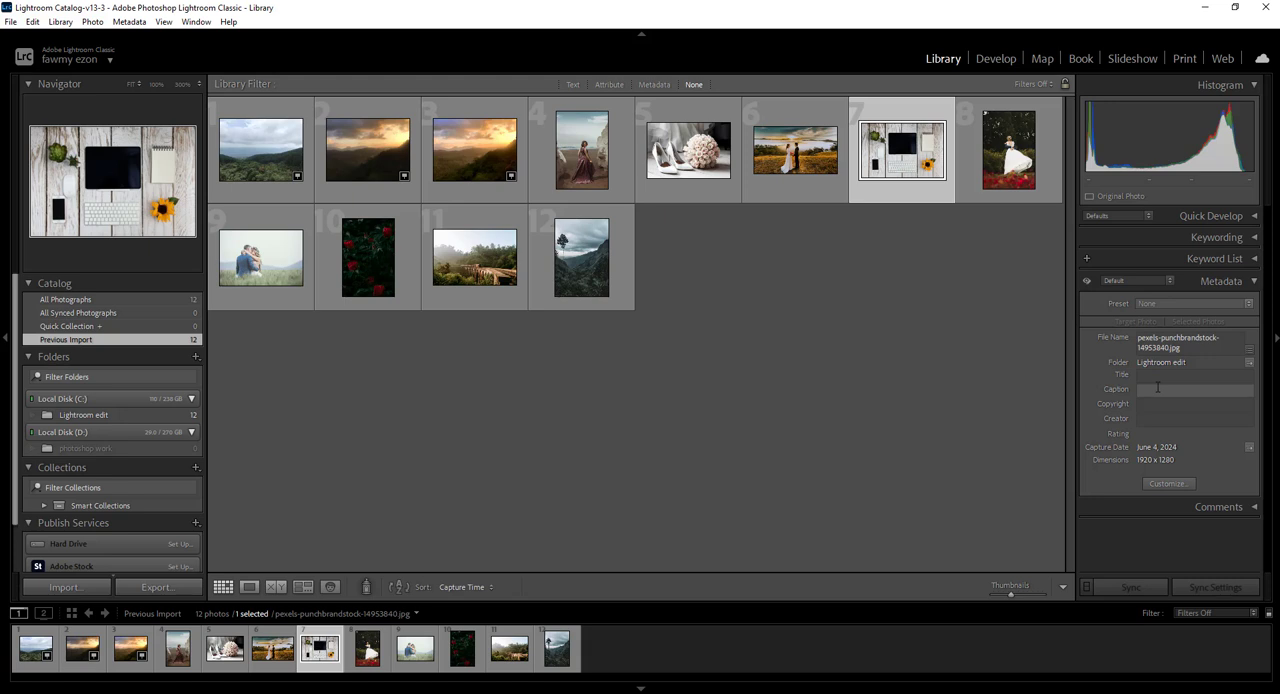
# Customize the default metadata panel and include the File Type field from Basic Info
pyautogui.click(1168, 485)
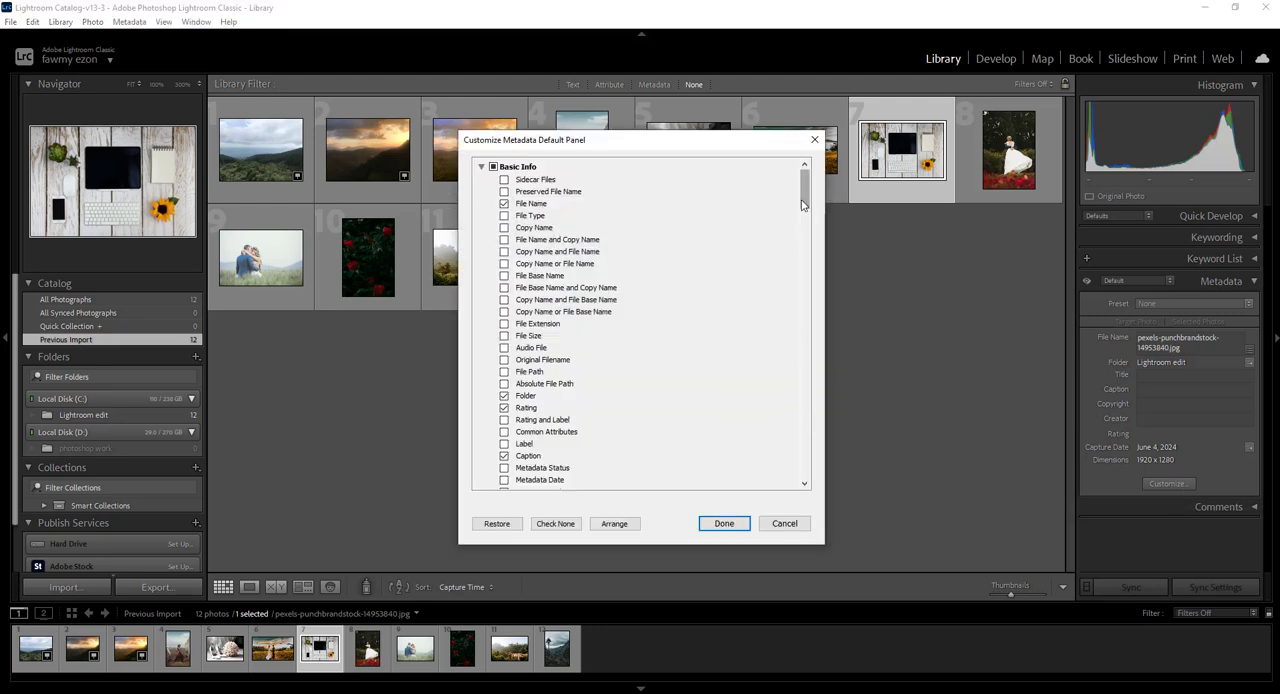
pyautogui.moveTo(802, 204); pyautogui.dragTo(819, 182)
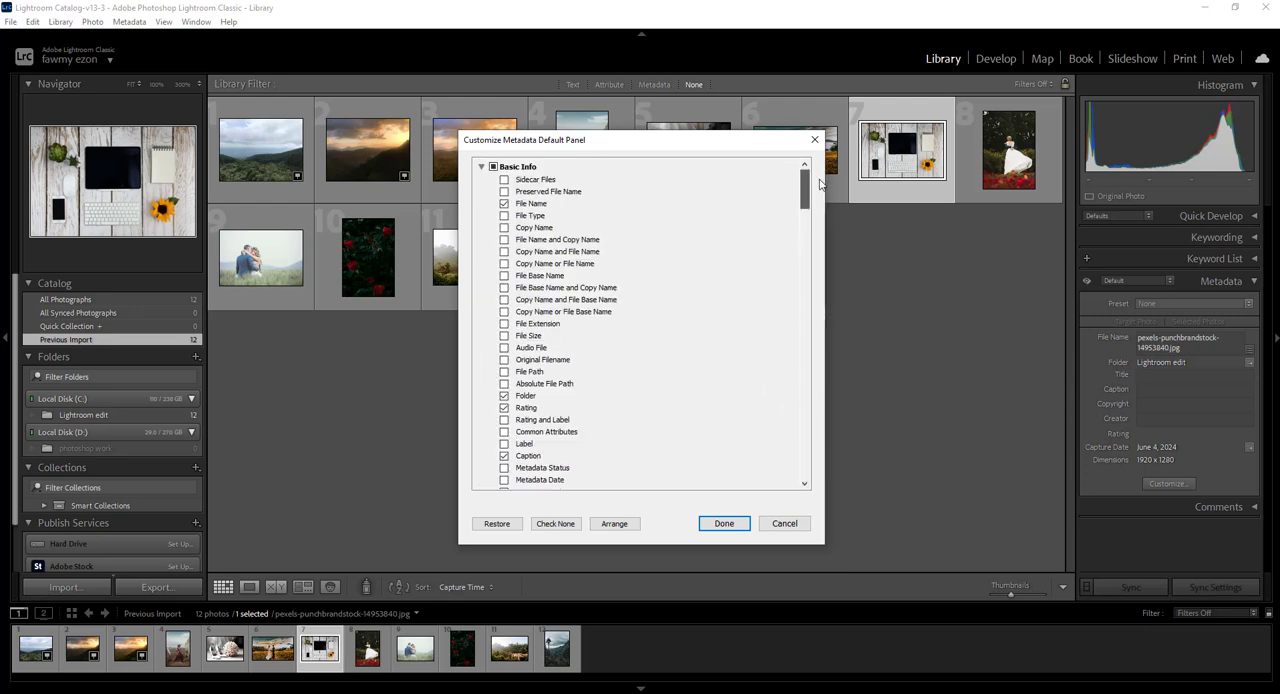
pyautogui.click(504, 215)
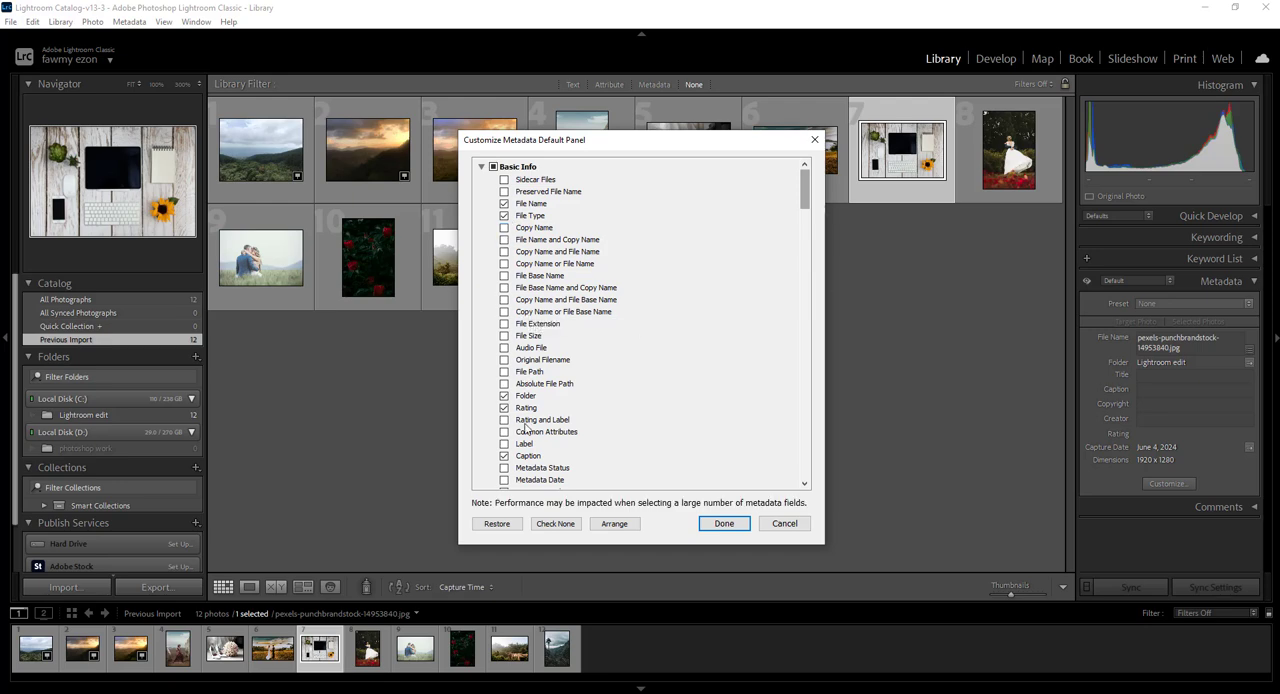
pyautogui.scroll(-15, 524, 446)
pyautogui.scroll(6, 521, 447)
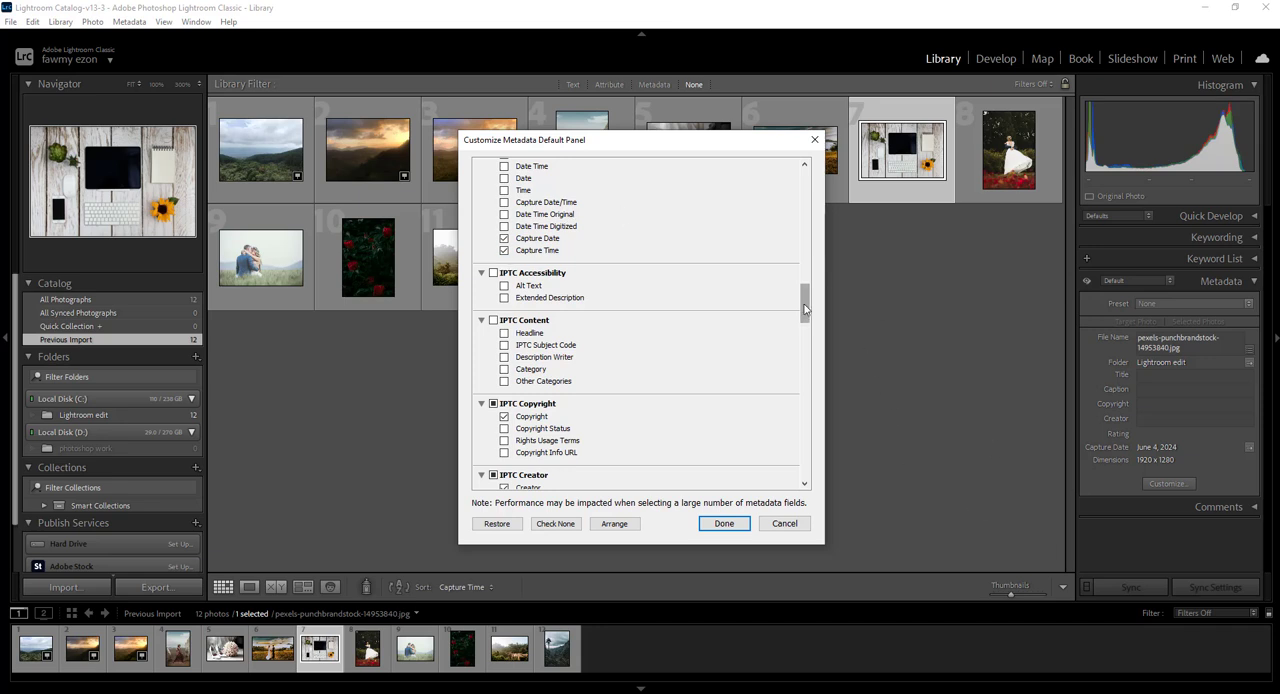
# Include the Date, Camera and Camera + Lens fields from Camera Info in the default metadata panel
pyautogui.moveTo(807, 306); pyautogui.dragTo(806, 290)
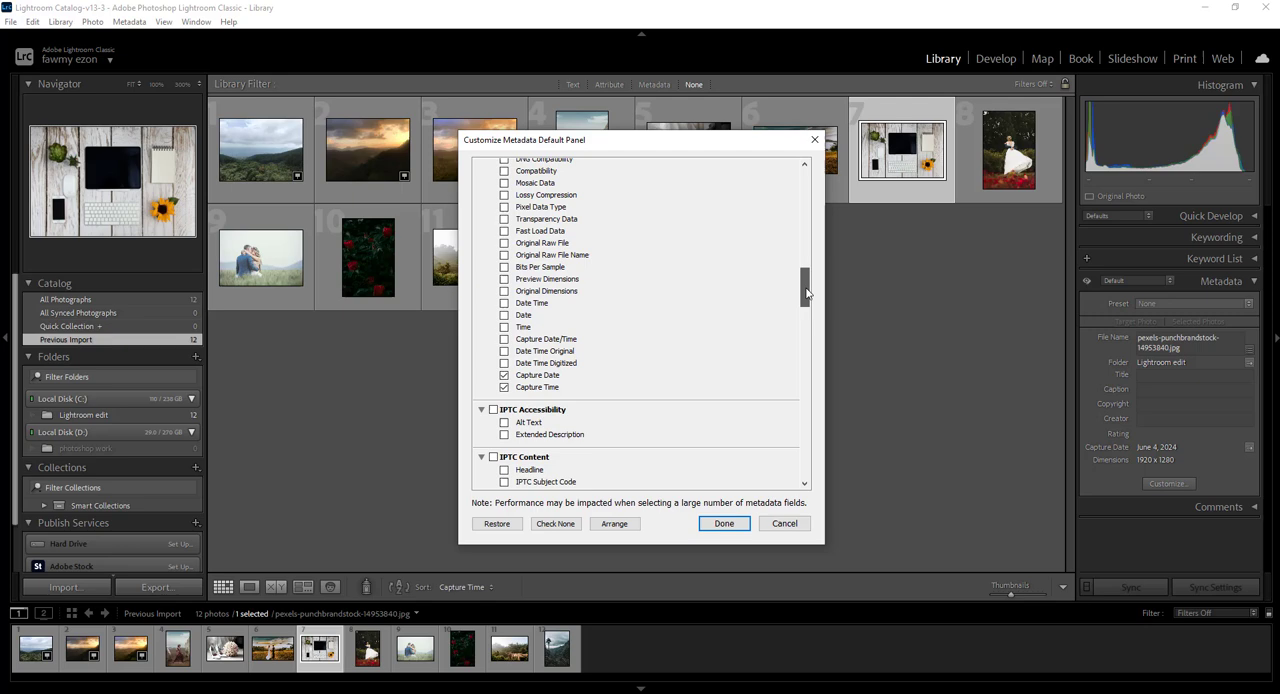
pyautogui.click(505, 316)
pyautogui.scroll(5, 518, 226)
pyautogui.click(504, 246)
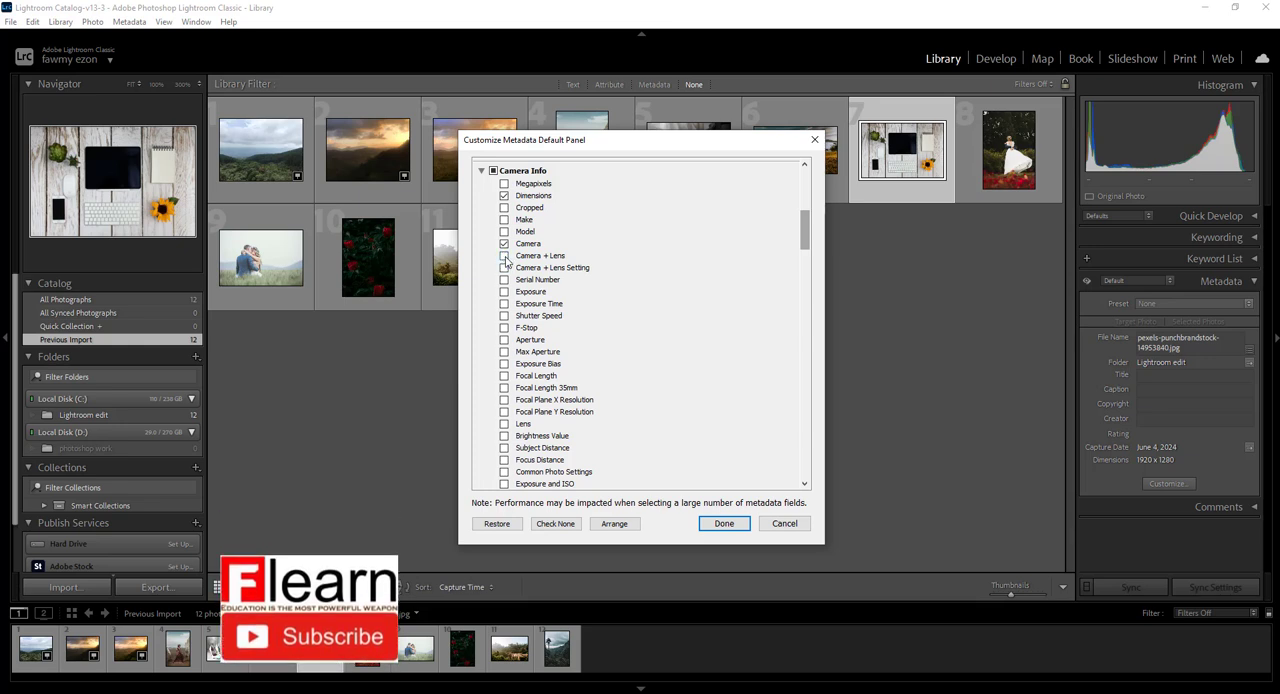
pyautogui.click(504, 256)
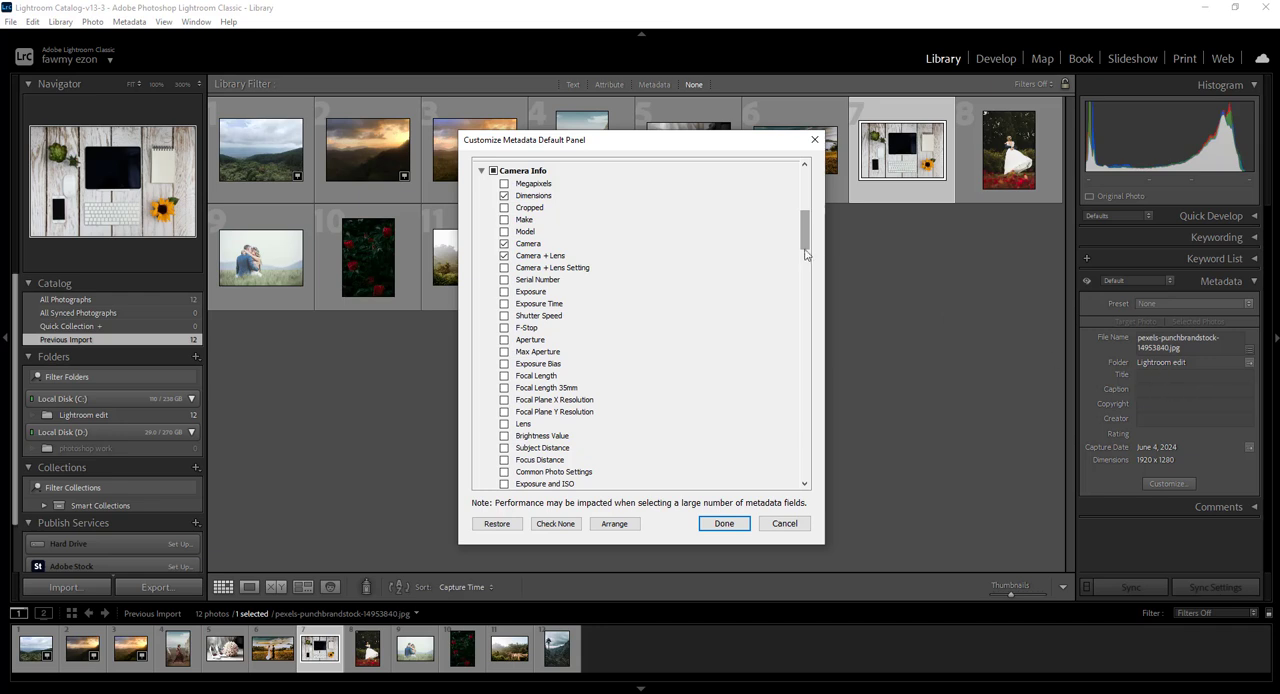
# Include the IPTC Creator City and the Source Type fields and apply the metadata panel customization
pyautogui.moveTo(806, 244); pyautogui.dragTo(804, 320)
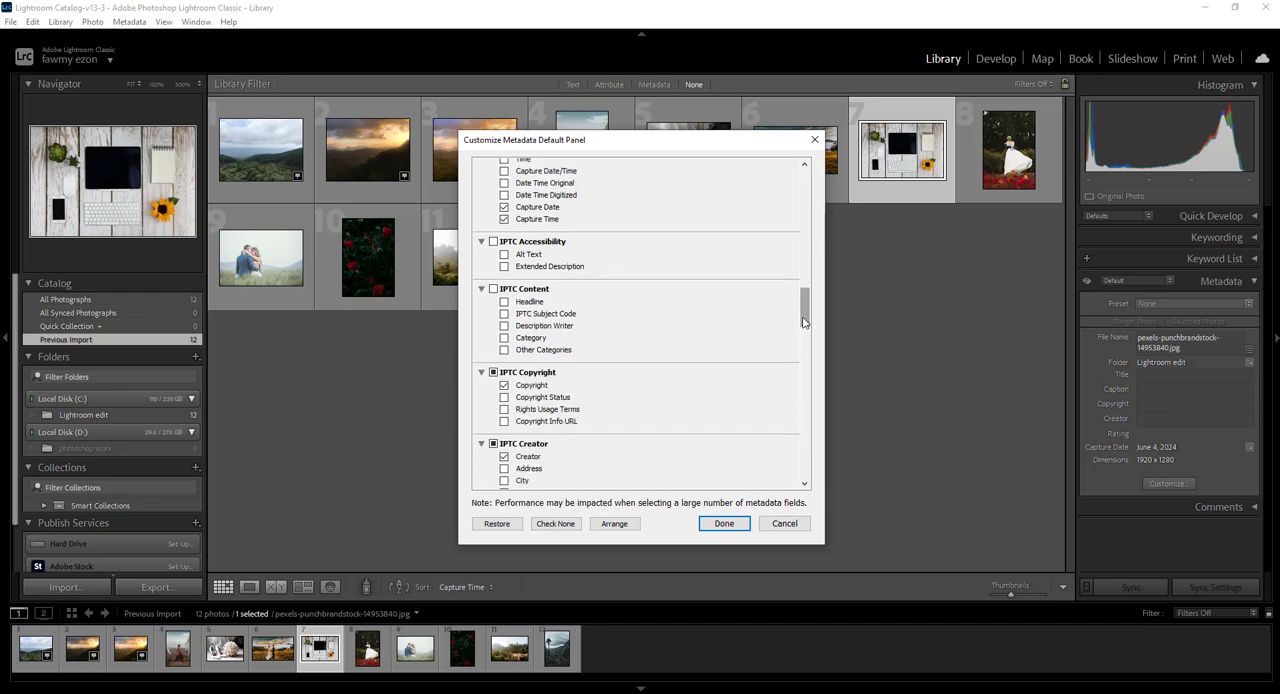
pyautogui.moveTo(804, 320); pyautogui.dragTo(806, 350)
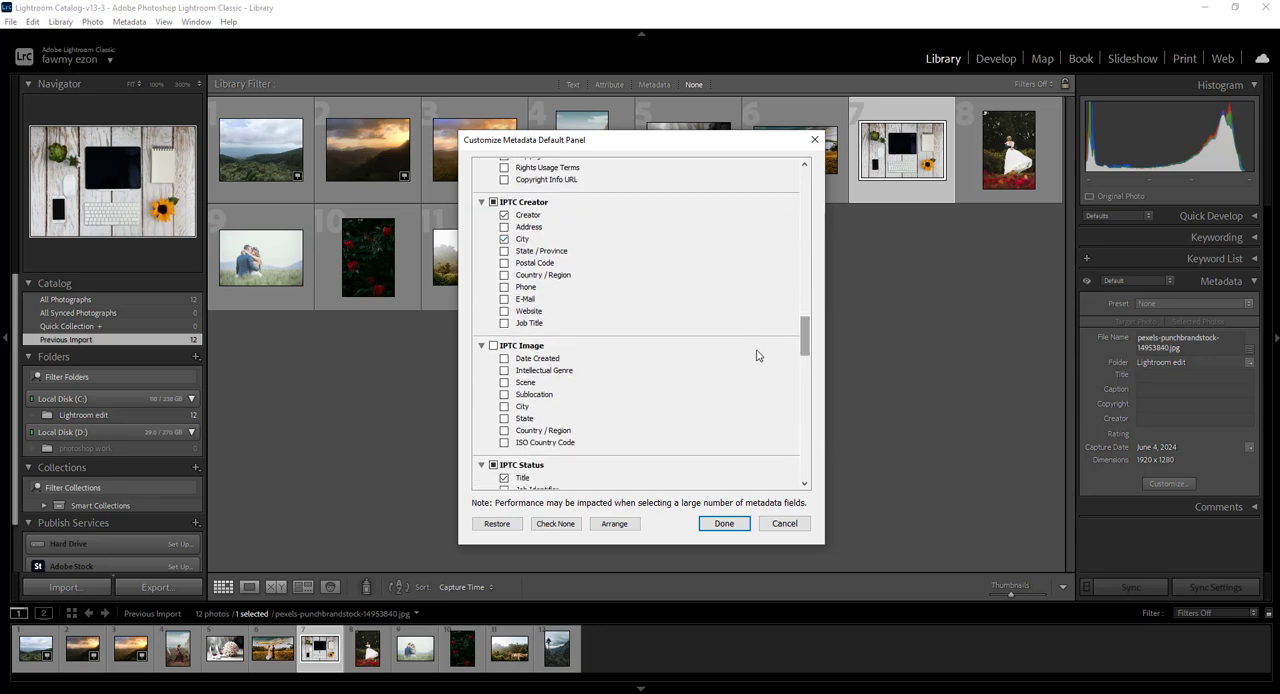
pyautogui.moveTo(806, 350); pyautogui.dragTo(805, 413)
pyautogui.click(505, 314)
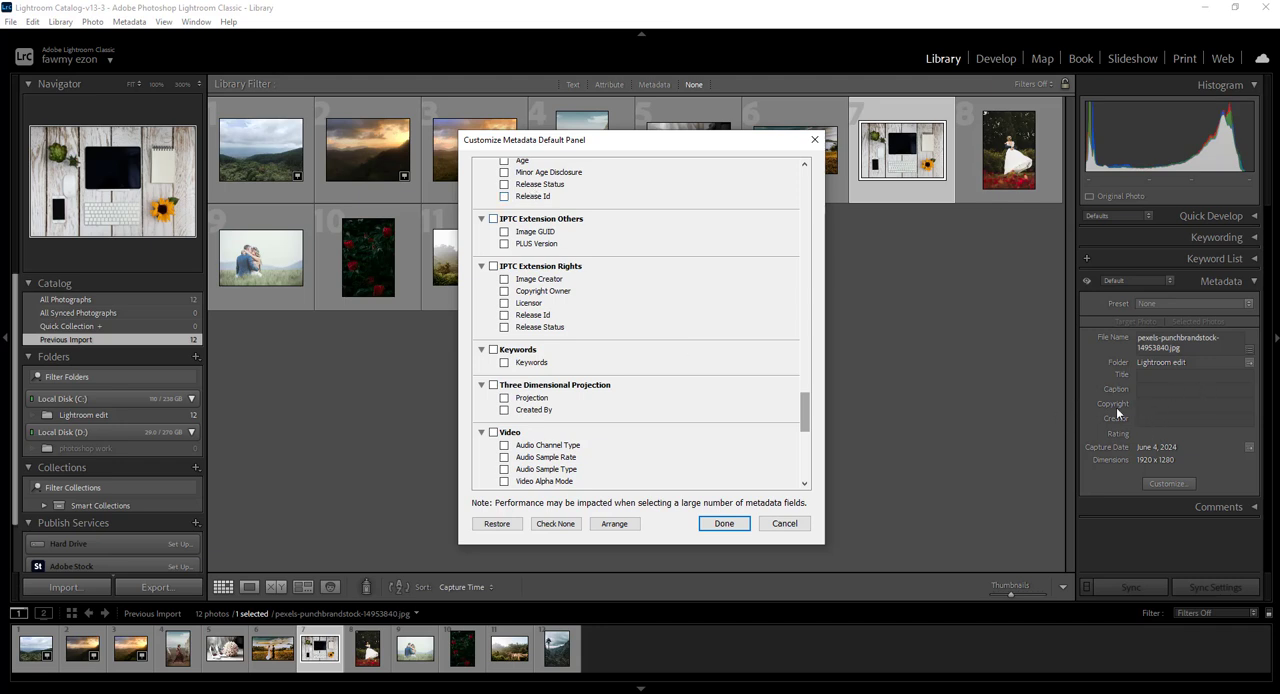
pyautogui.moveTo(806, 421); pyautogui.dragTo(826, 188)
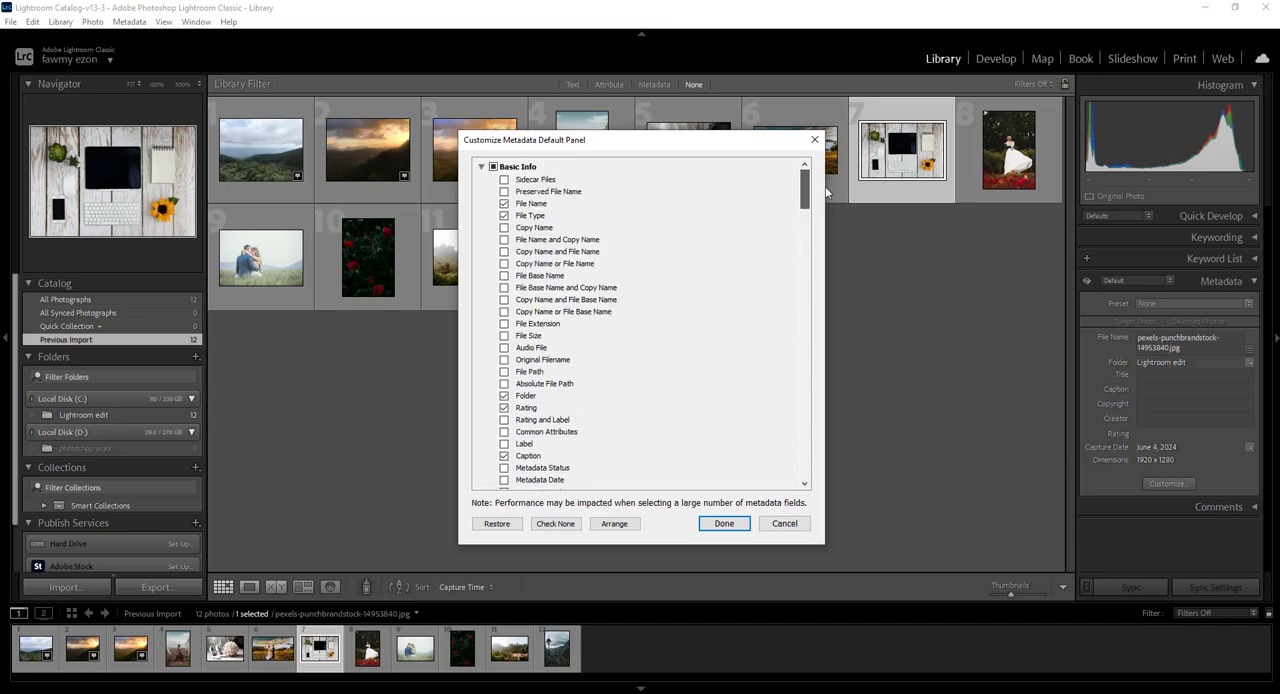
pyautogui.moveTo(826, 192); pyautogui.dragTo(826, 280)
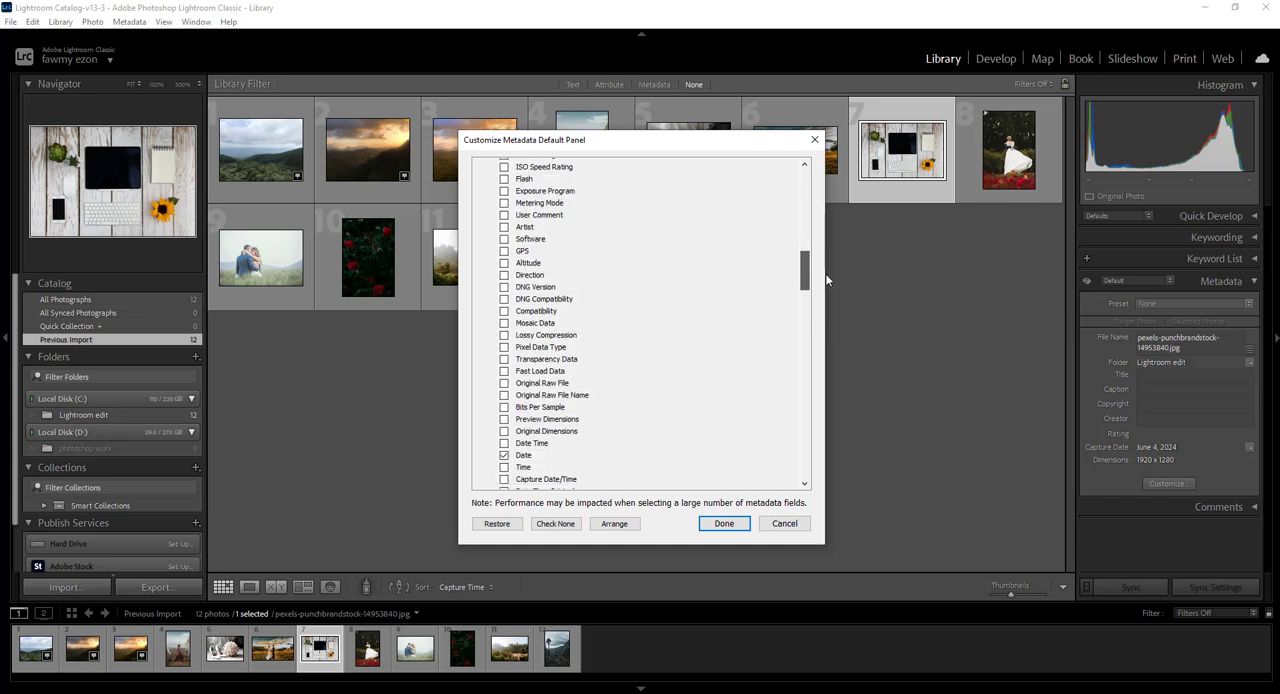
pyautogui.click(725, 524)
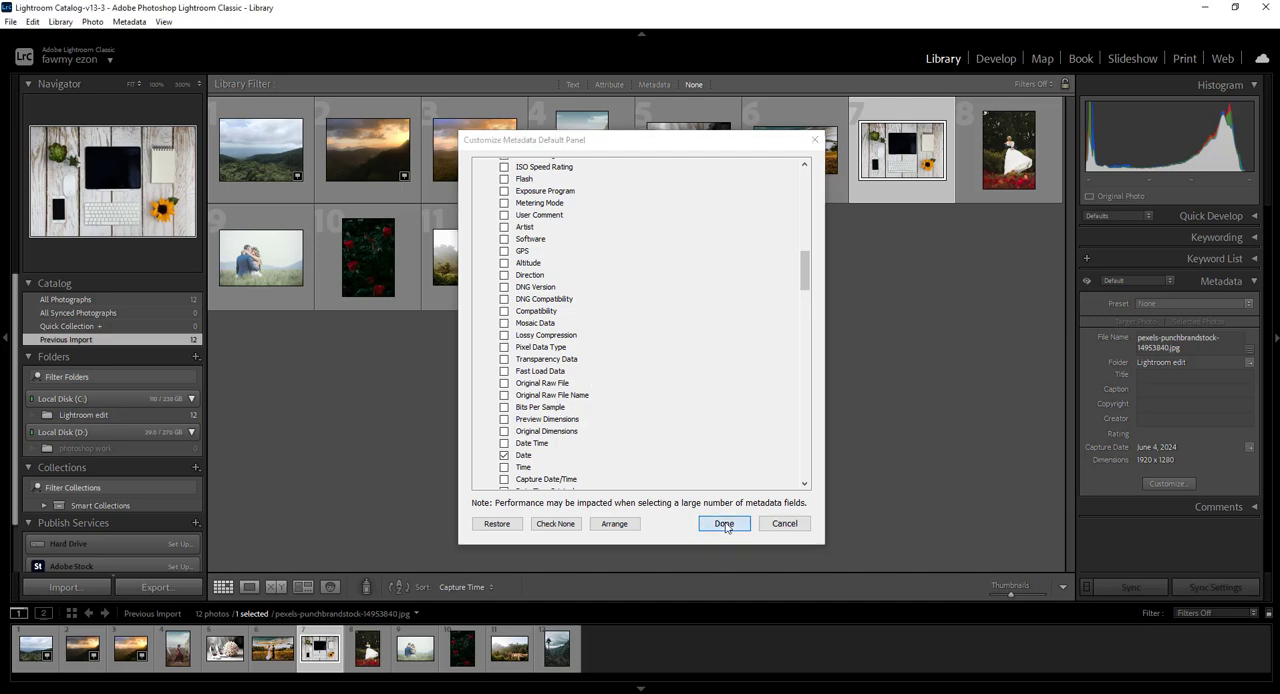
# Examine the customized metadata fields for the desk photo, IMG_E2751, the bridge, lone-tree and red roses photos, and IMG_4554
pyautogui.scroll(-1, 1167, 470)
pyautogui.scroll(-1, 1168, 472)
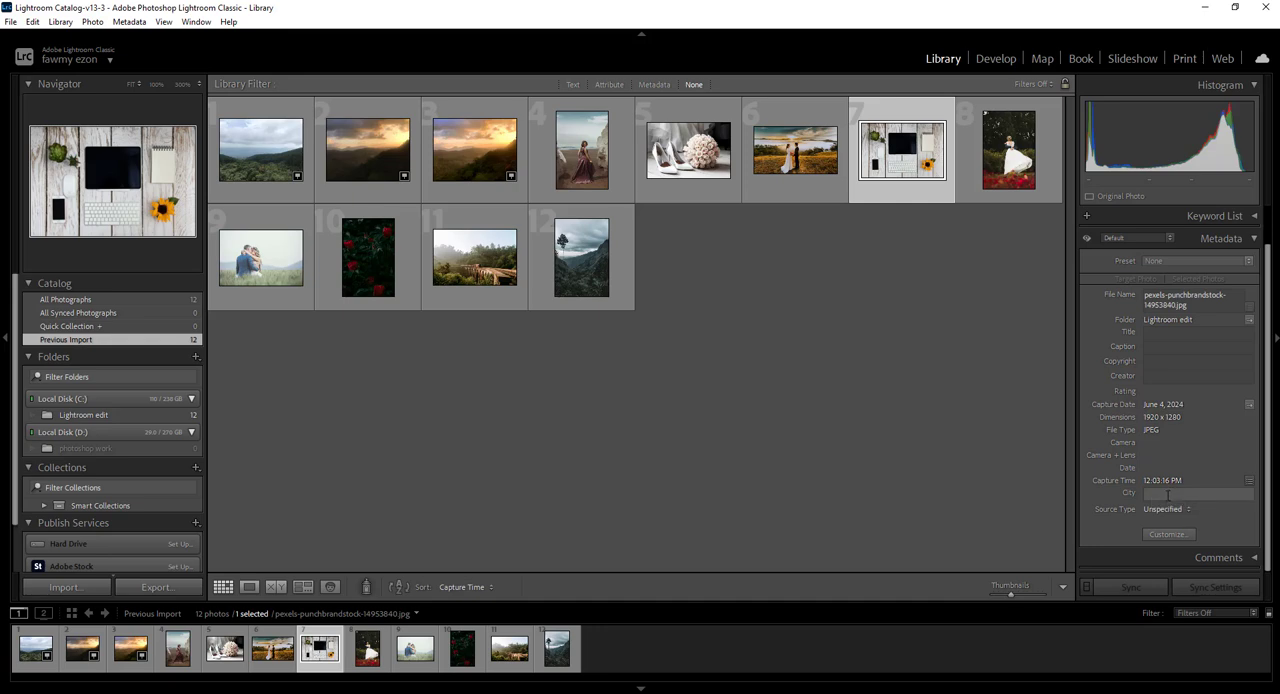
pyautogui.click(1167, 495)
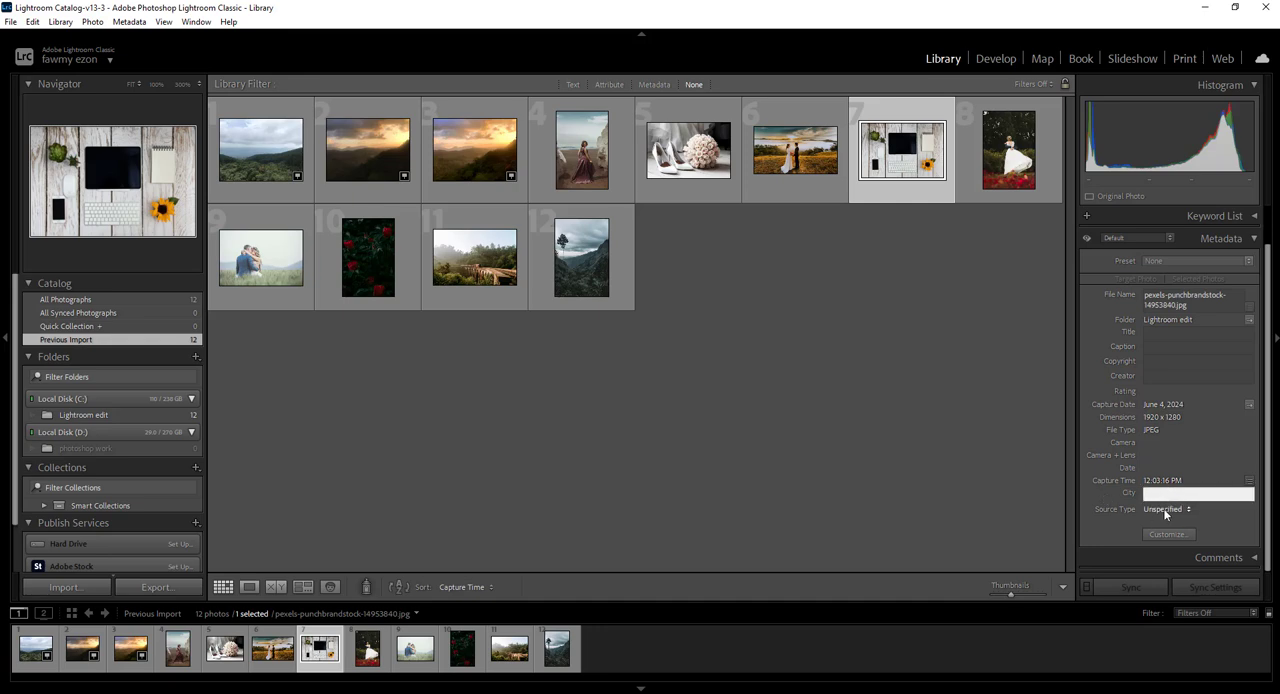
pyautogui.click(469, 159)
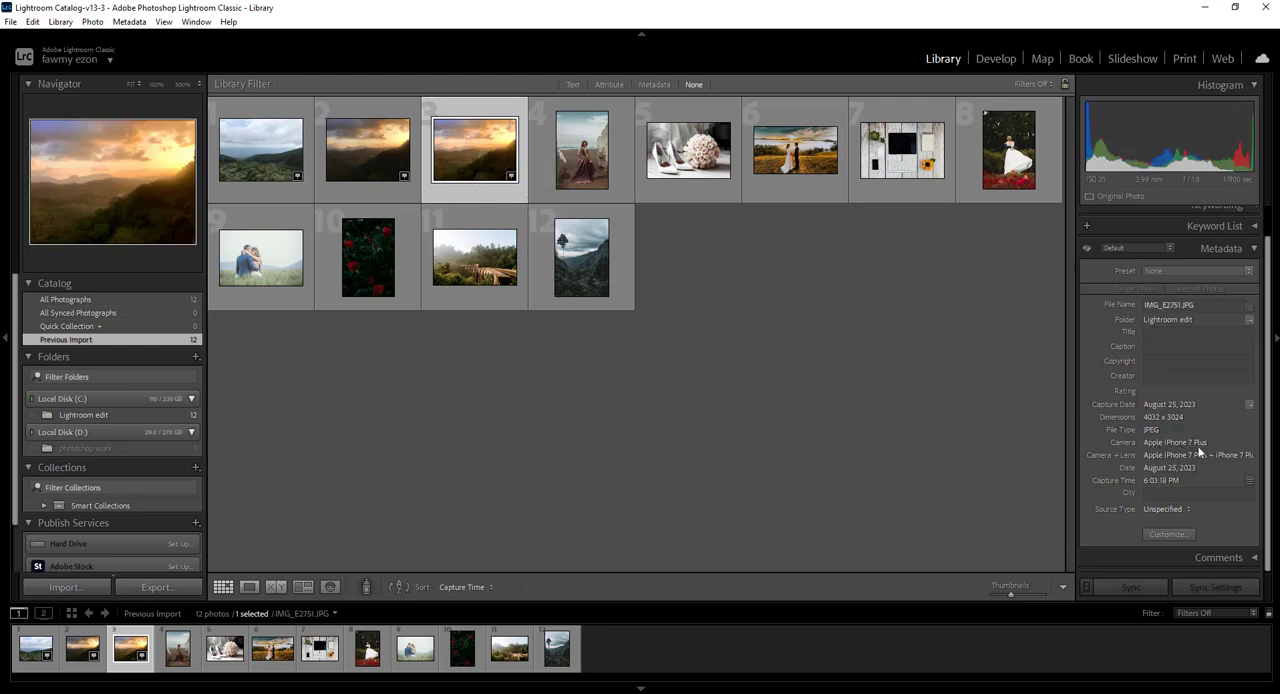
pyautogui.click(480, 272)
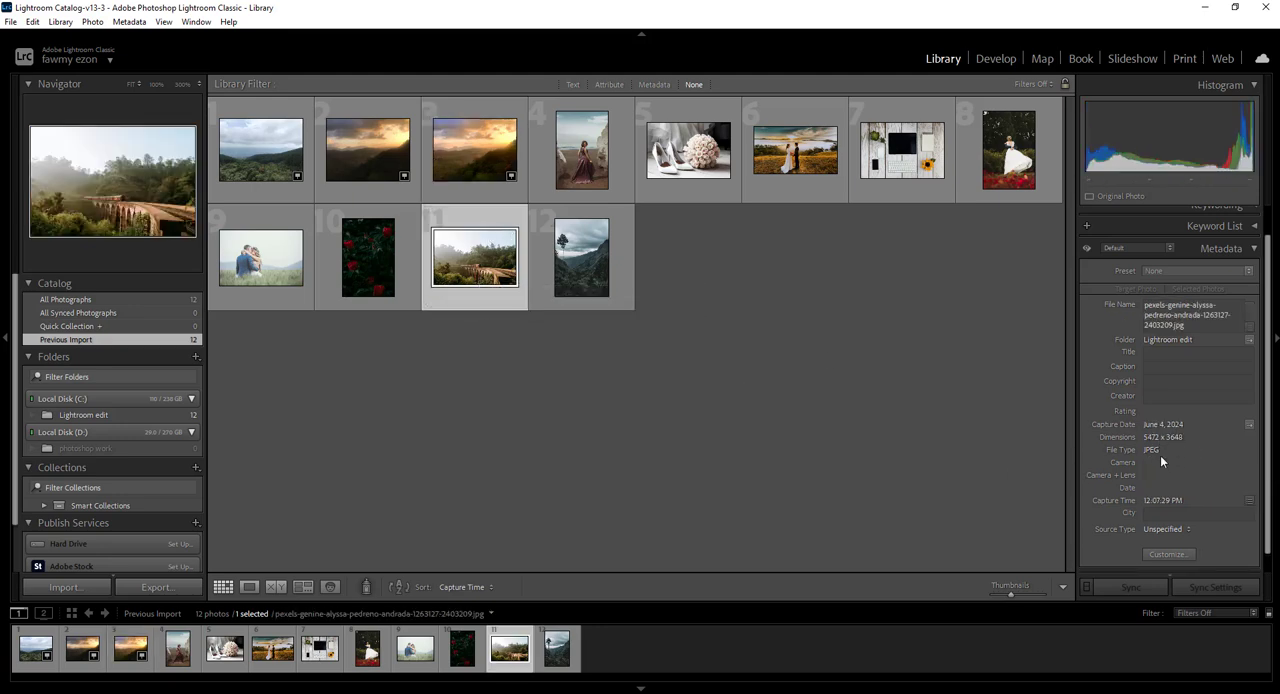
pyautogui.click(575, 258)
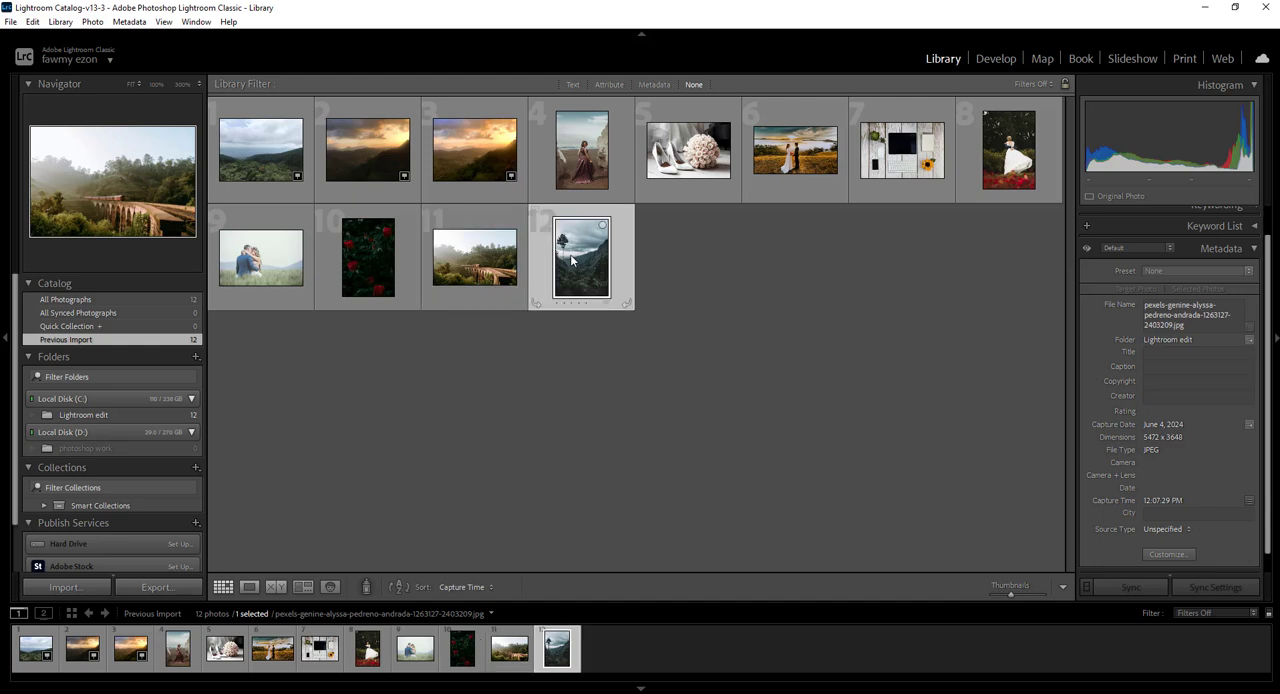
pyautogui.click(363, 264)
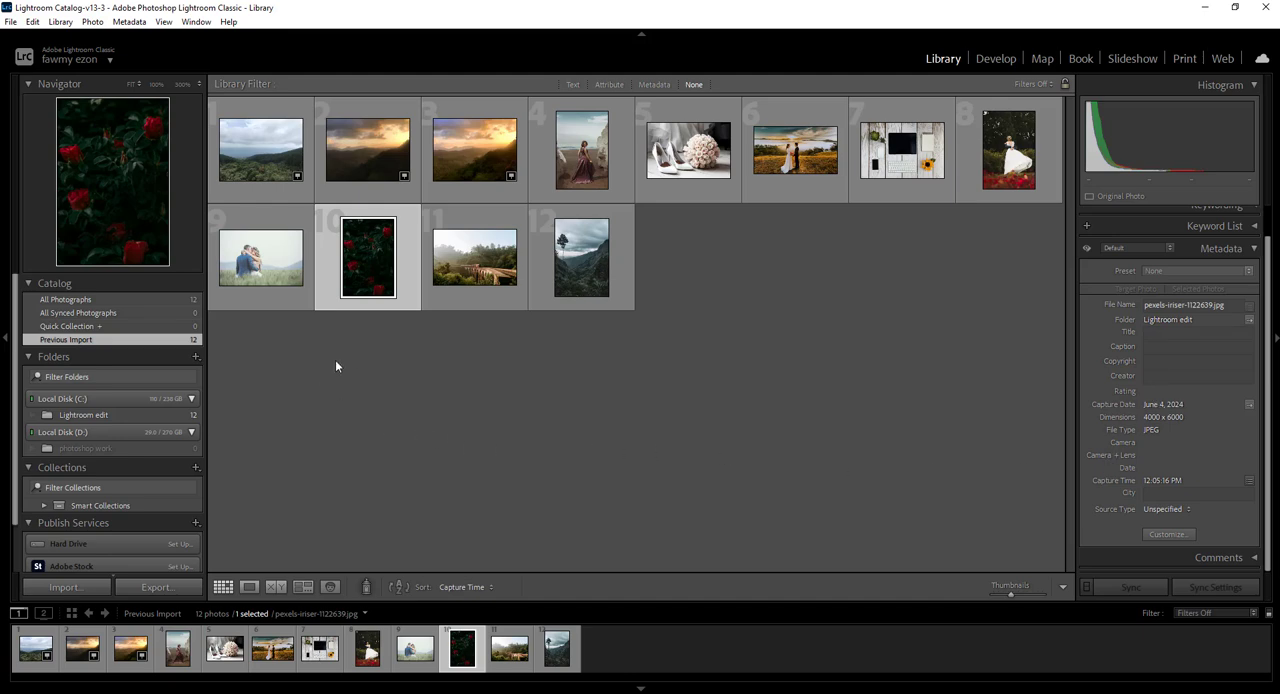
pyautogui.click(261, 148)
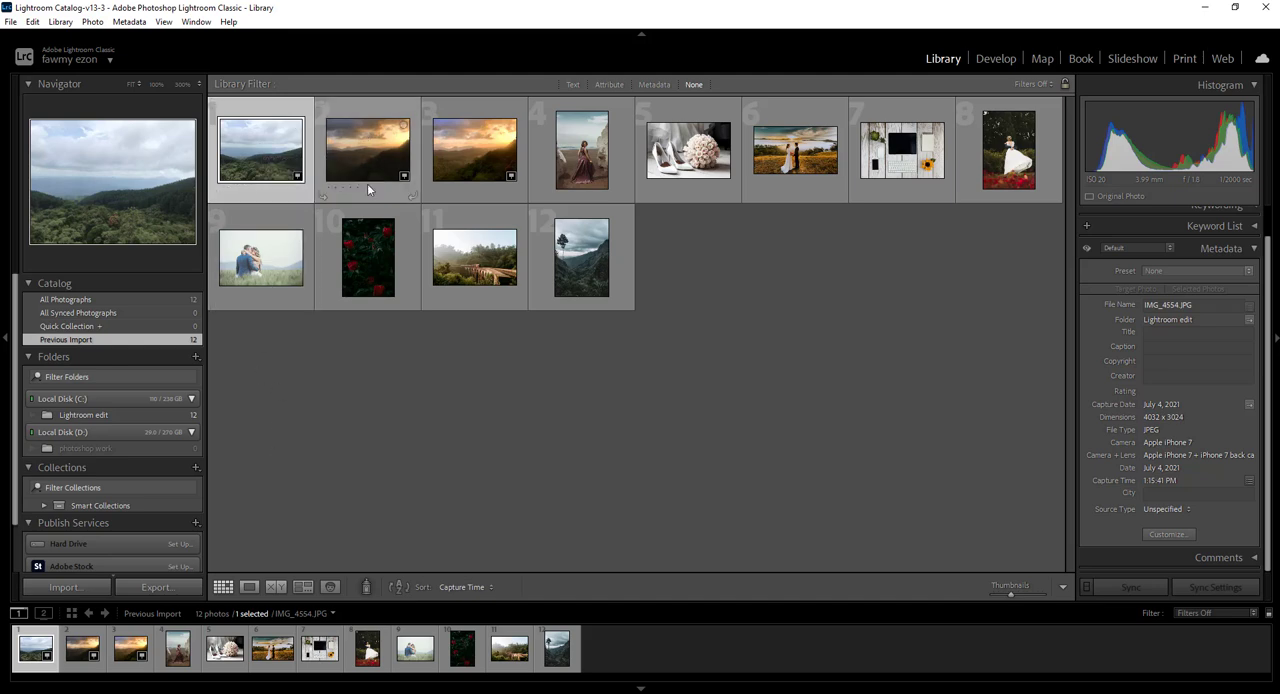
# View IMG_4554 enlarged in Loupe view, followed by the beach dress, wedding couple, bridal shoes and IMG_E2751 photos
pyautogui.doubleClick(255, 157)
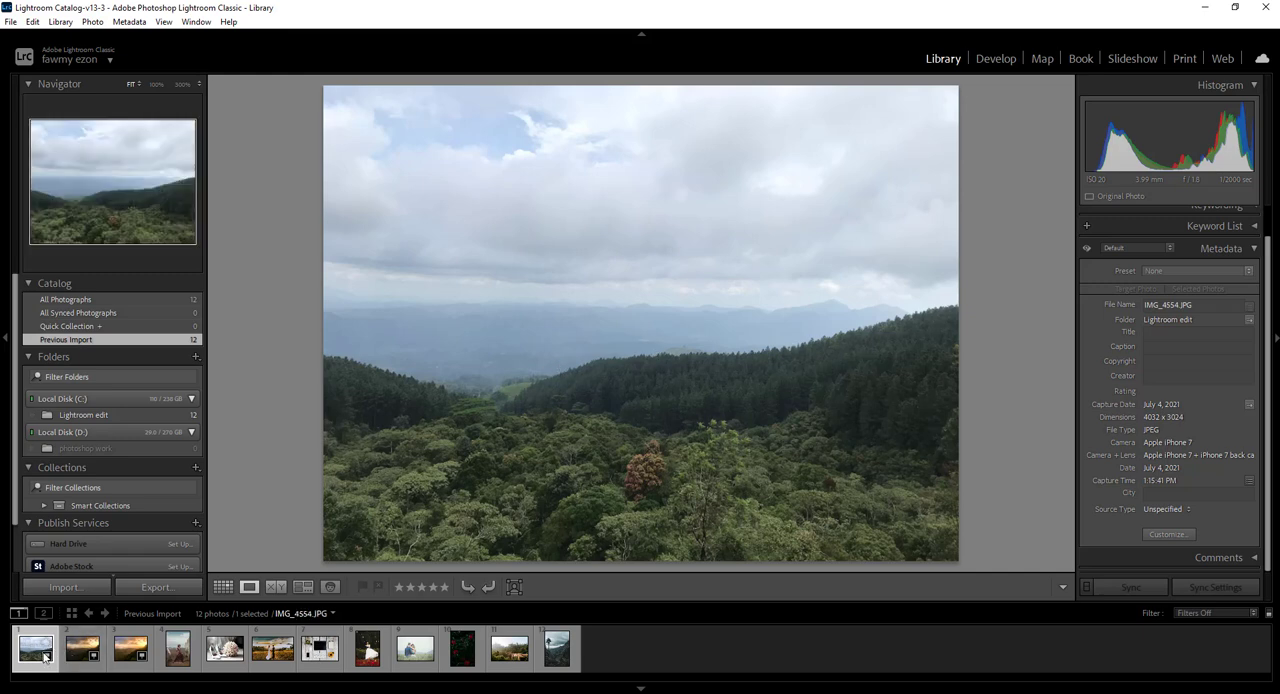
pyautogui.click(178, 651)
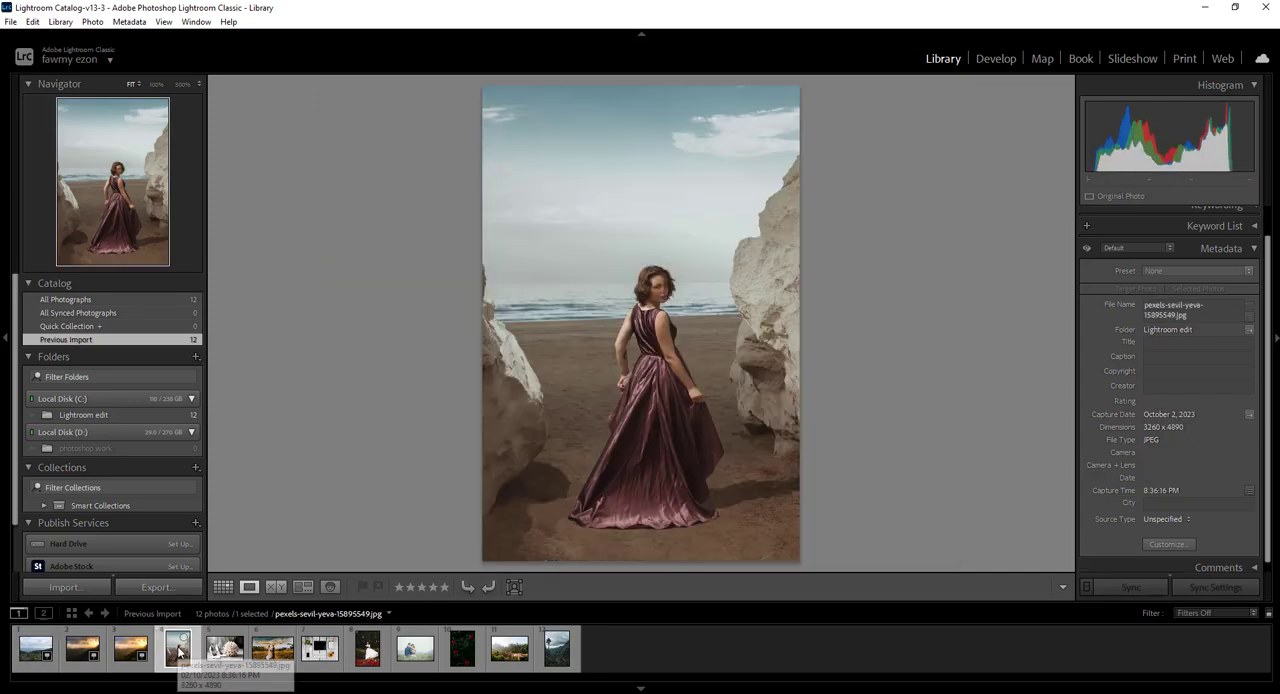
pyautogui.click(272, 650)
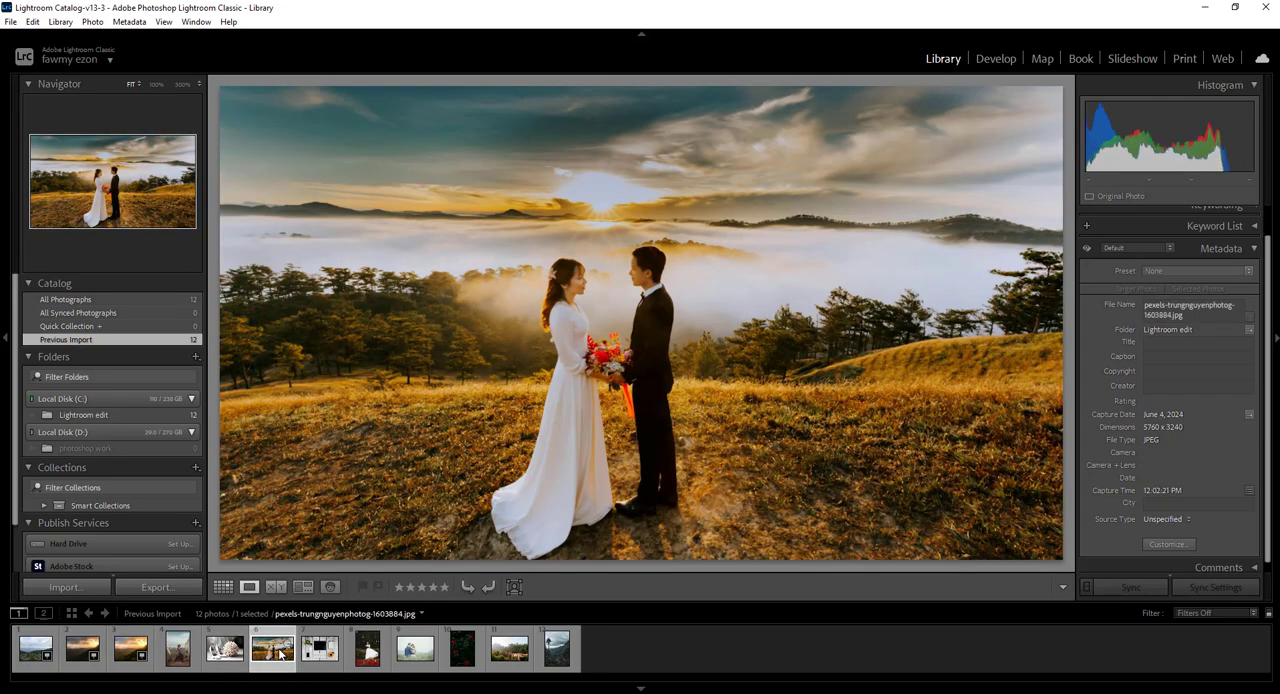
pyautogui.click(415, 650)
pyautogui.click(229, 652)
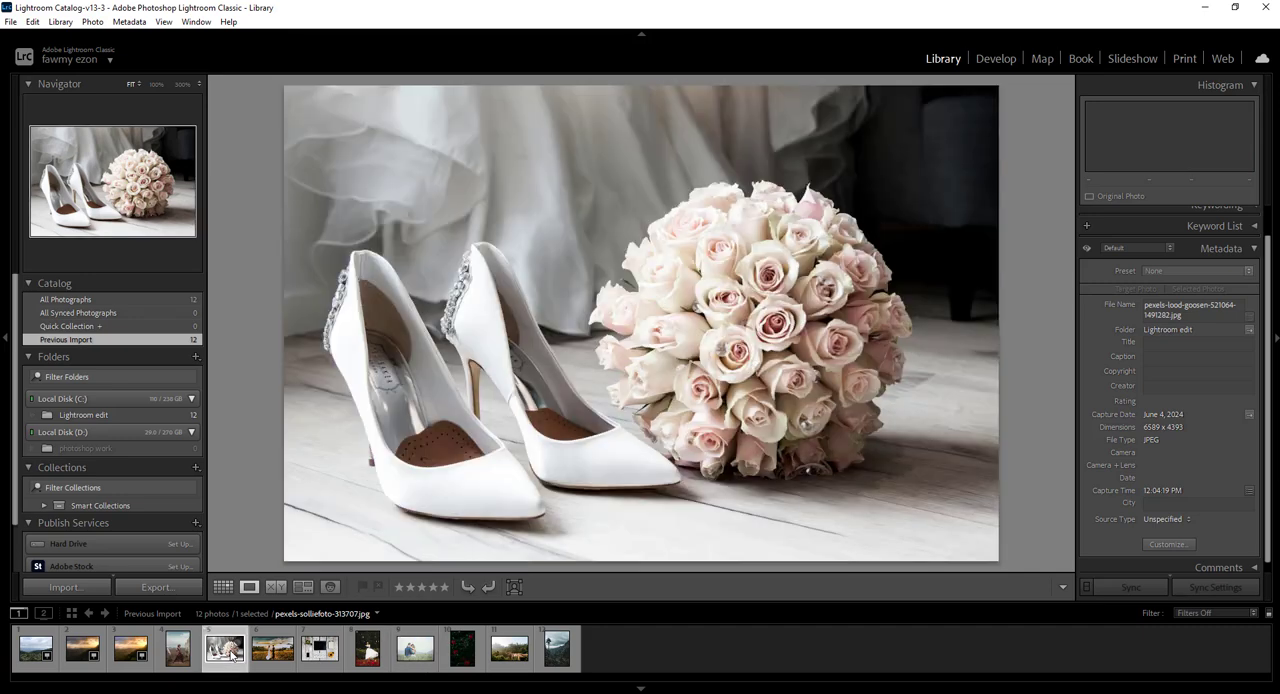
pyautogui.click(130, 652)
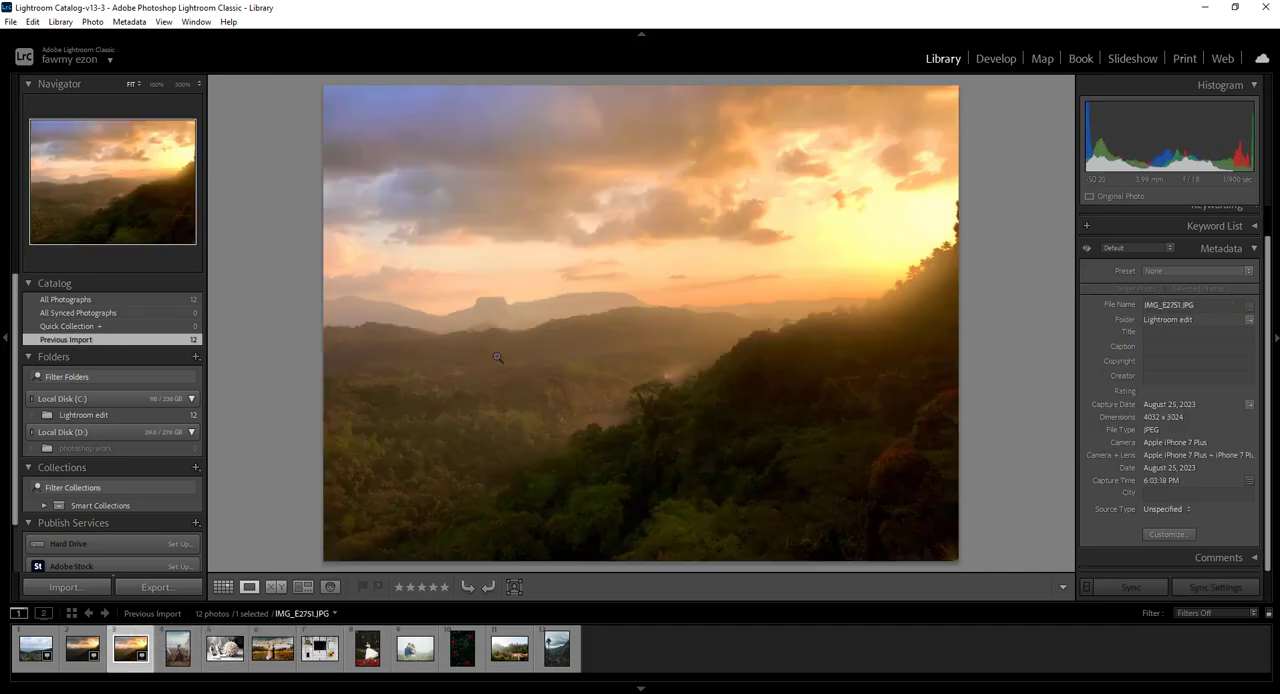
# Compare Grid view and Loupe view by switching between them with IMG_E2751 selected
pyautogui.click(223, 588)
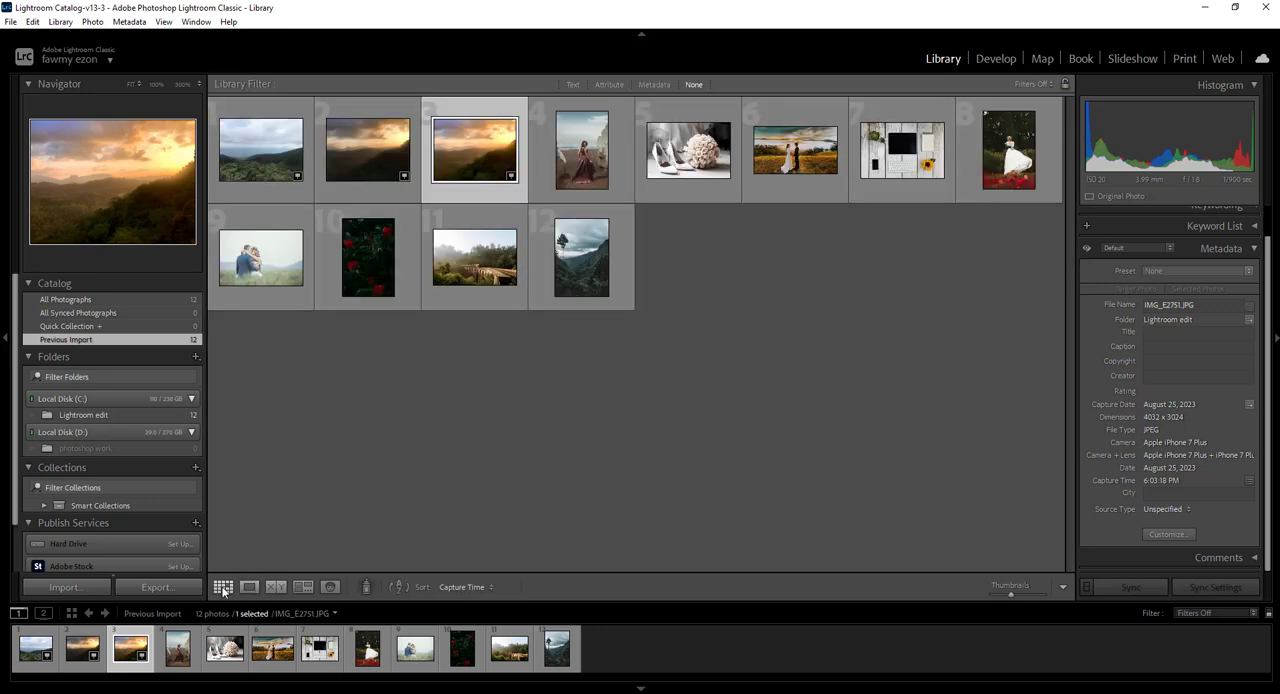
pyautogui.click(248, 587)
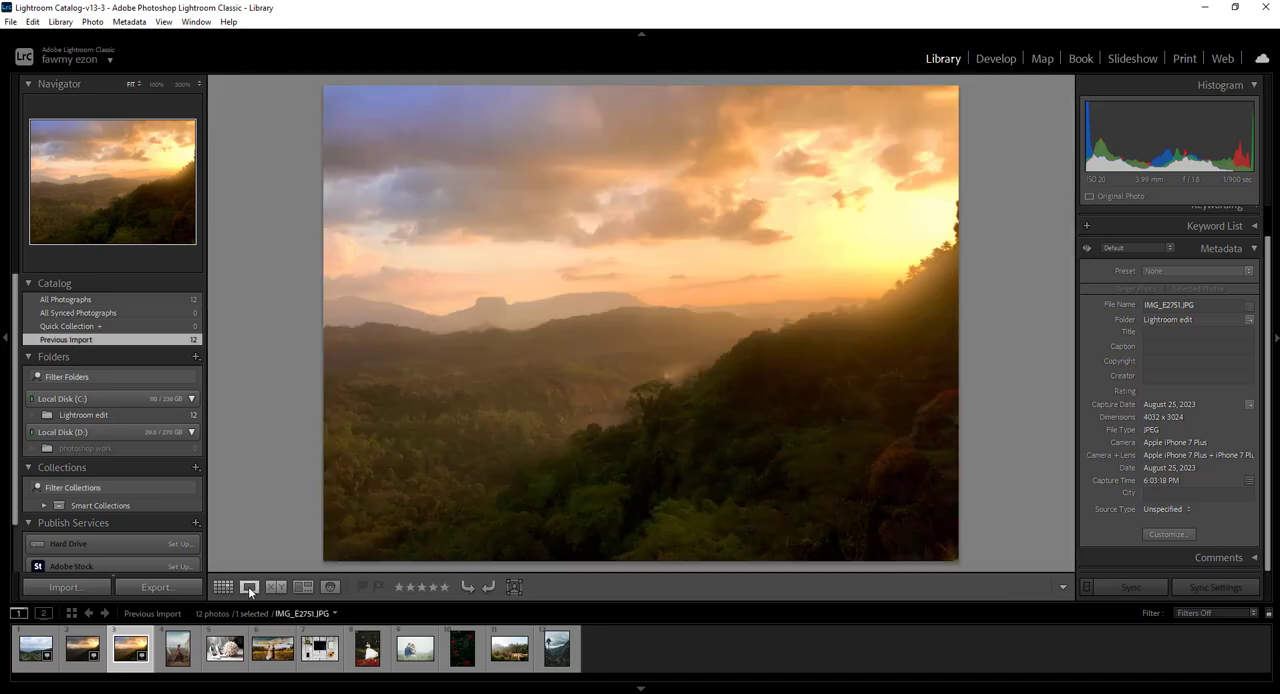
pyautogui.click(224, 588)
pyautogui.click(246, 587)
pyautogui.click(225, 588)
# Show the beach dress photo in Loupe view and zoom in on the woman's head and shoulders
pyautogui.click(251, 587)
pyautogui.click(176, 652)
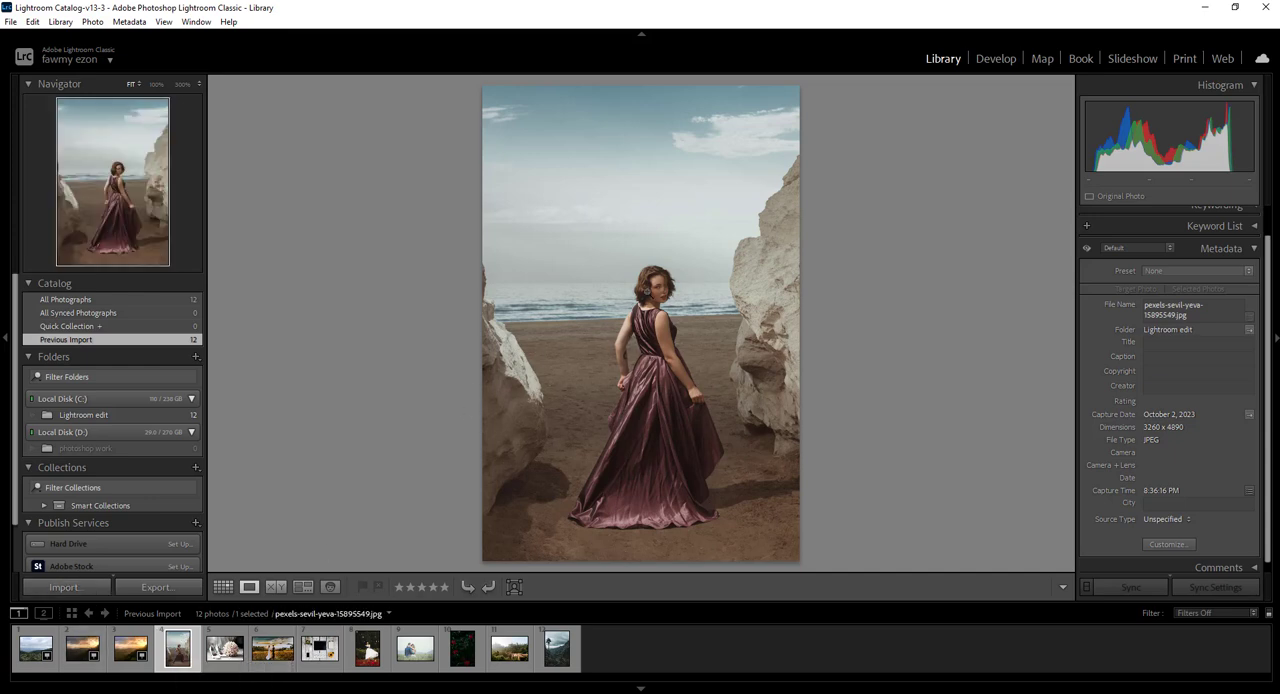
pyautogui.click(648, 302)
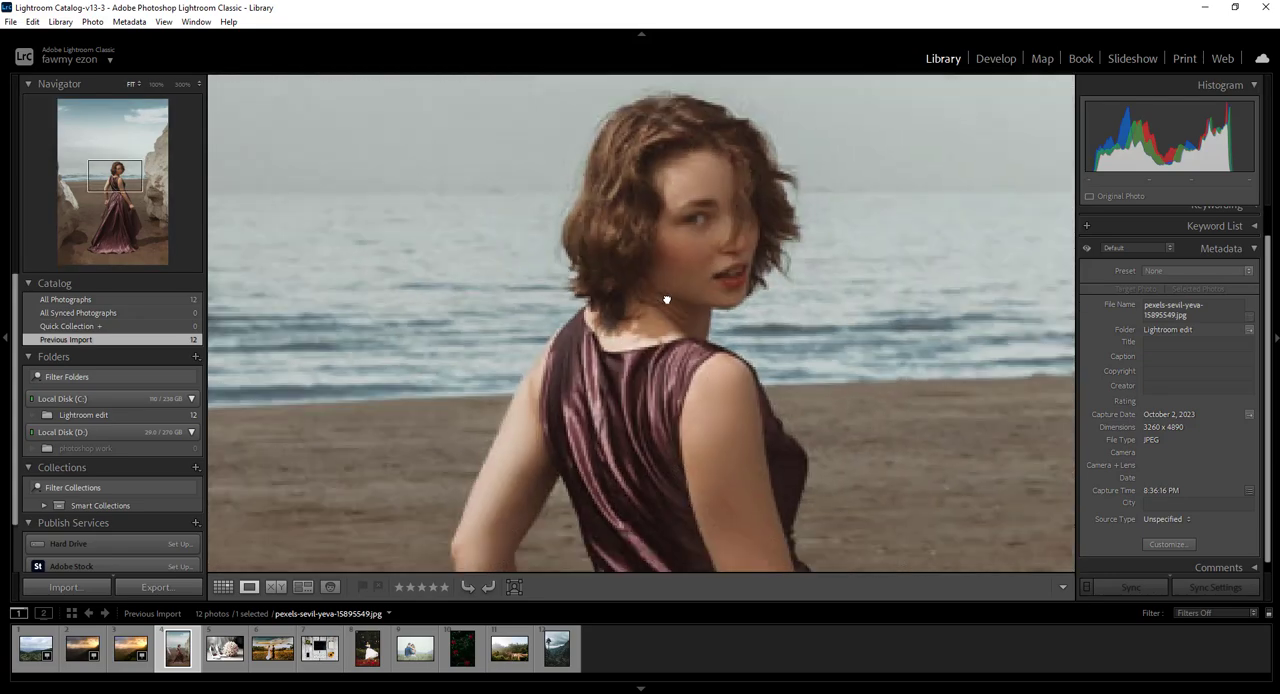
# Zoom in and out of the beach dress photo, inspecting the woman's face and dress at 100% magnification
pyautogui.click(666, 298)
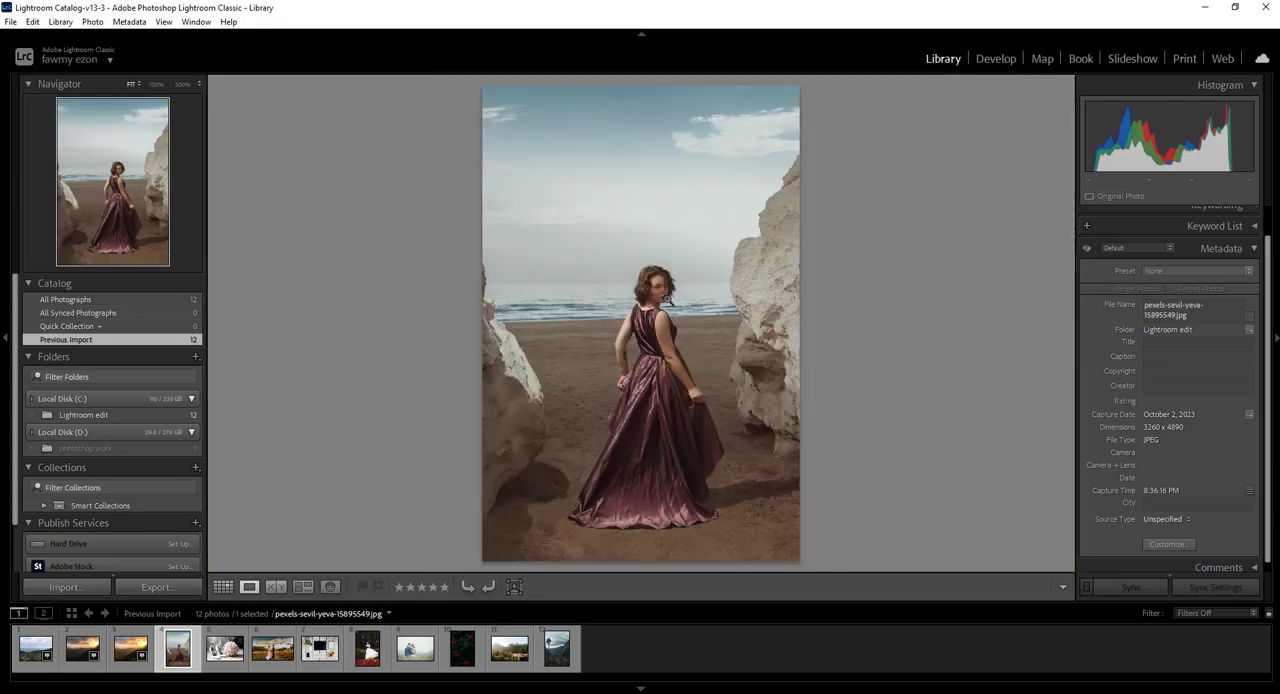
pyautogui.click(666, 298)
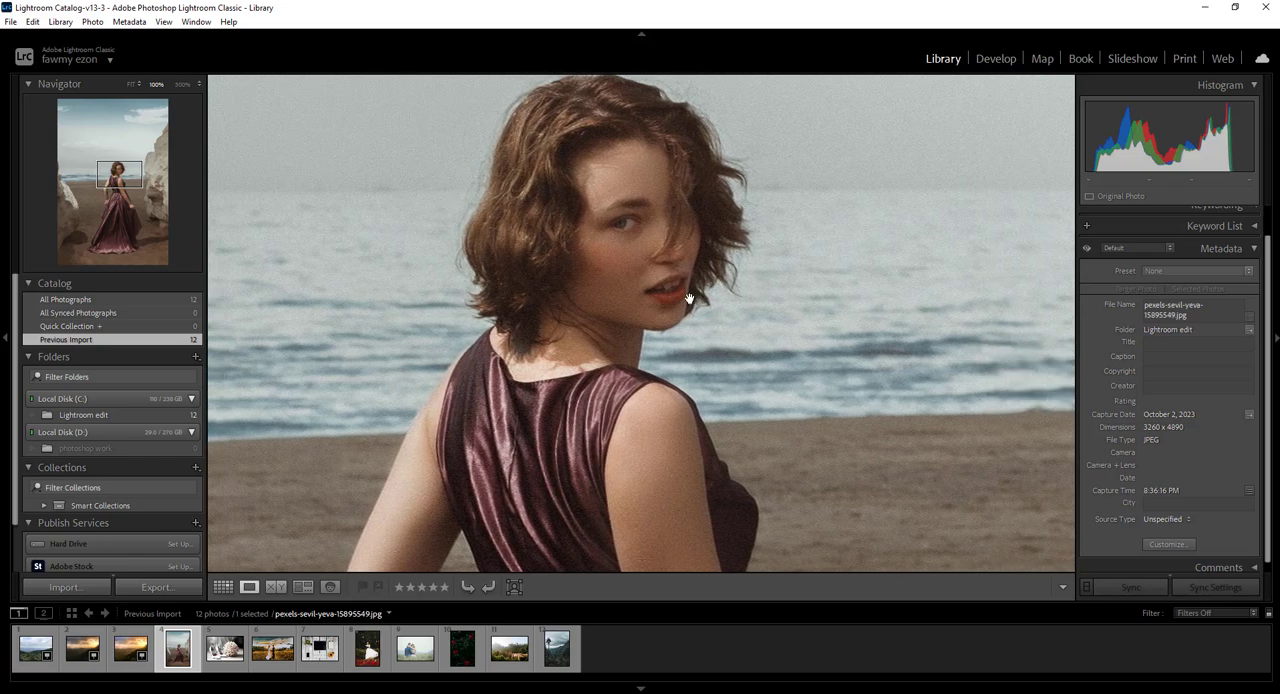
pyautogui.moveTo(688, 298); pyautogui.dragTo(485, 243)
pyautogui.click(553, 268)
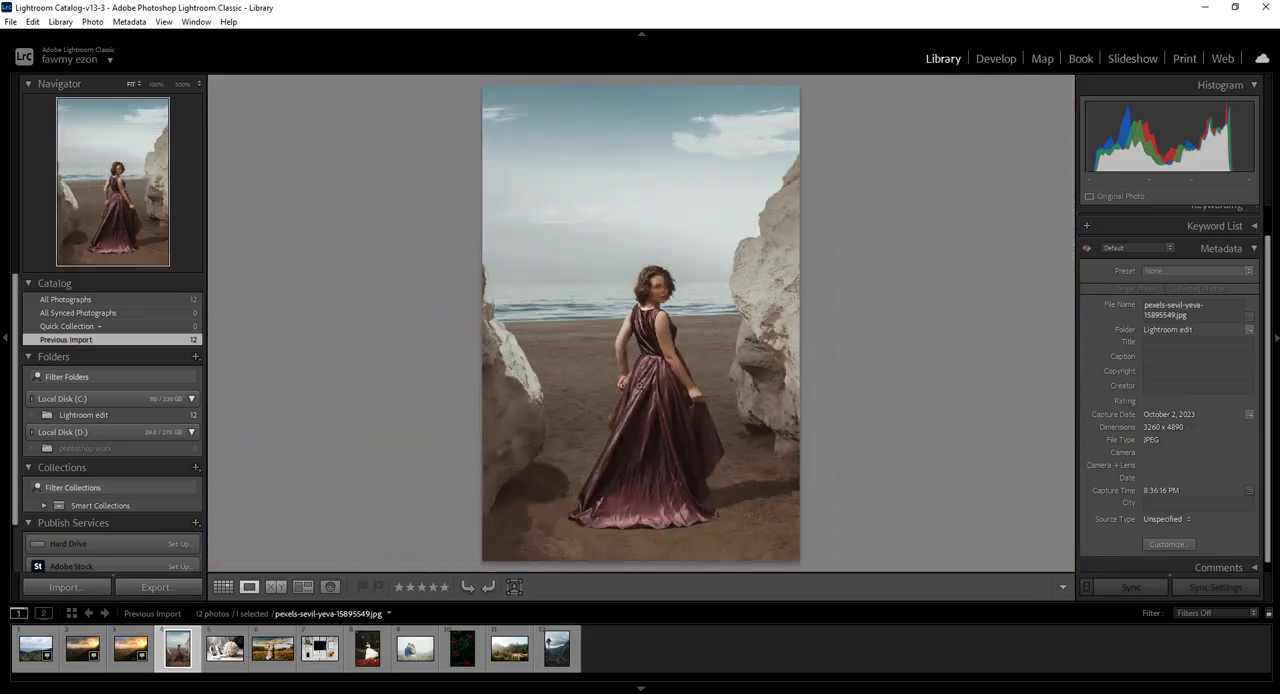
pyautogui.click(701, 355)
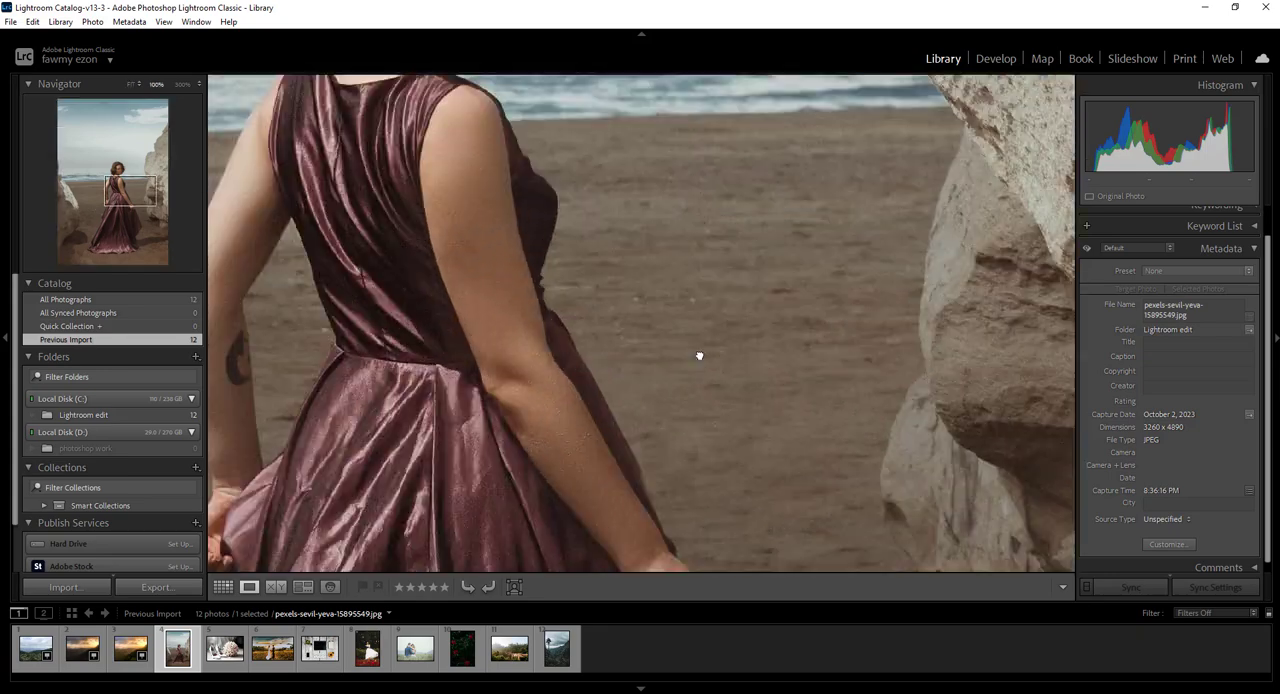
pyautogui.click(699, 355)
pyautogui.rightClick(678, 340)
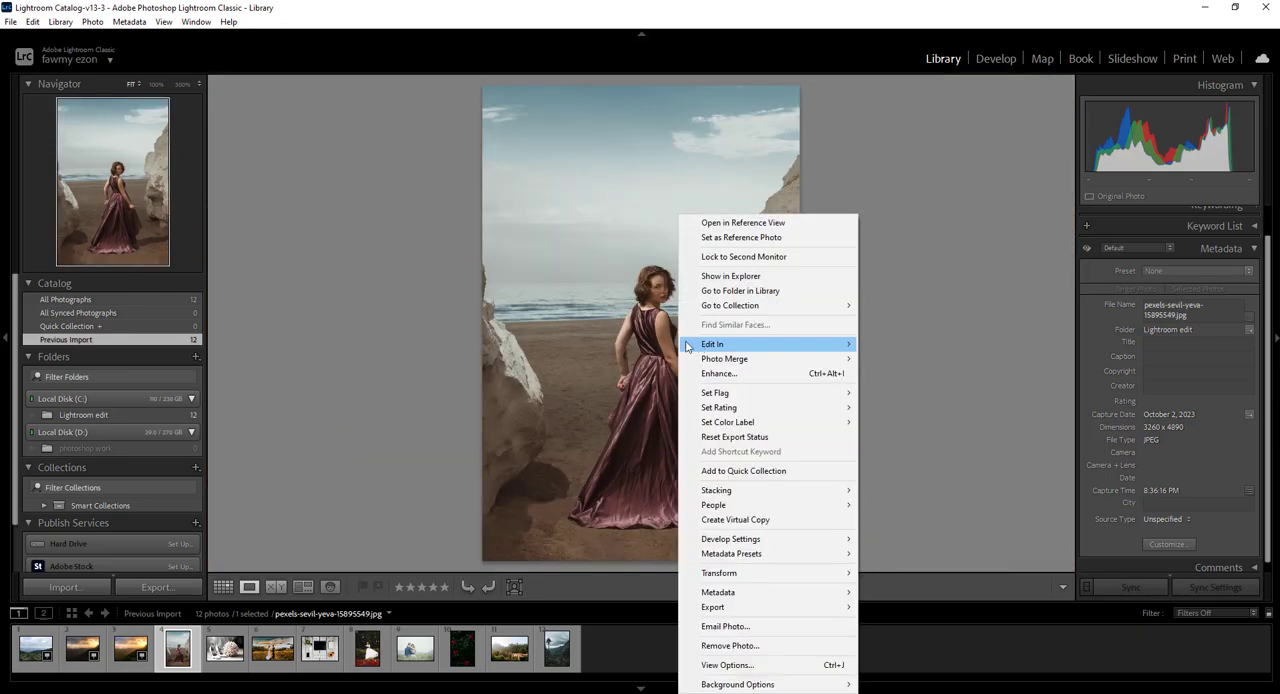
pyautogui.click(650, 346)
pyautogui.rightClick(638, 343)
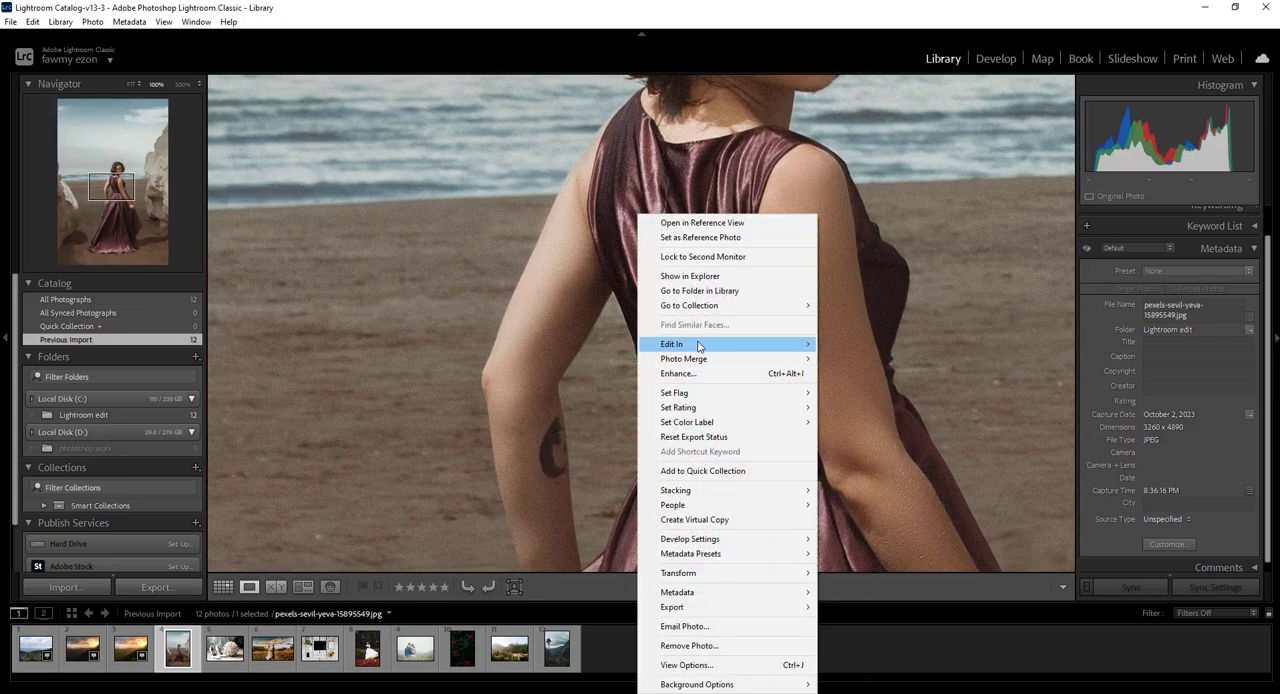
pyautogui.click(560, 340)
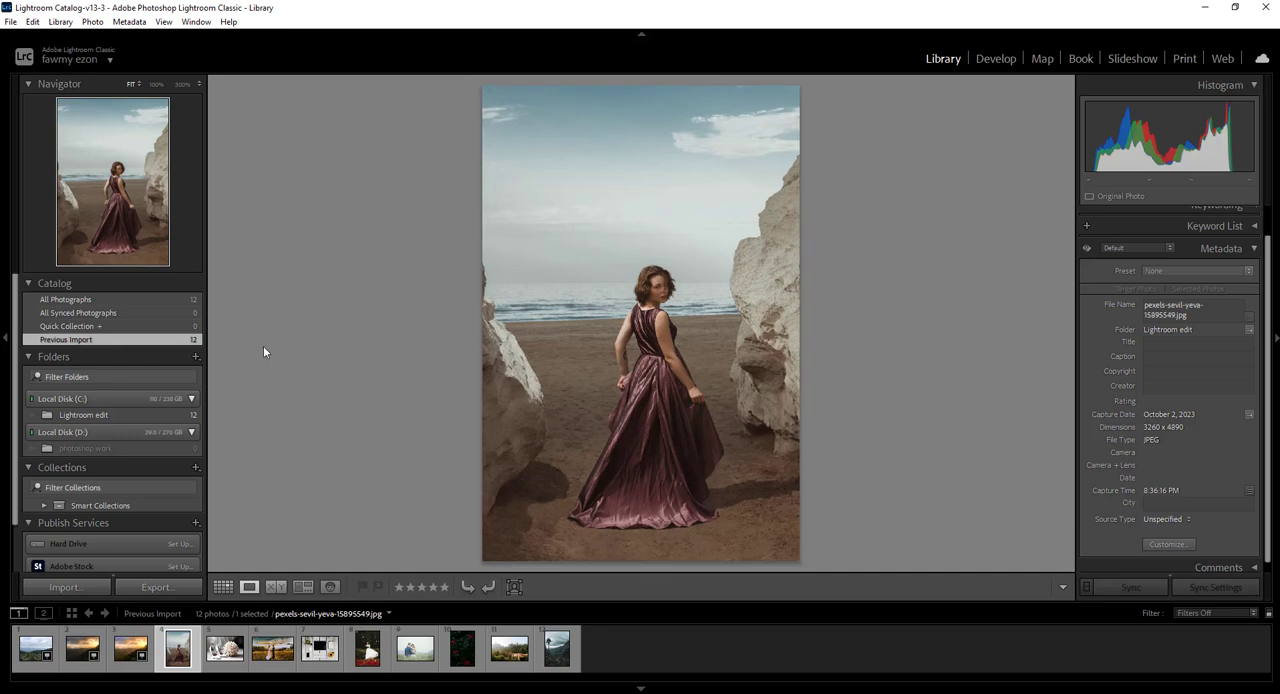
# Compare the couple embracing in the grass field side by side with the bride among red flowers in Compare view
pyautogui.click(276, 587)
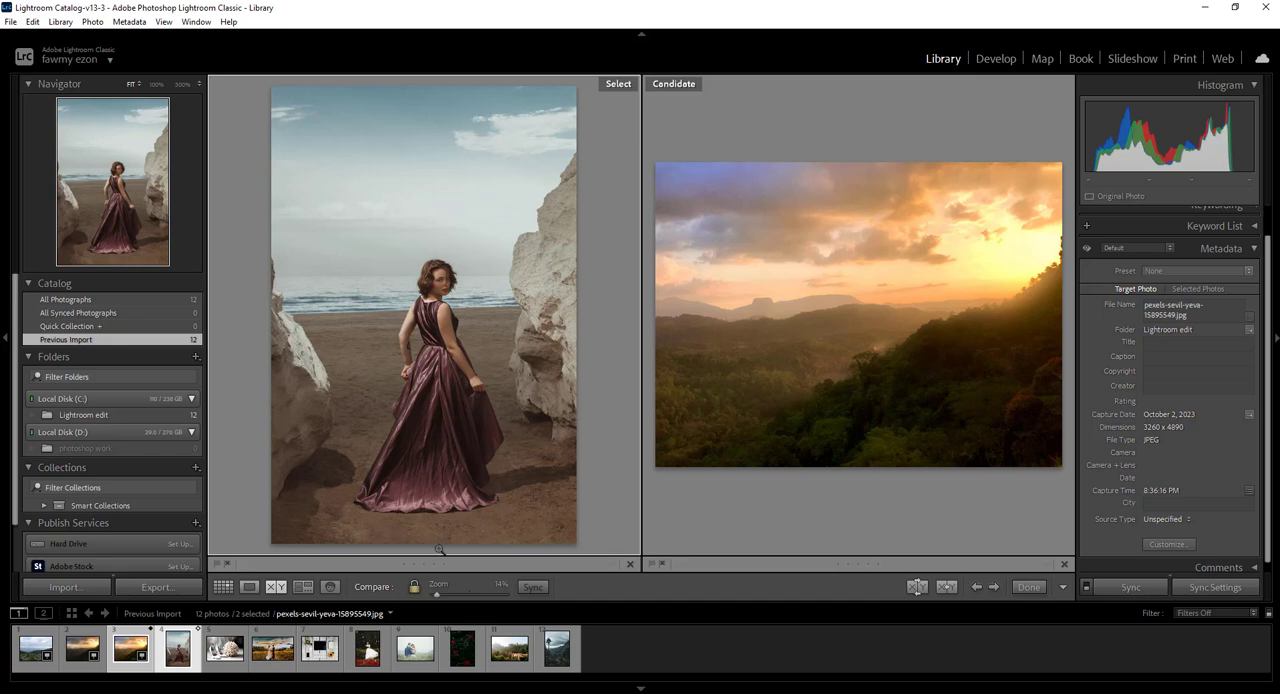
pyautogui.click(369, 650)
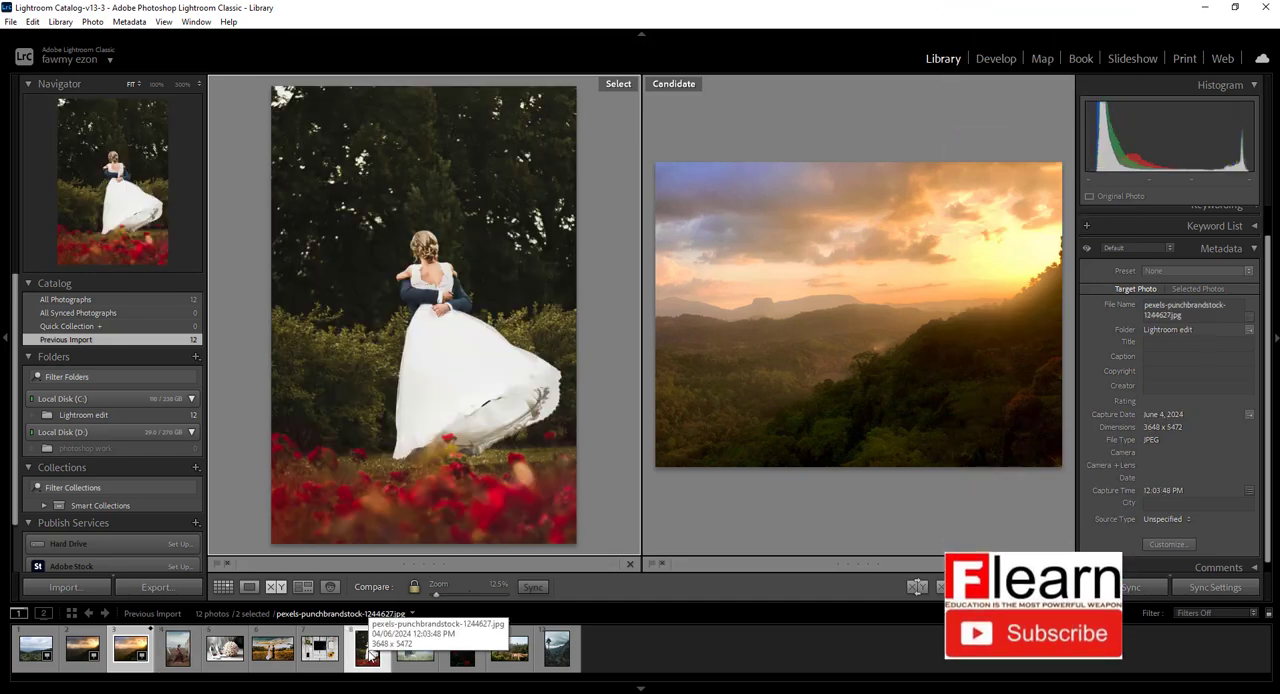
pyautogui.click(673, 86)
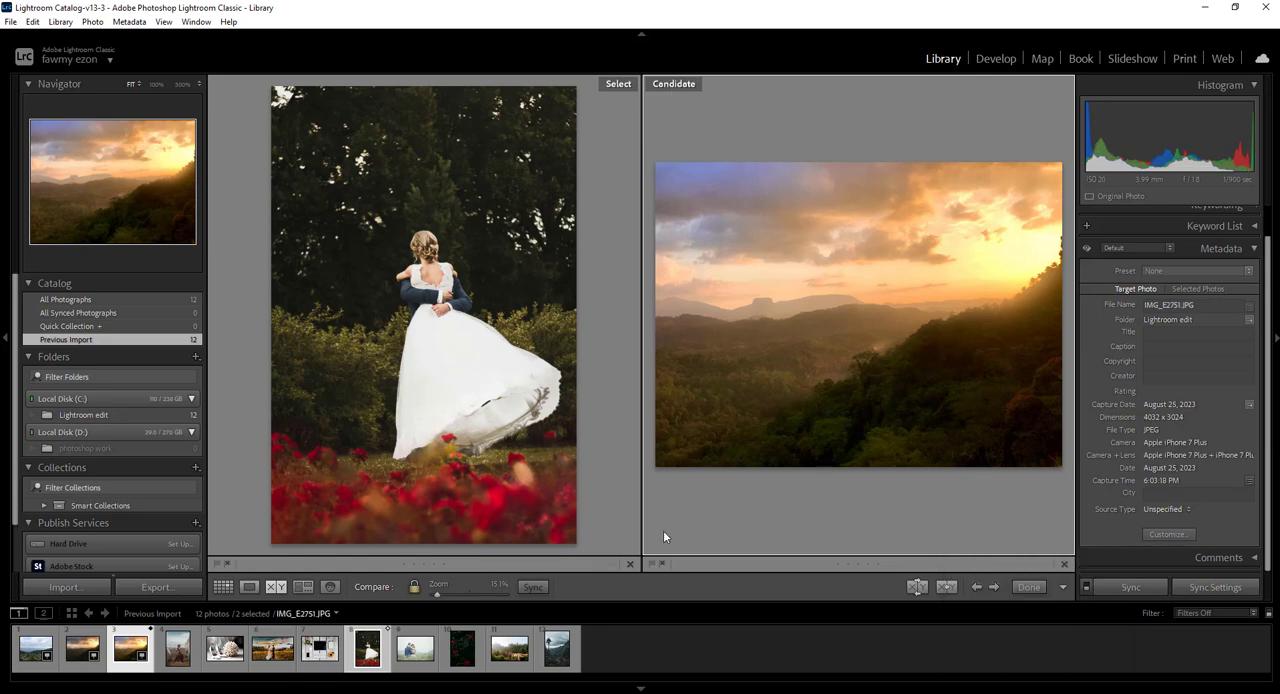
pyautogui.click(415, 652)
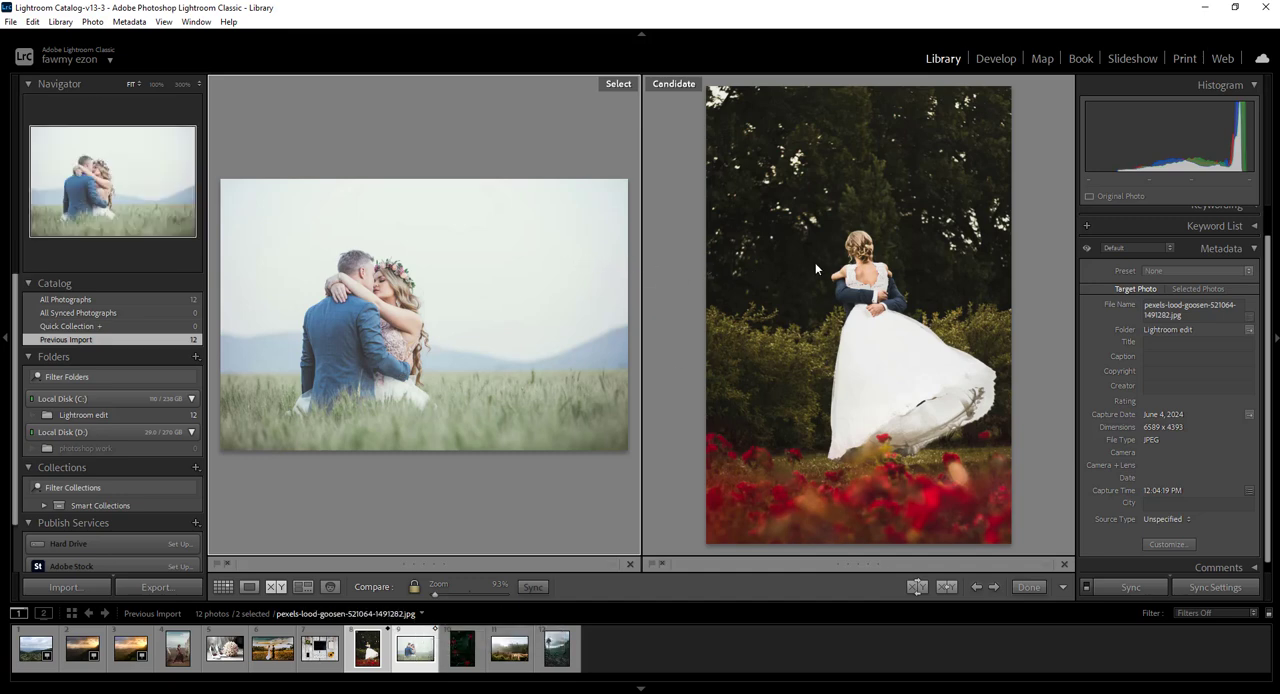
pyautogui.click(668, 84)
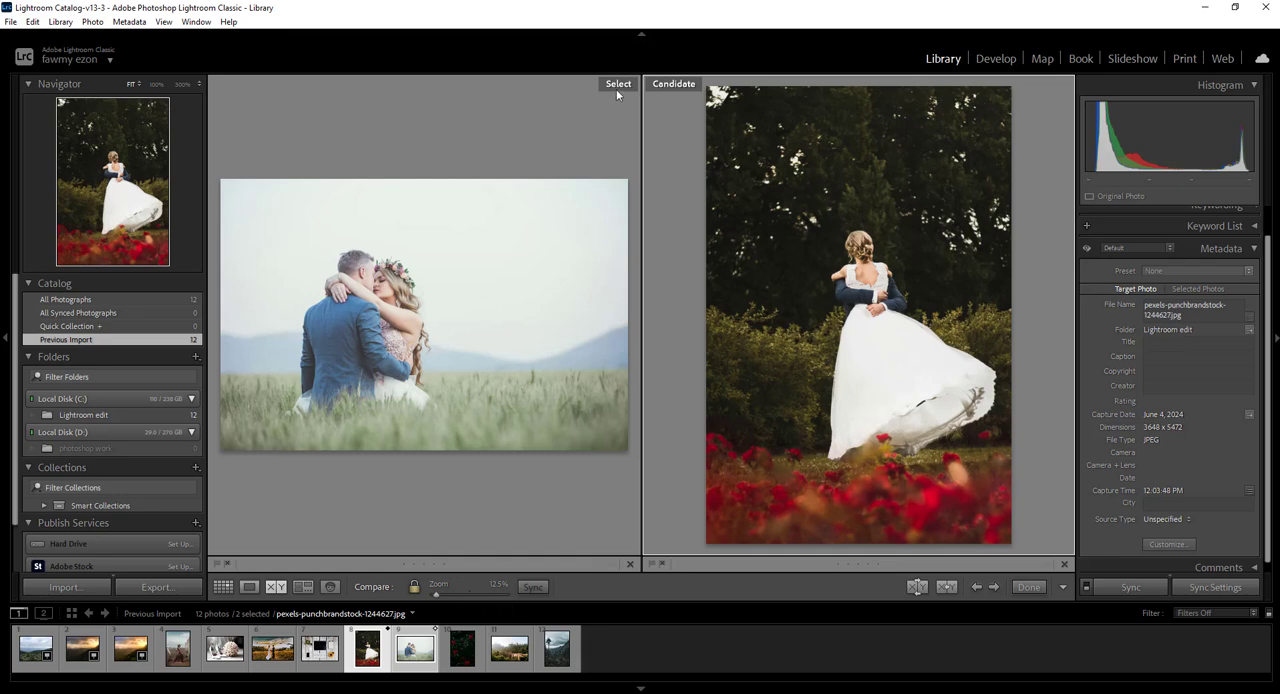
pyautogui.click(616, 86)
pyautogui.click(714, 88)
# Show the two selected wedding photos in Survey view and switch between Grid view and Loupe view
pyautogui.click(301, 588)
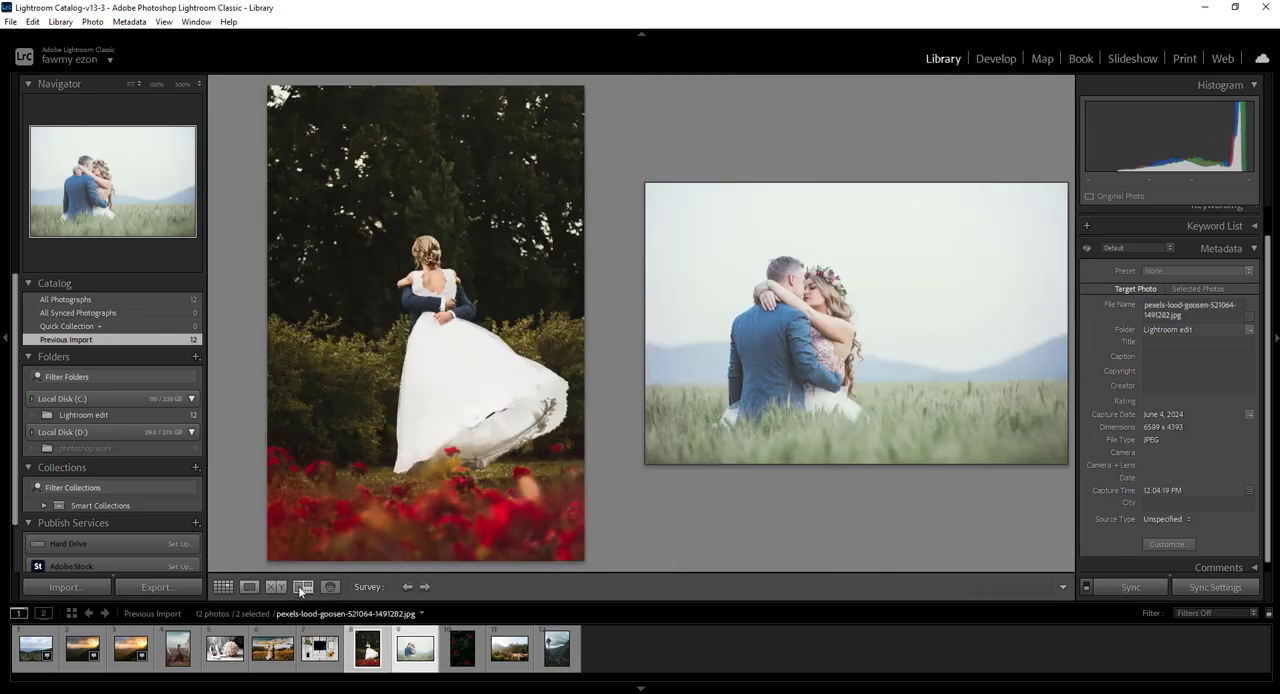
pyautogui.click(223, 587)
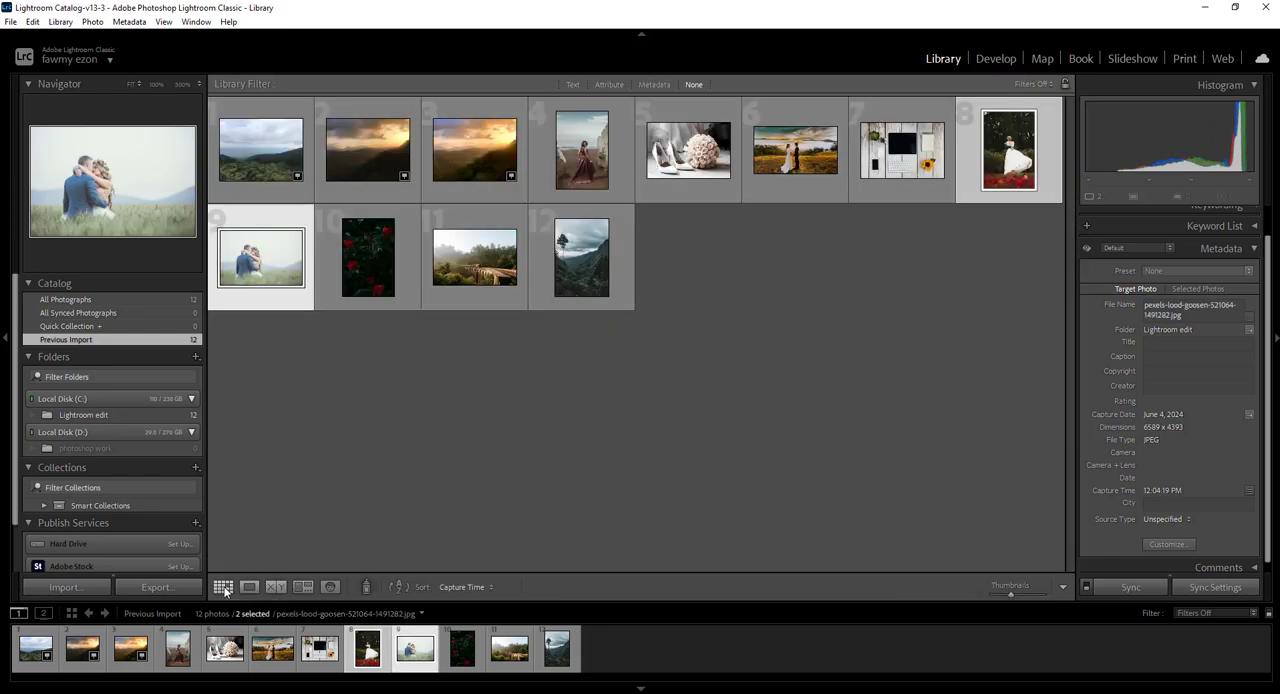
pyautogui.click(249, 587)
pyautogui.click(227, 590)
pyautogui.click(246, 588)
pyautogui.click(234, 588)
pyautogui.click(247, 589)
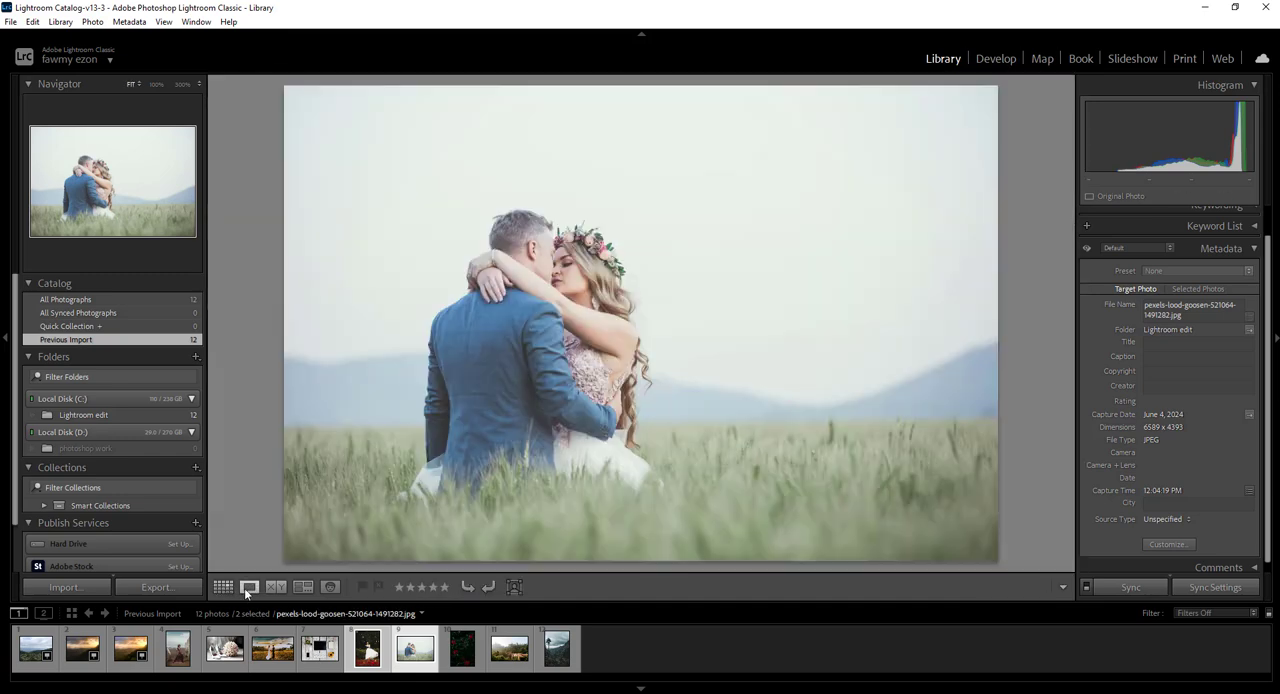
# View the sunset wedding couple in Loupe view and open IMG_2751 in the Develop module
pyautogui.click(278, 652)
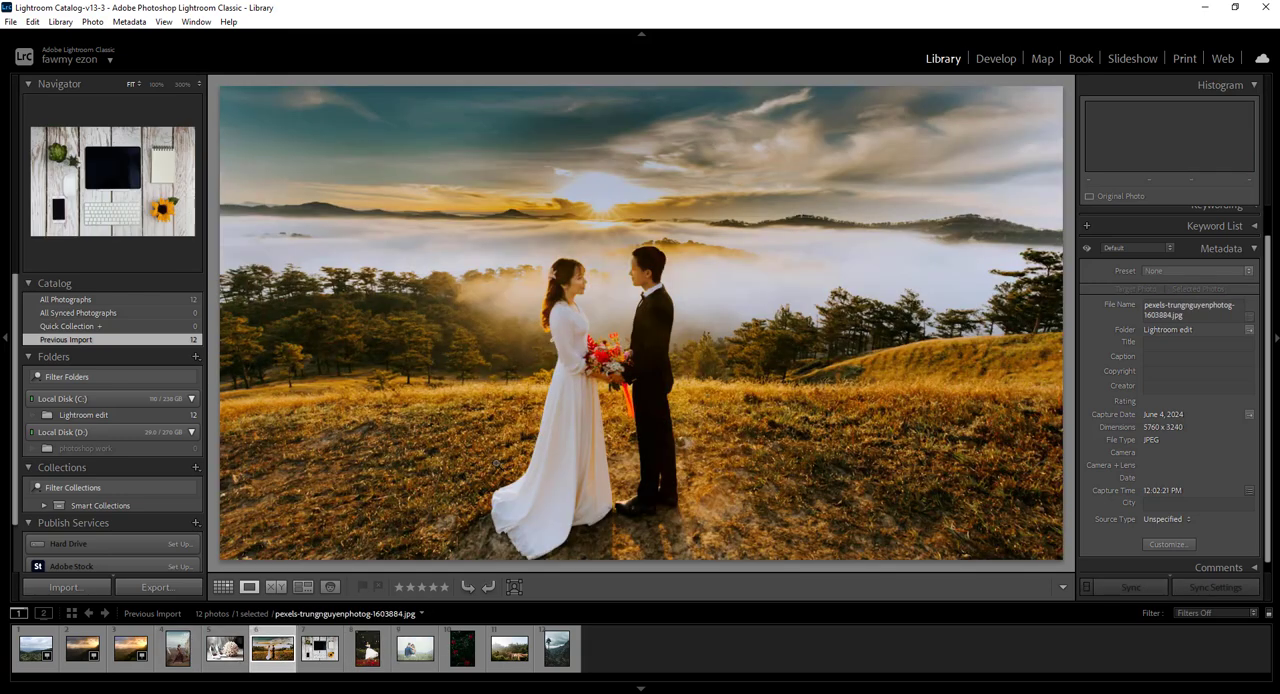
pyautogui.click(90, 657)
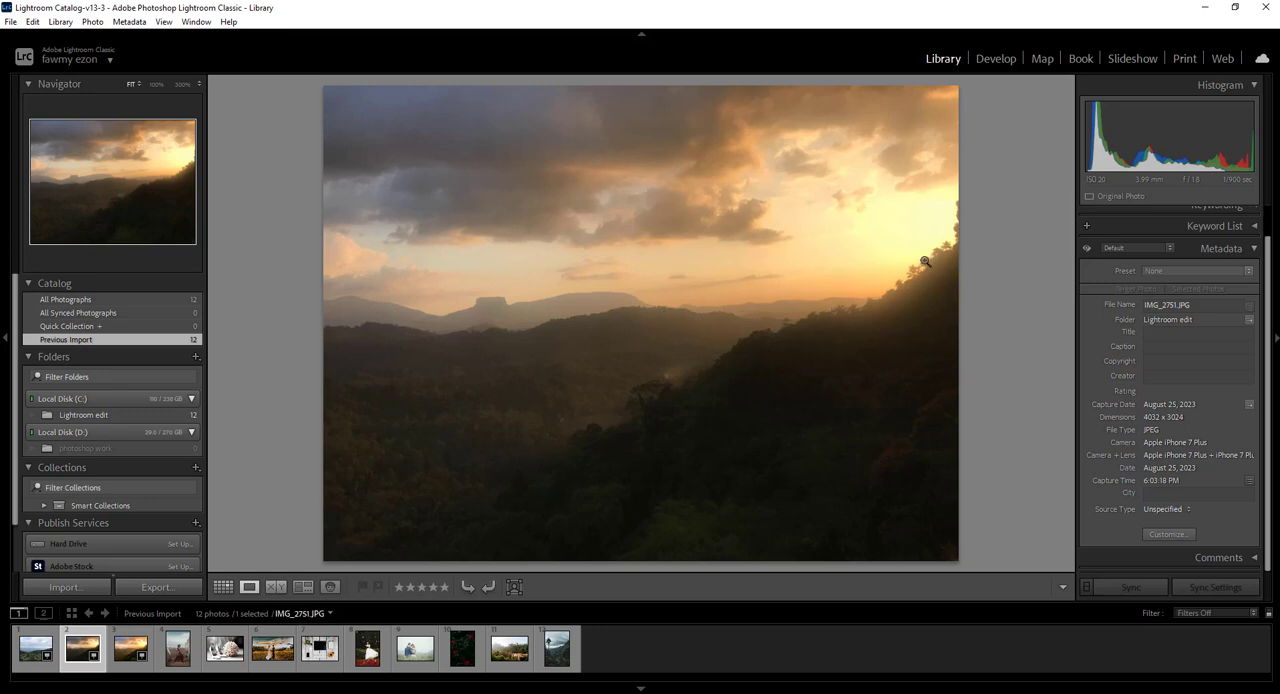
pyautogui.click(996, 59)
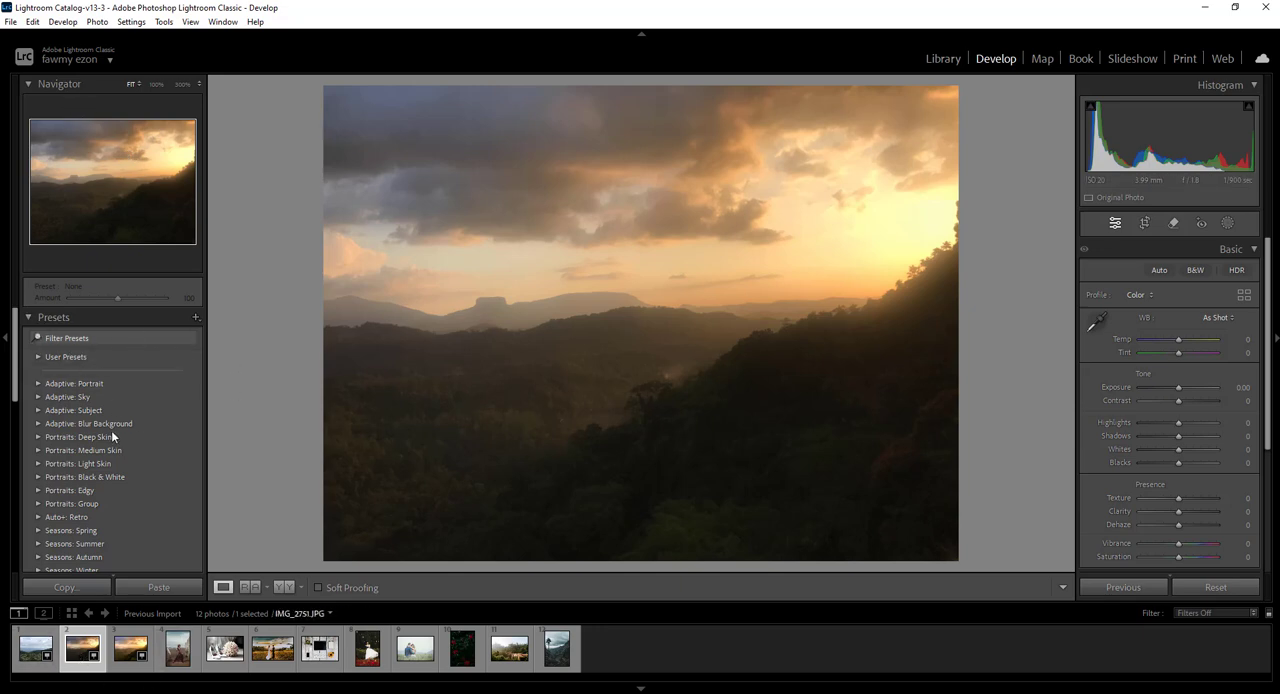
# Examine the preset groups and the adjustment panels of the Develop module, collapsing and expanding the Basic section
pyautogui.scroll(-10, 154, 467)
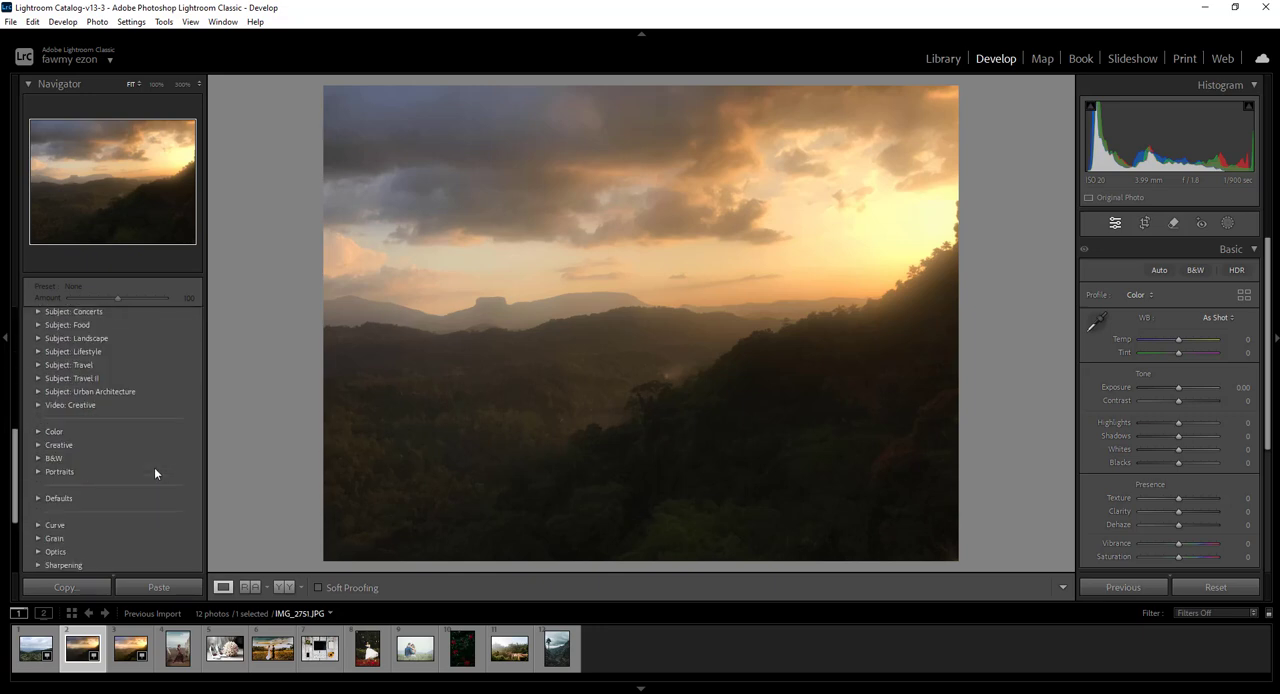
pyautogui.scroll(10, 154, 467)
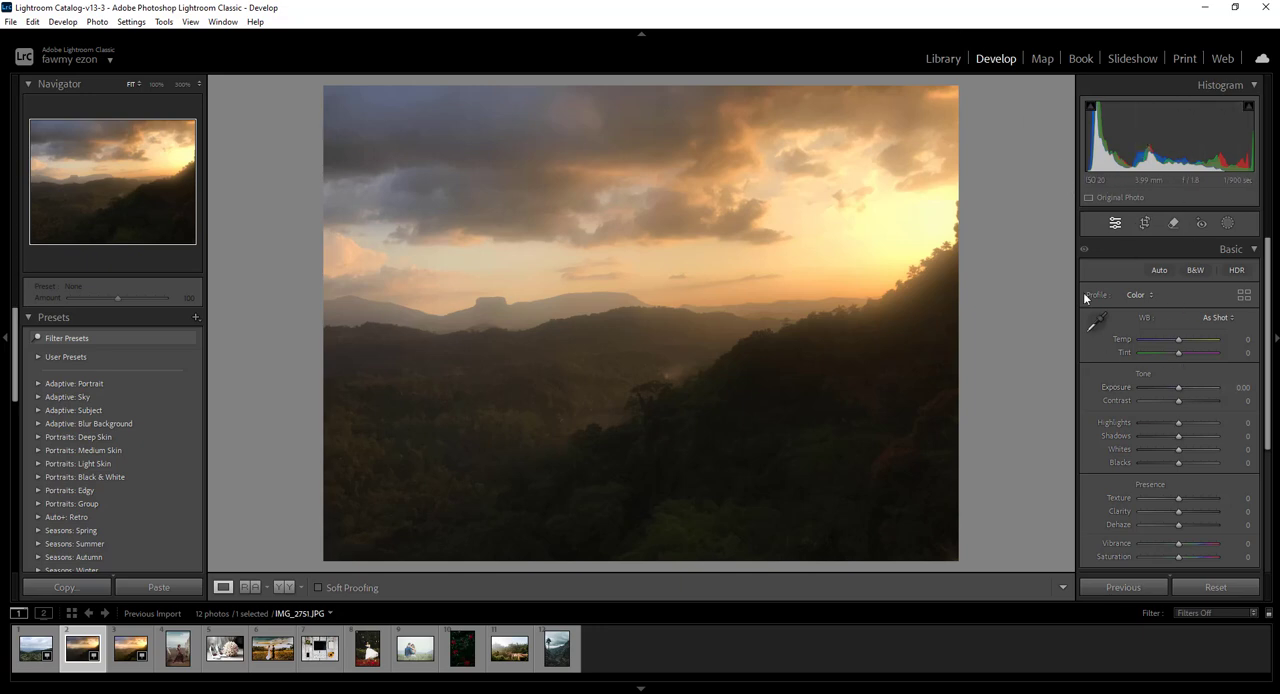
pyautogui.scroll(-5, 1180, 353)
pyautogui.scroll(5, 1183, 391)
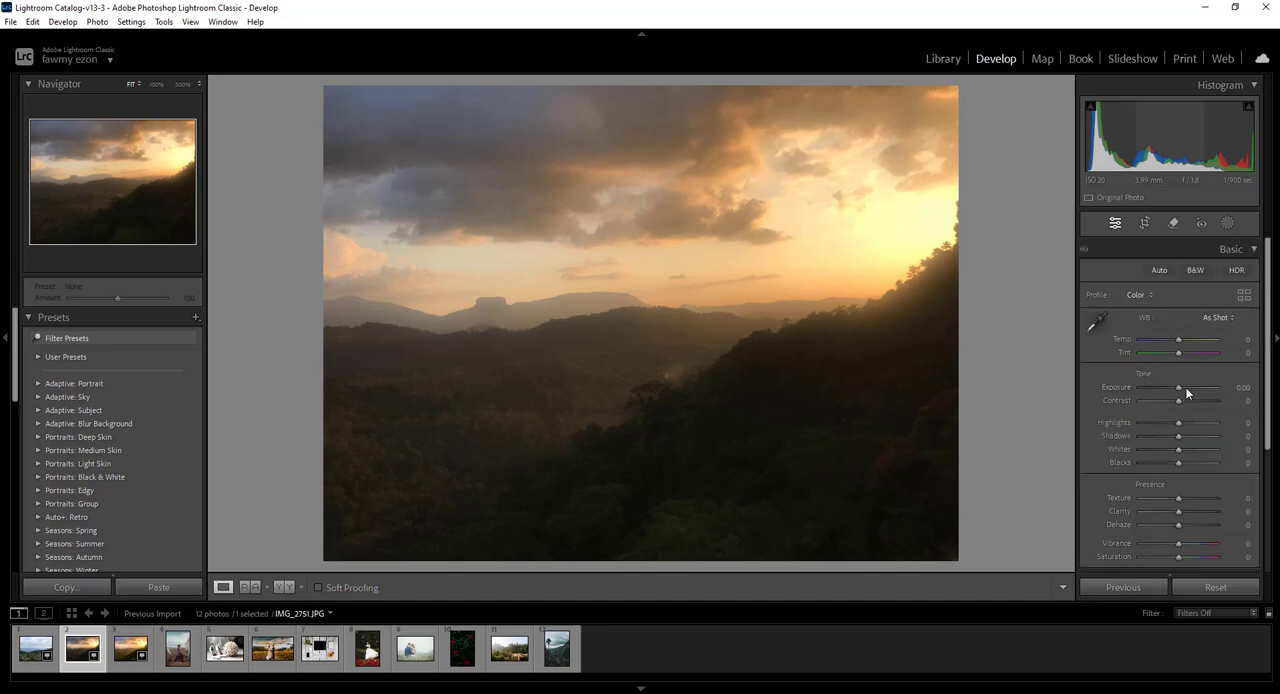
pyautogui.click(1252, 250)
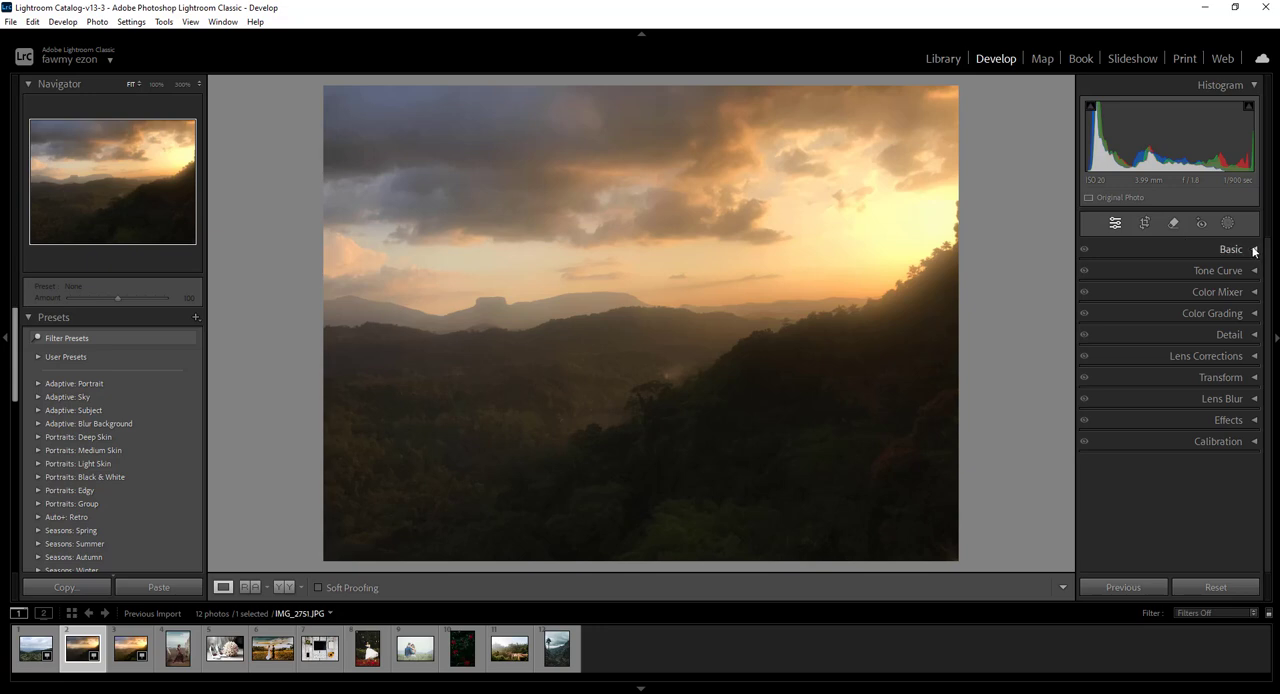
pyautogui.click(1254, 250)
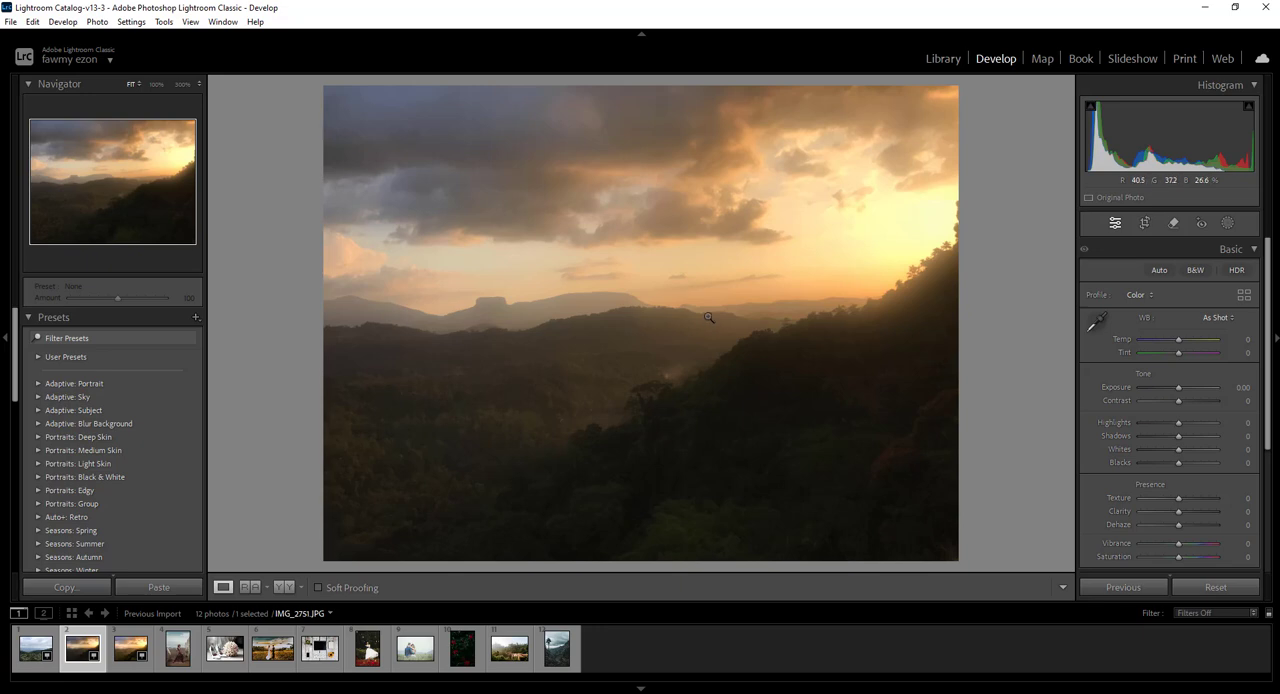
# View the railway bridge photo and IMG_E2751 in the Develop module, returning to the darker IMG_2751
pyautogui.click(511, 650)
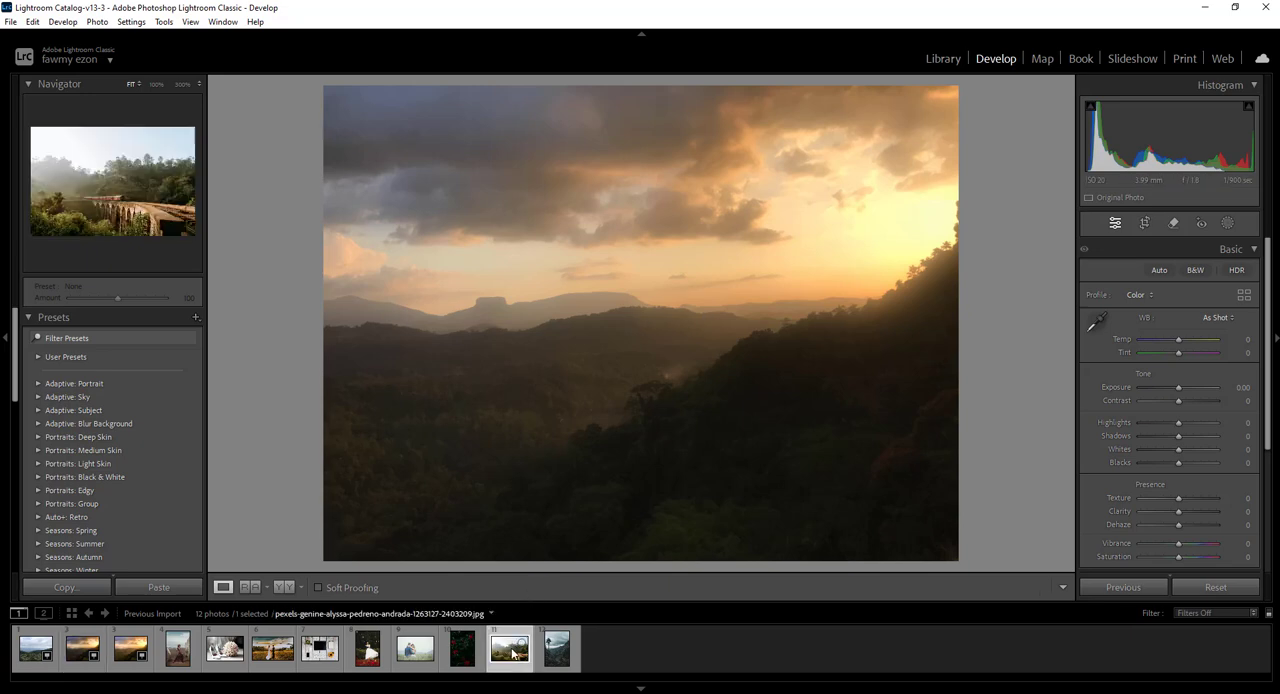
pyautogui.click(132, 648)
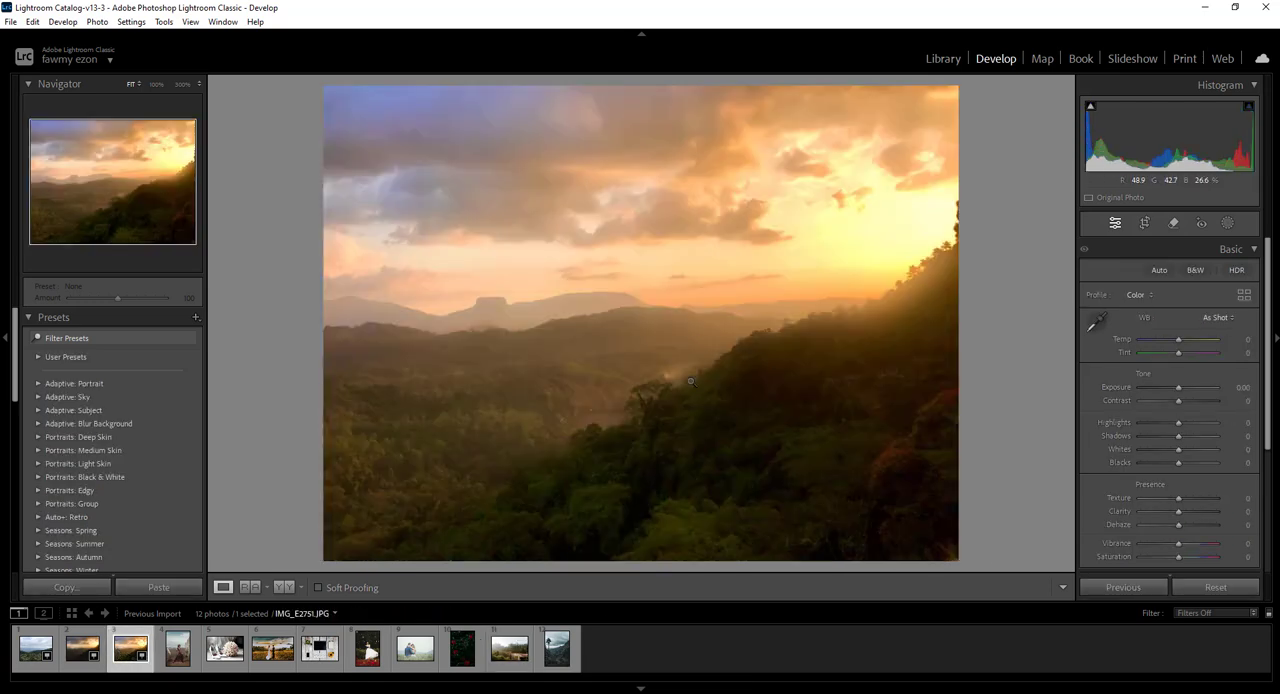
pyautogui.press('Left')
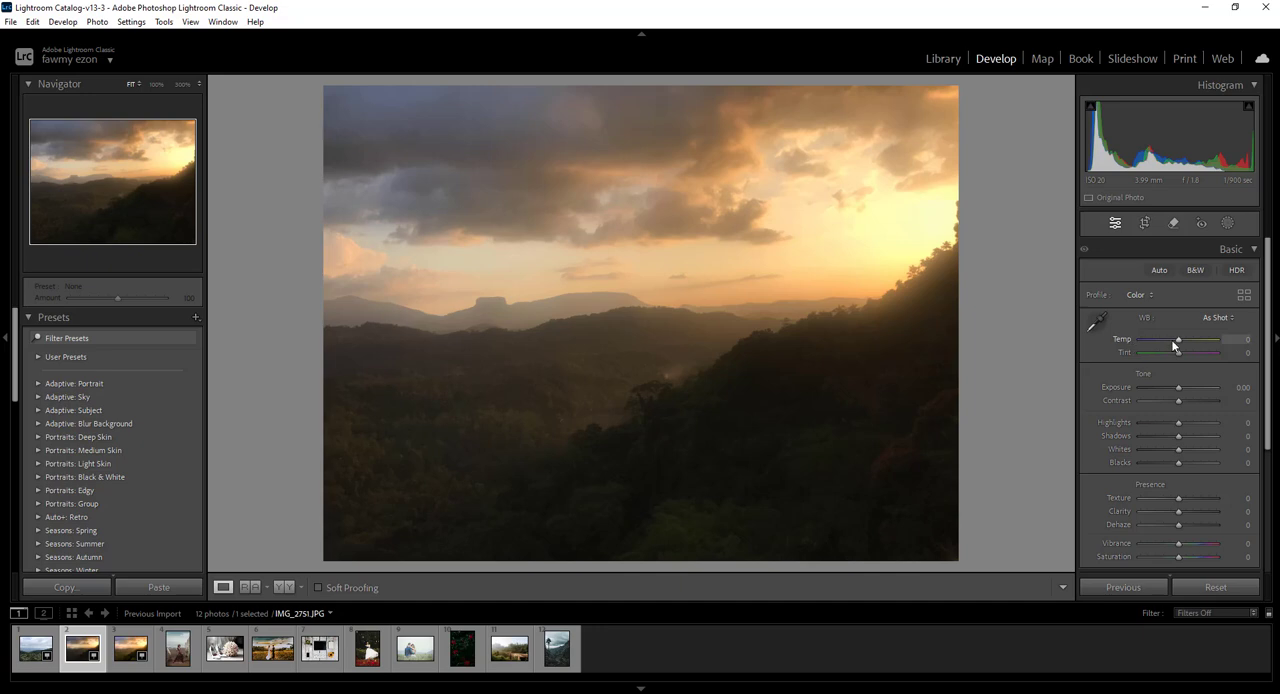
# Try cooler white balance settings on IMG_2751, bringing Temp to -14
pyautogui.moveTo(1178, 340)
pyautogui.mouseDown()
pyautogui.moveTo(1205, 339)
pyautogui.moveTo(1120, 343)
pyautogui.moveTo(1189, 343)
pyautogui.moveTo(1172, 343)
pyautogui.mouseUp()
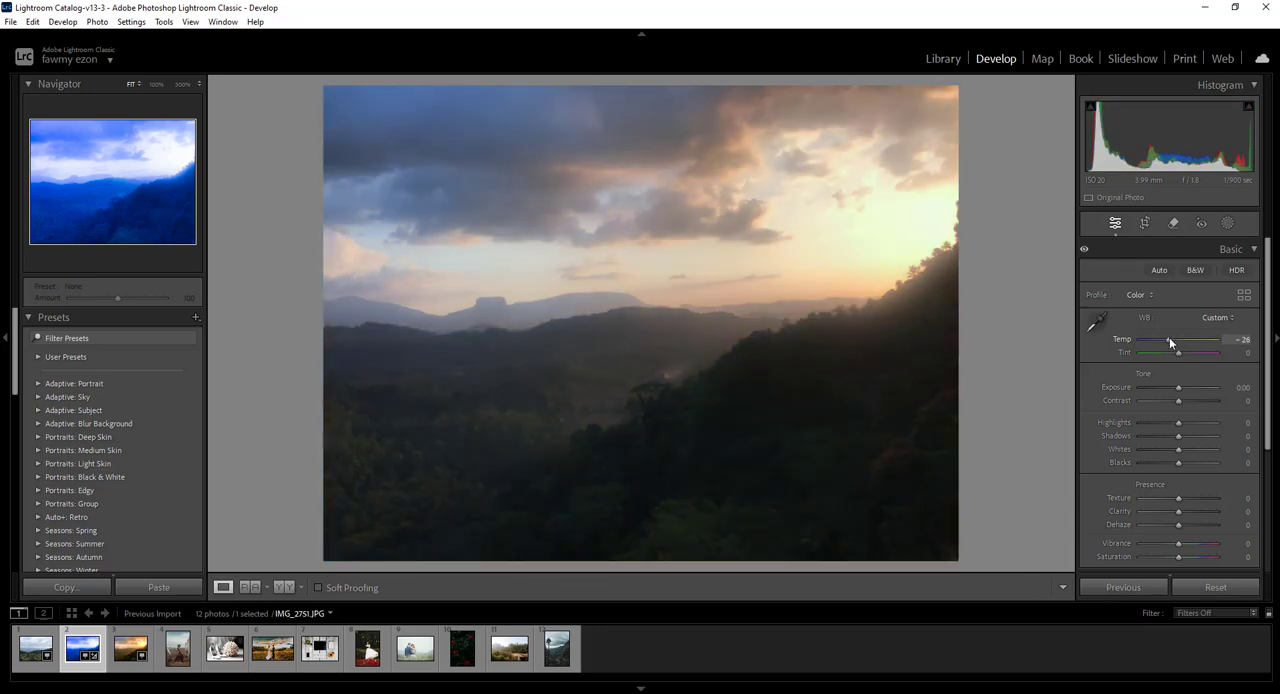
pyautogui.moveTo(1170, 341)
pyautogui.mouseDown()
pyautogui.moveTo(1197, 342)
pyautogui.moveTo(1176, 341)
pyautogui.mouseUp()
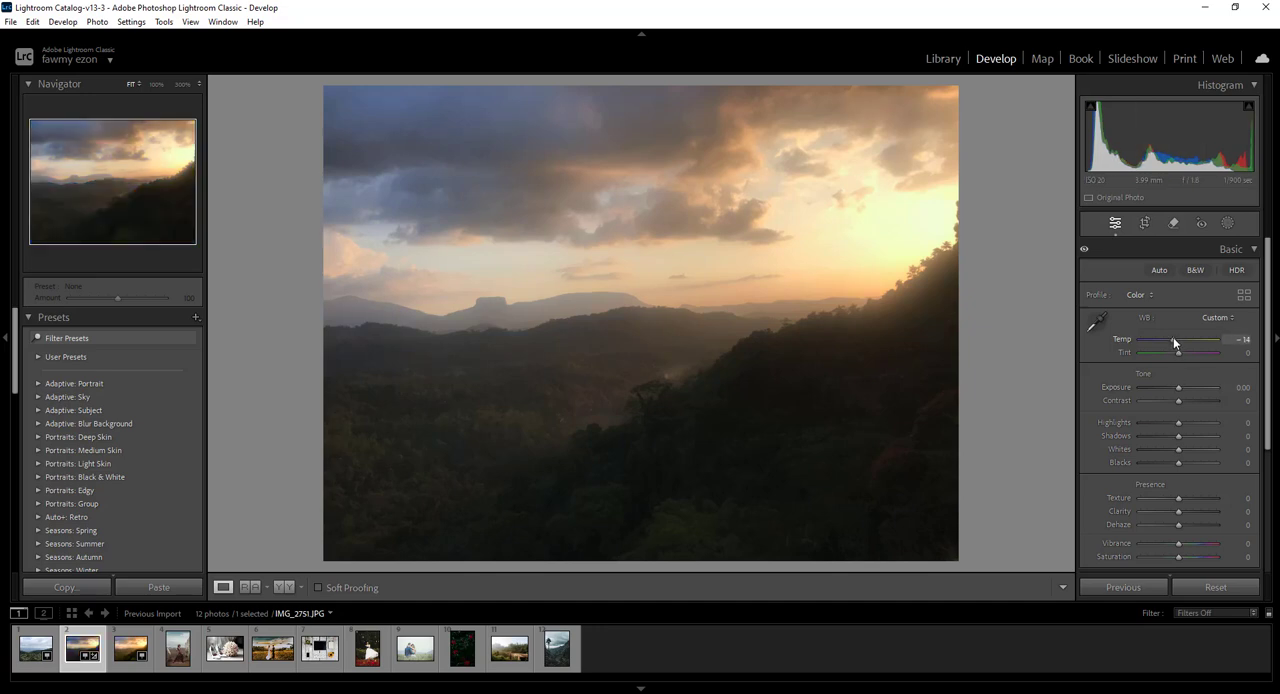
pyautogui.moveTo(1174, 338); pyautogui.dragTo(1171, 339)
# Try a Tint of -56 with Temp at -33 and -21, and reset both sliders to 0
pyautogui.moveTo(1195, 358); pyautogui.dragTo(1156, 353)
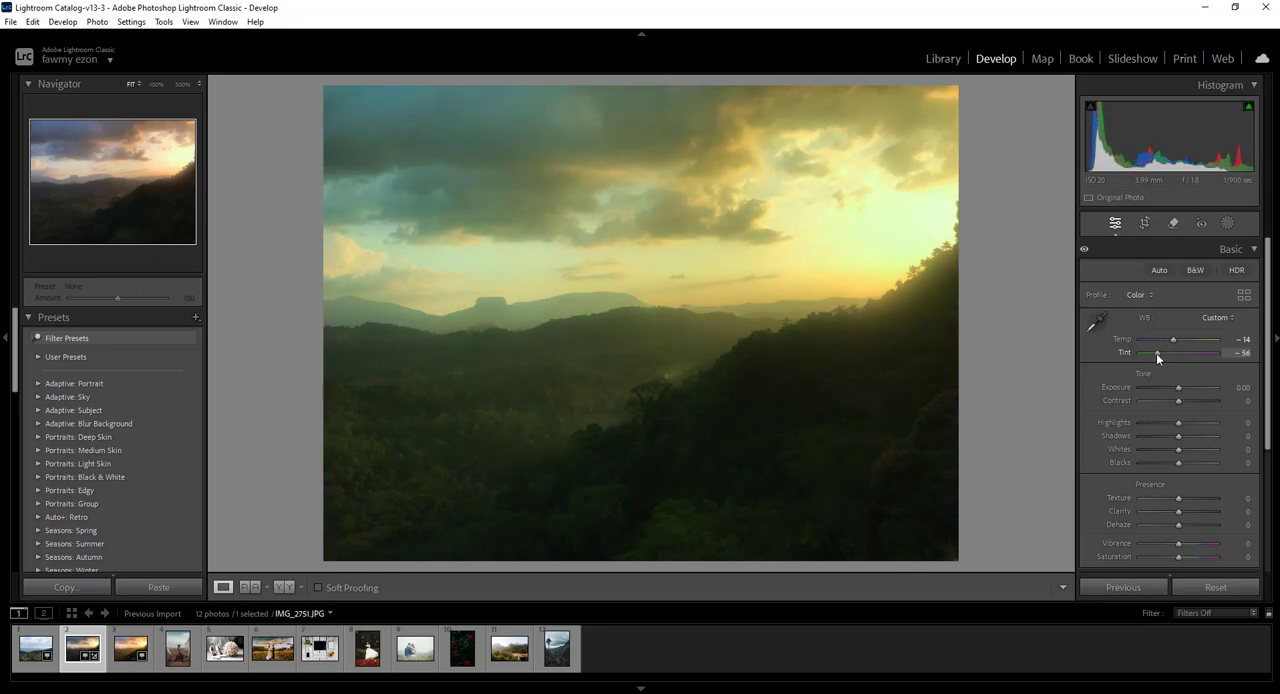
pyautogui.moveTo(1166, 340); pyautogui.dragTo(1165, 340)
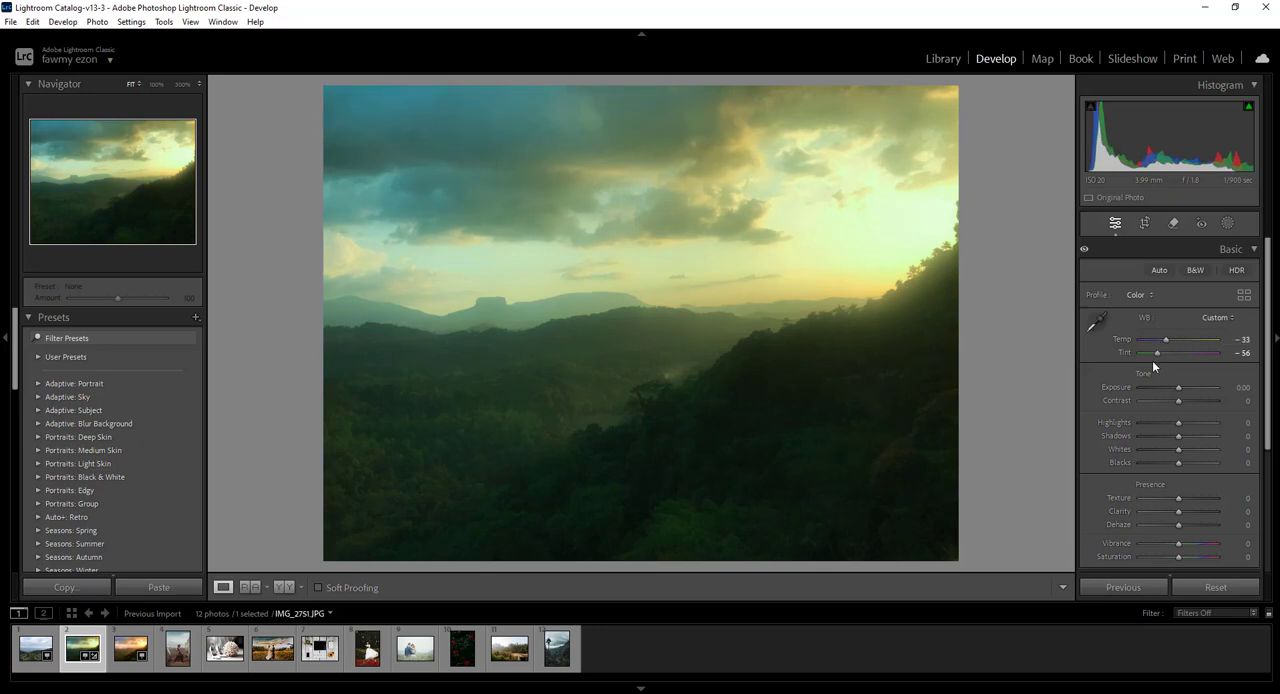
pyautogui.moveTo(1166, 341); pyautogui.dragTo(1171, 345)
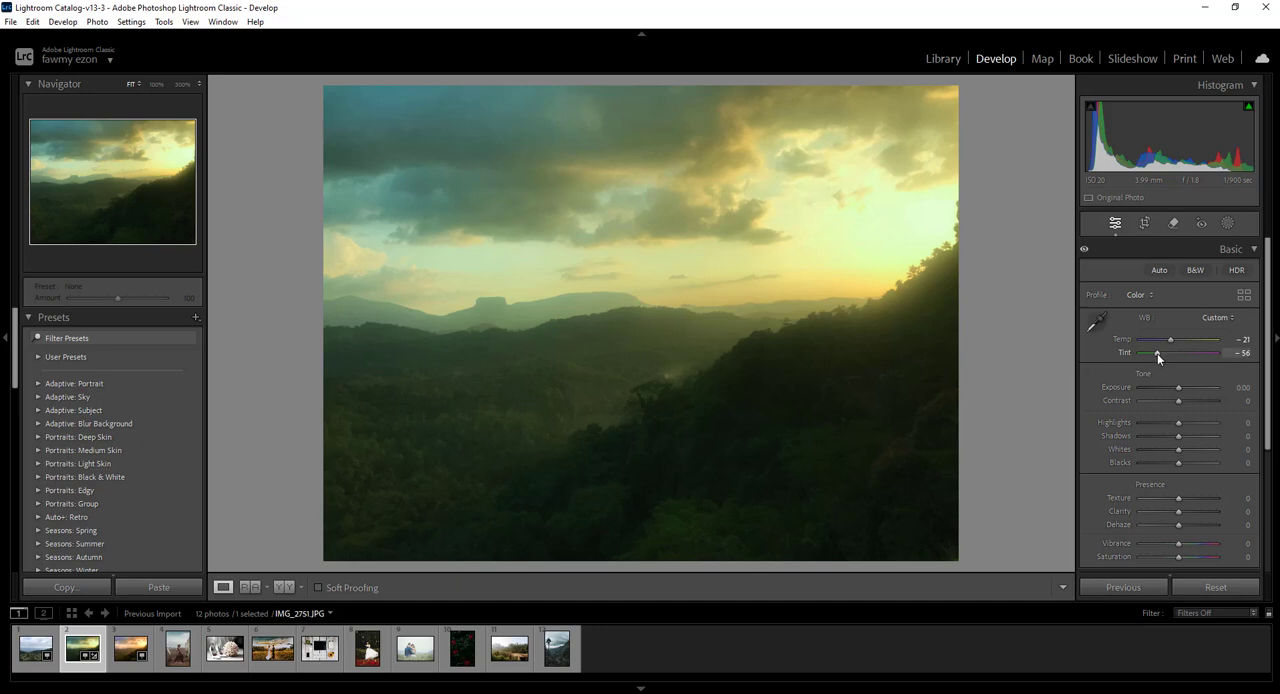
pyautogui.doubleClick(1157, 353)
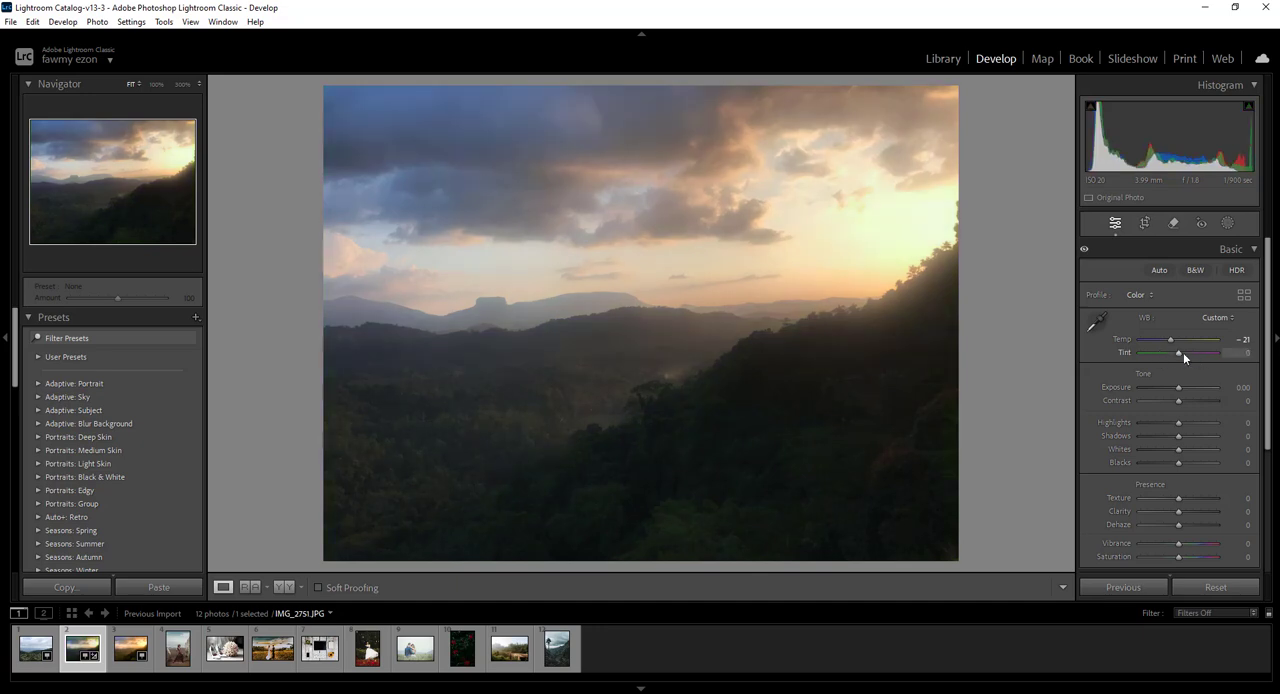
pyautogui.doubleClick(1169, 339)
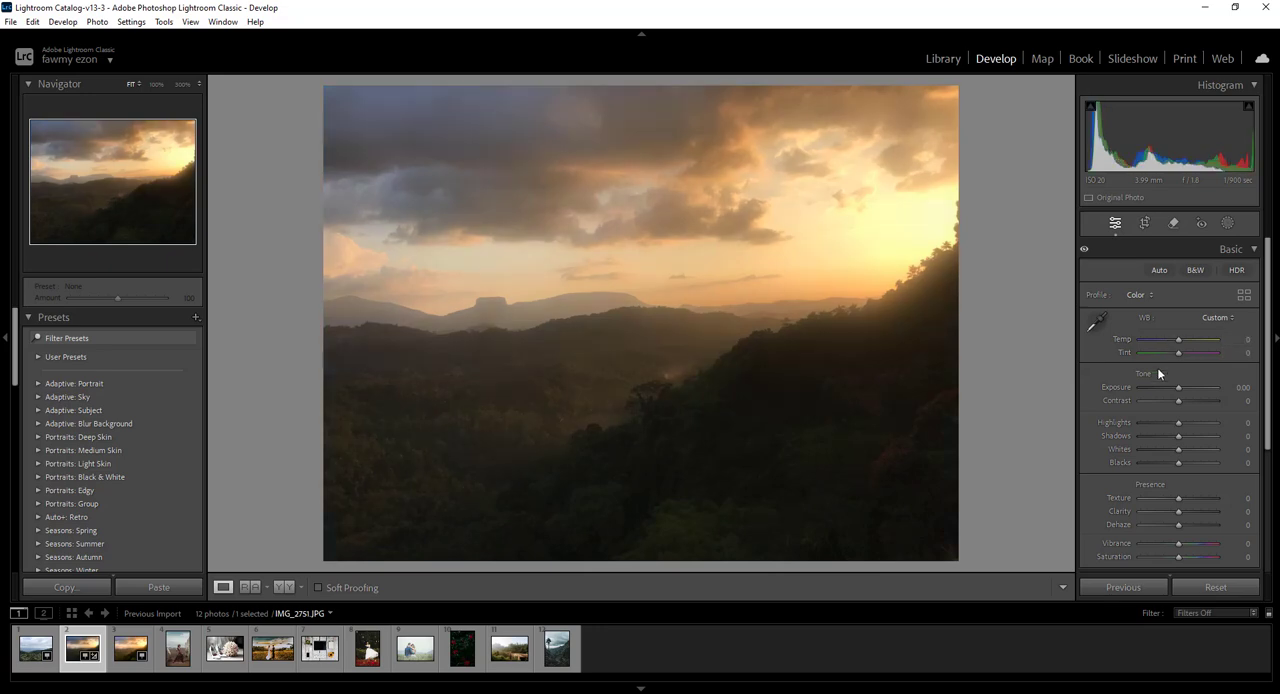
# Set Temp to -35 on IMG_2751, trying a Tint of -32 and resetting Tint to 0
pyautogui.moveTo(1178, 340)
pyautogui.mouseDown()
pyautogui.moveTo(1194, 342)
pyautogui.moveTo(1161, 344)
pyautogui.moveTo(1190, 351)
pyautogui.moveTo(1166, 354)
pyautogui.mouseUp()
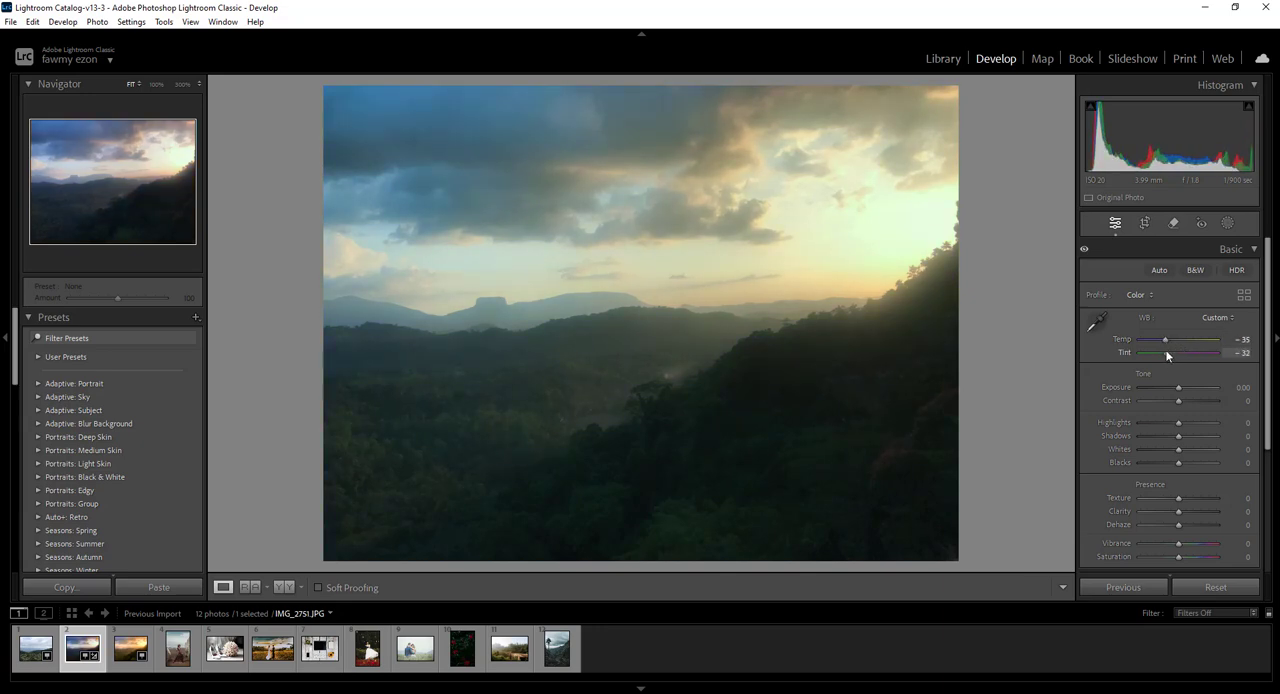
pyautogui.doubleClick(1166, 351)
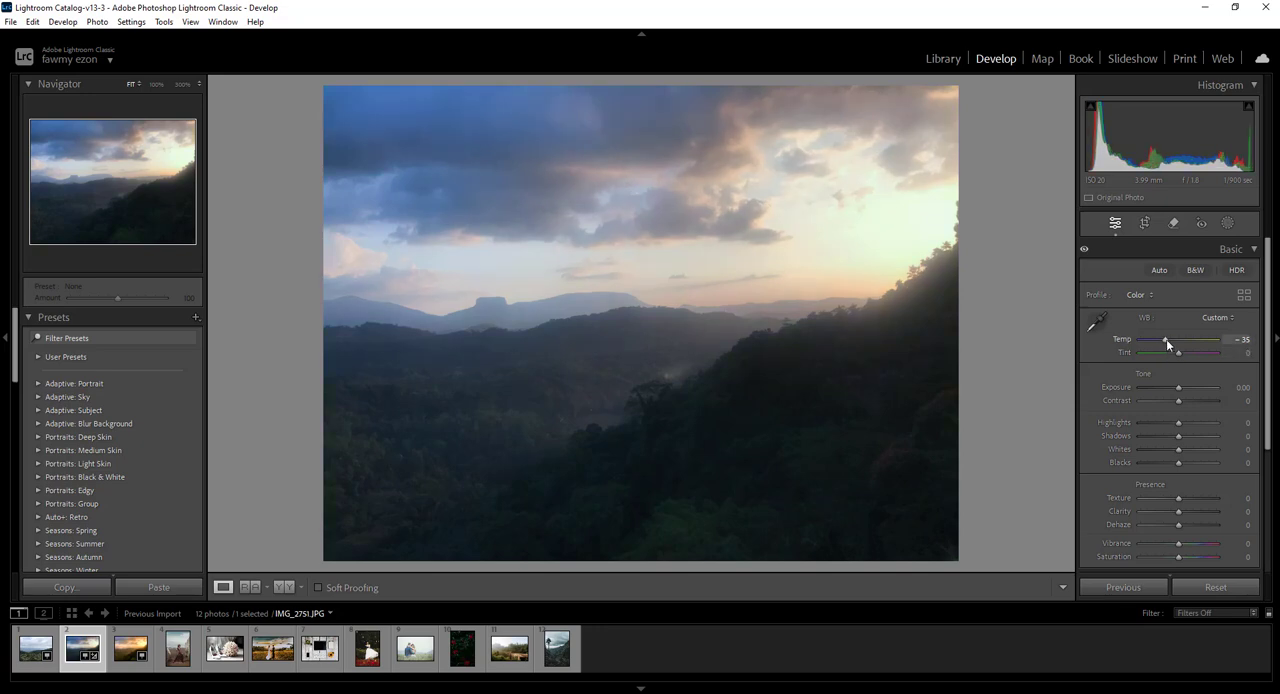
# Reset Temp to 0 and sample the dark foreground forest as the neutral target with the White Balance Selector
pyautogui.doubleClick(1166, 339)
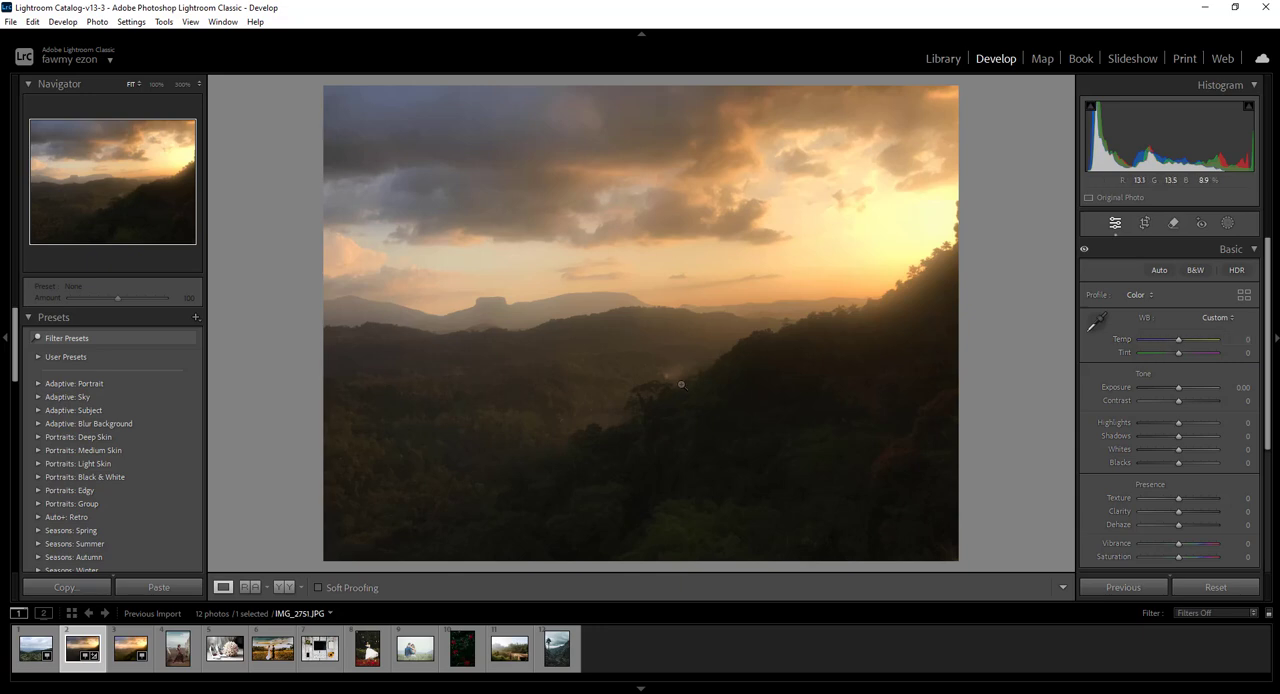
pyautogui.click(1099, 322)
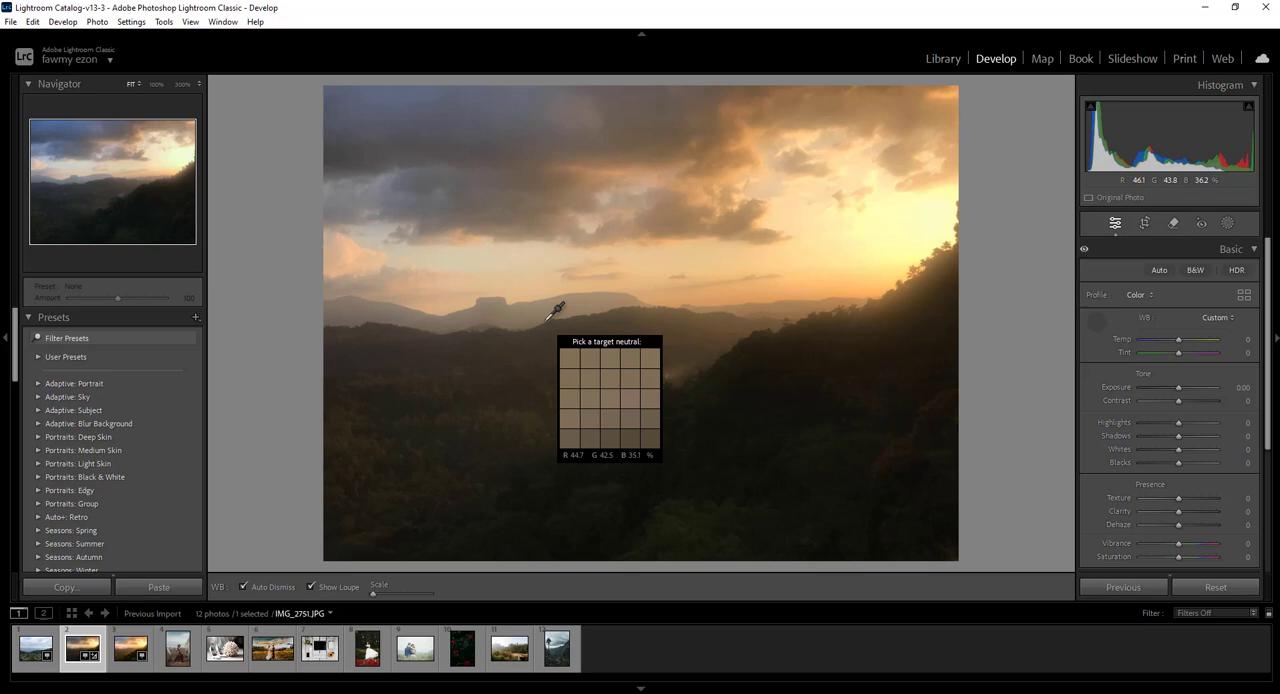
pyautogui.click(643, 496)
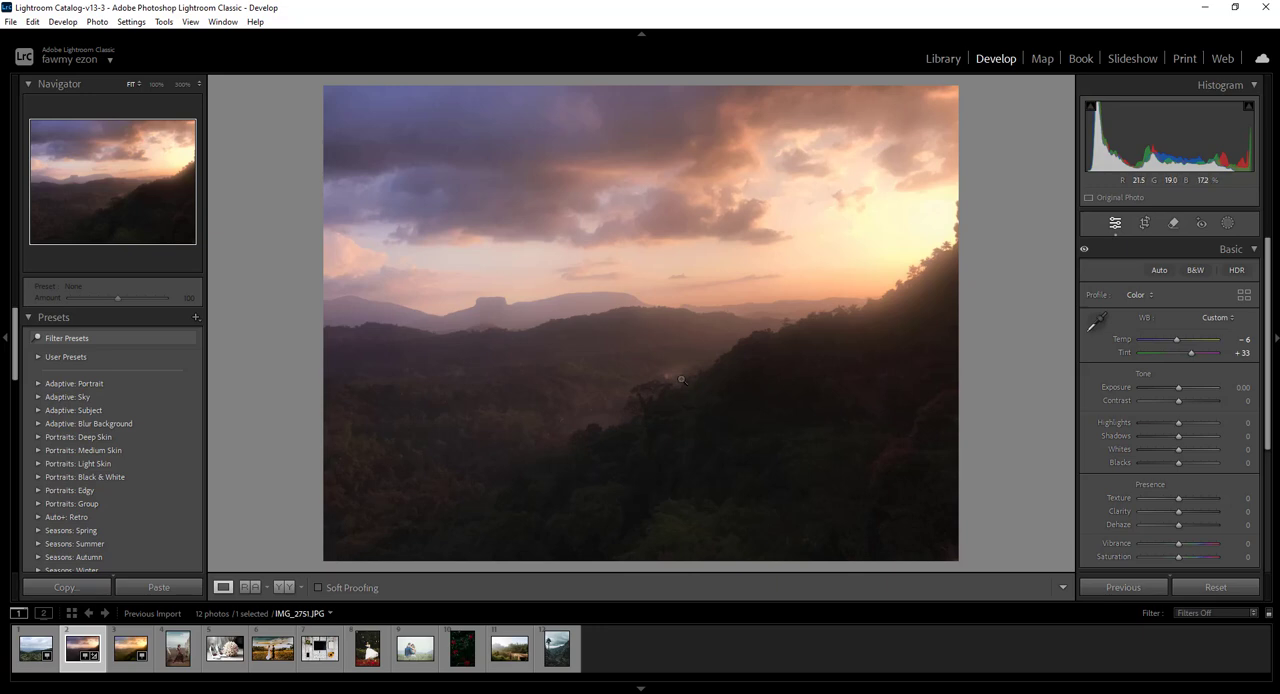
# Try the White Balance Selector on the ridge below the flat-topped mountain, and again on the dark foreground forest
pyautogui.click(1097, 322)
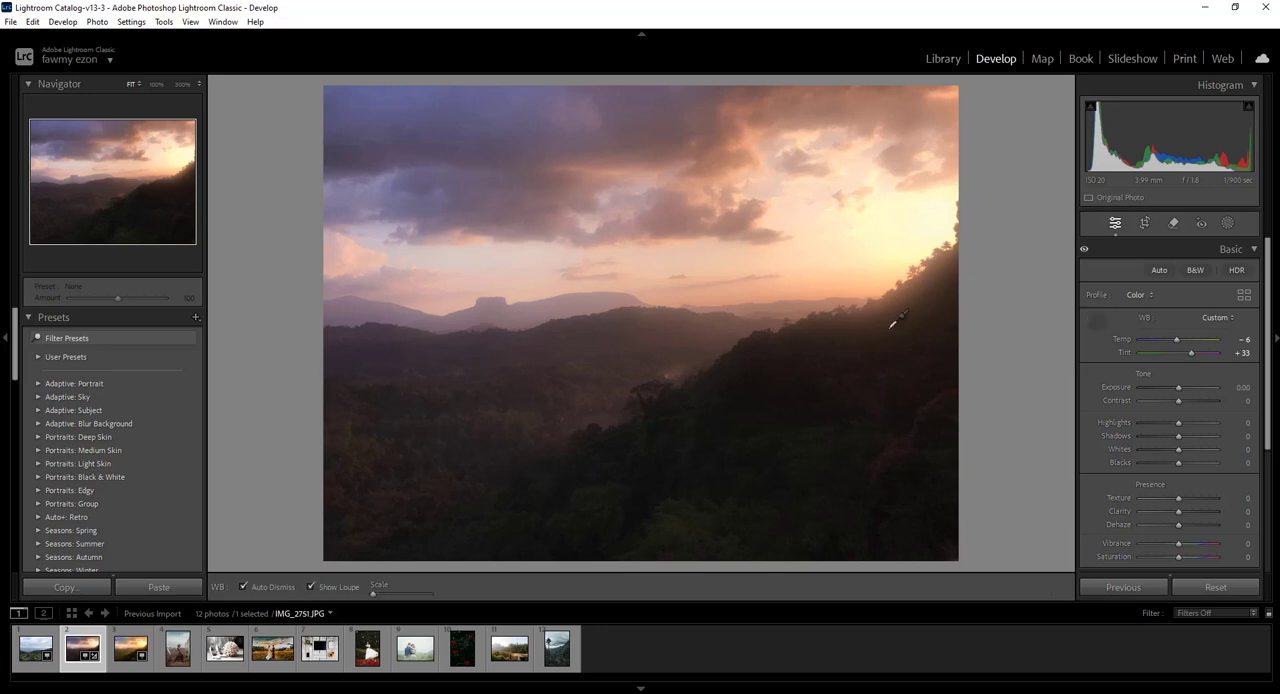
pyautogui.click(498, 336)
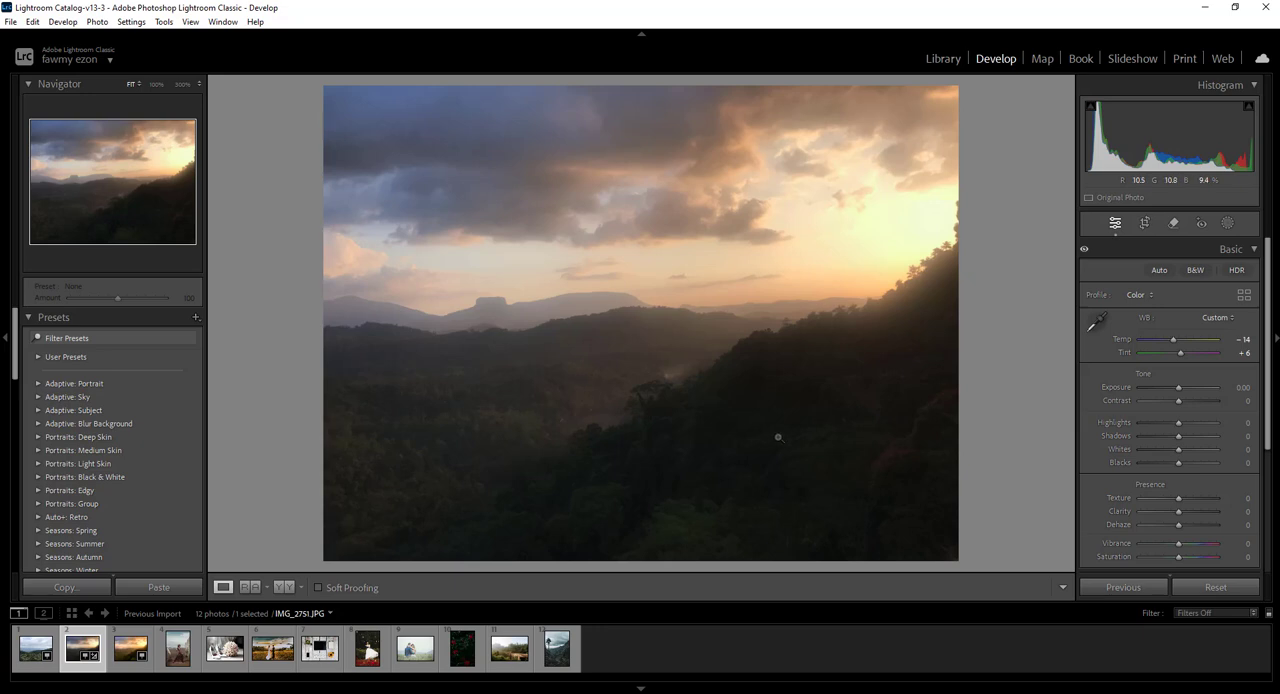
pyautogui.click(1098, 321)
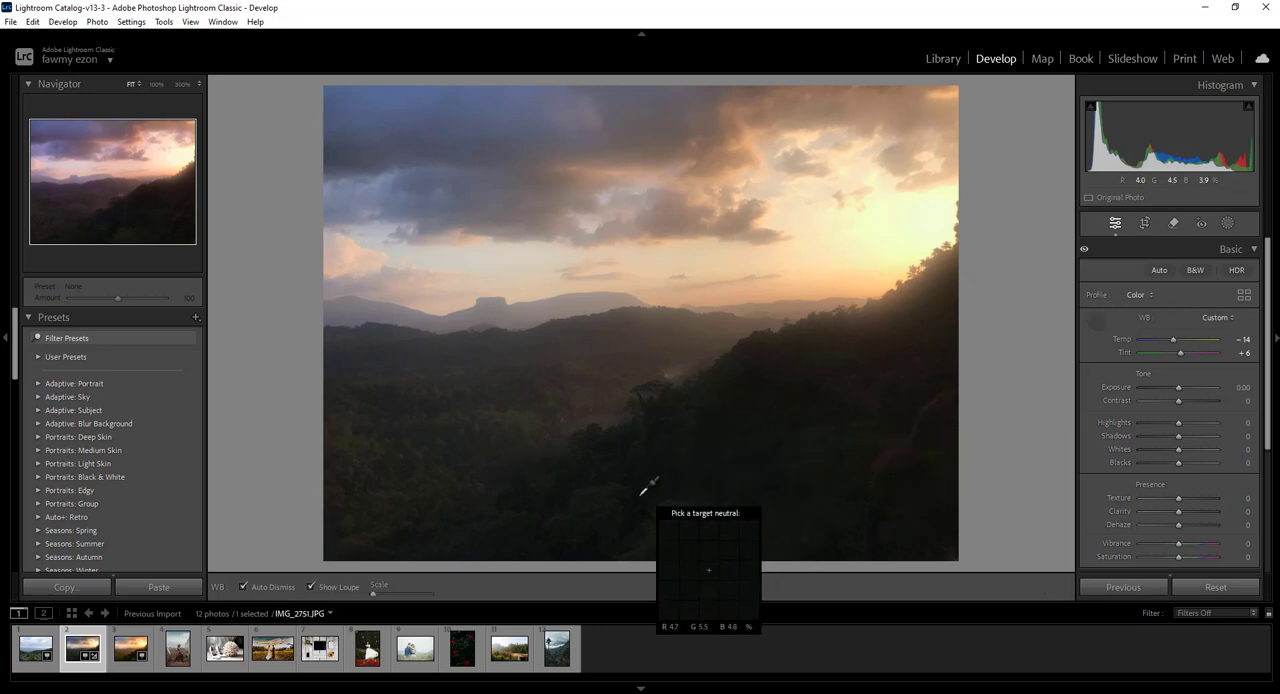
pyautogui.click(642, 494)
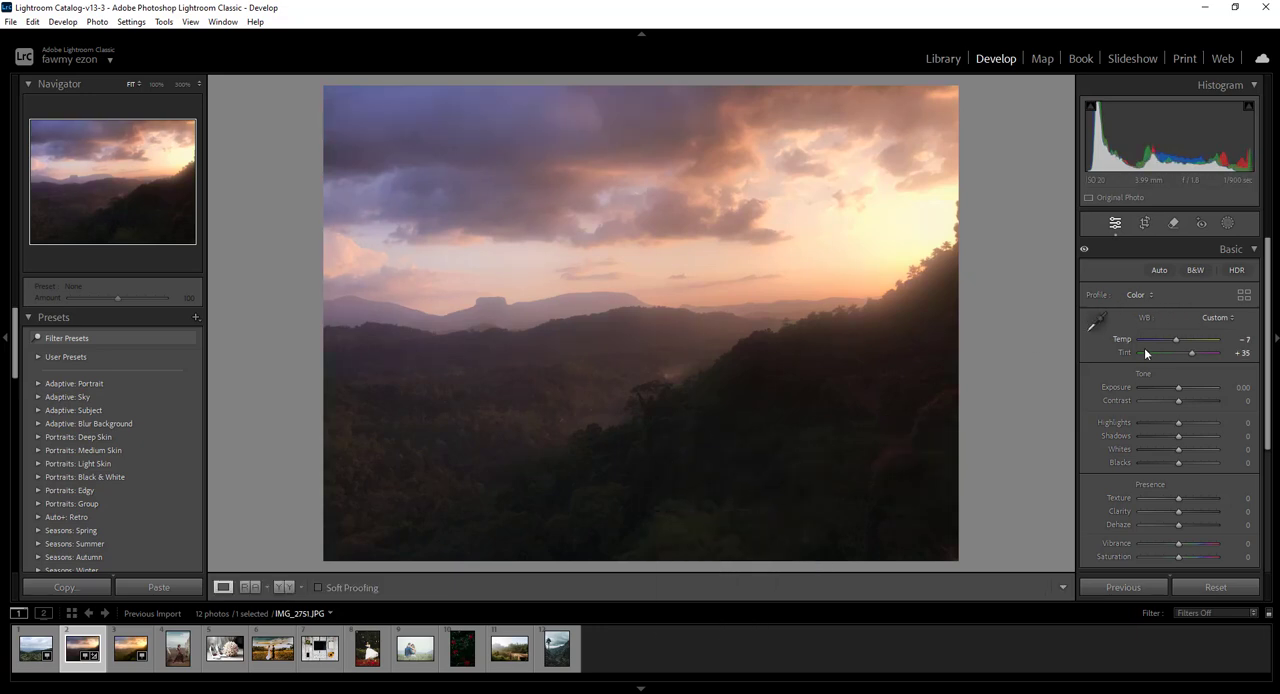
# Sample the hillside near the photo's right edge as the neutral target, and adjust Temp to -44 and Tint to +11
pyautogui.click(1101, 321)
pyautogui.click(950, 302)
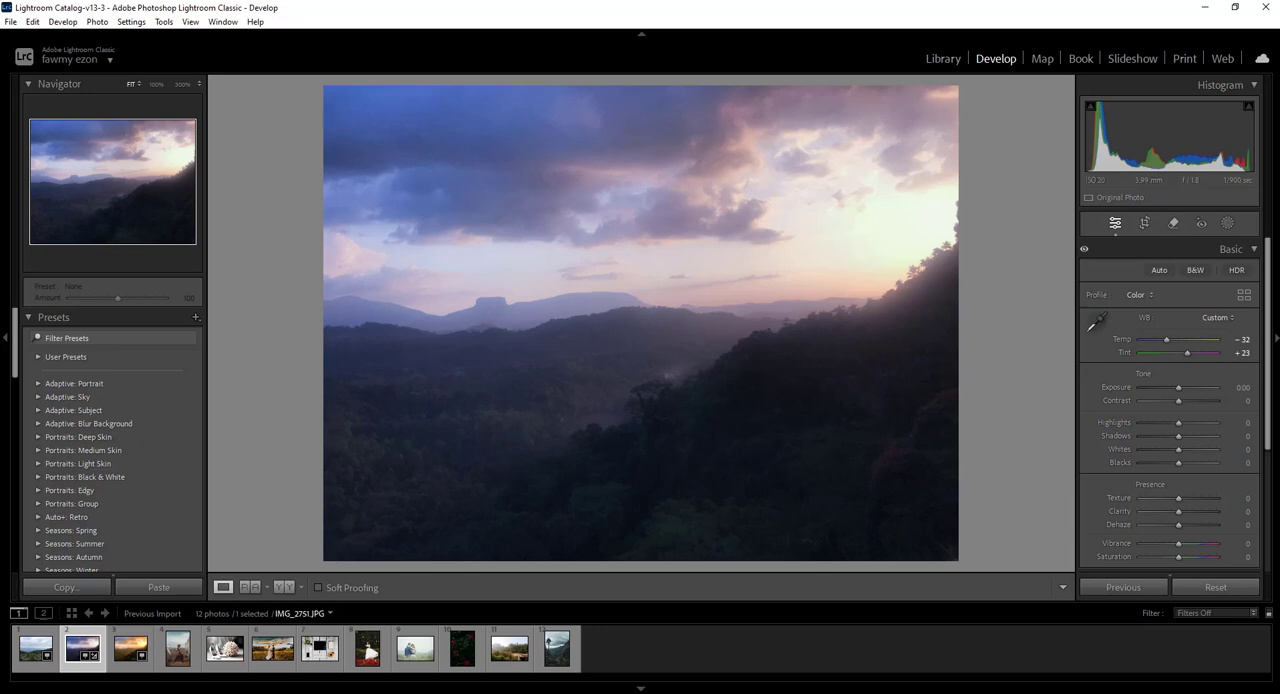
pyautogui.moveTo(1186, 357); pyautogui.dragTo(1161, 342)
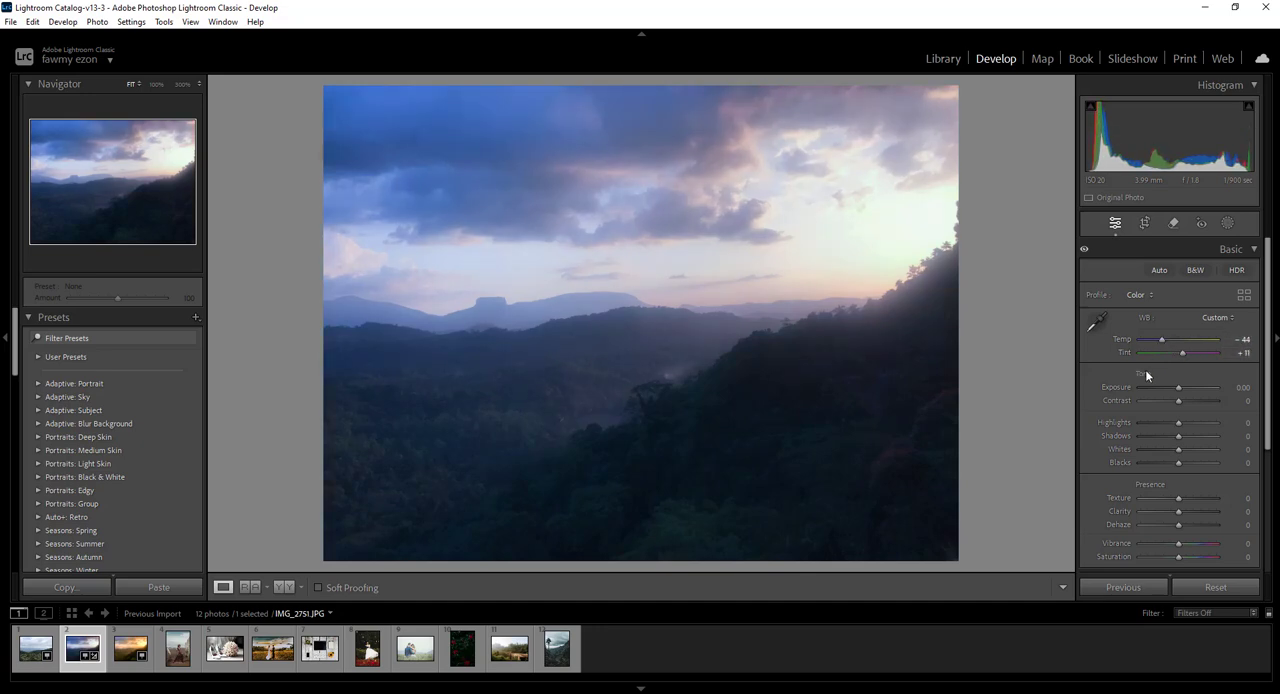